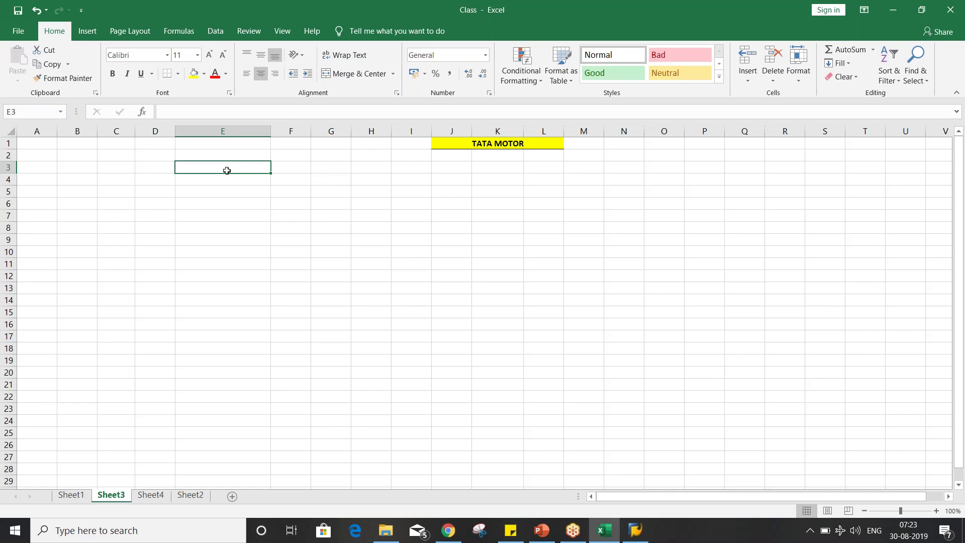
Step: Enter GARDENING EXP. in cell E3 with the amount 10000 beside it in F3
type("GARDE")
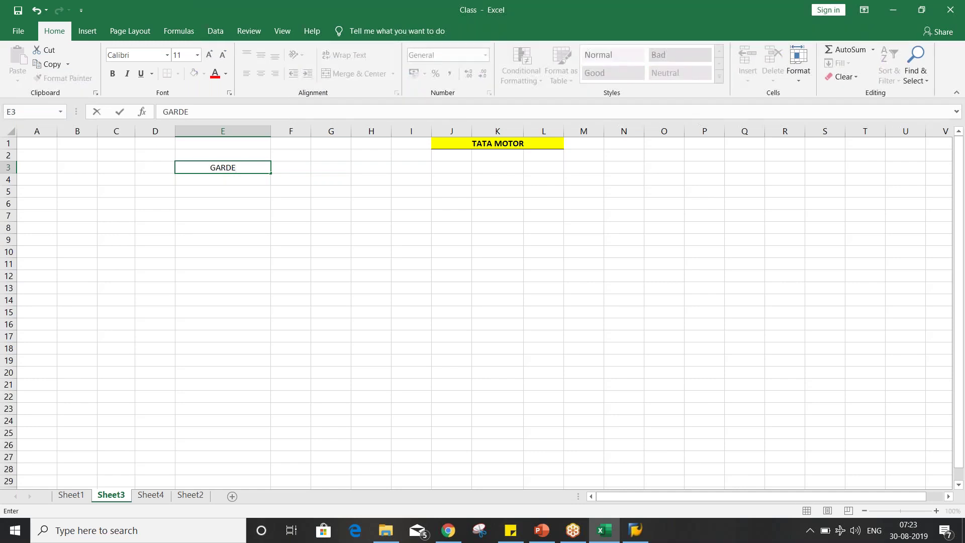
type("NING EXP.")
key("Tab")
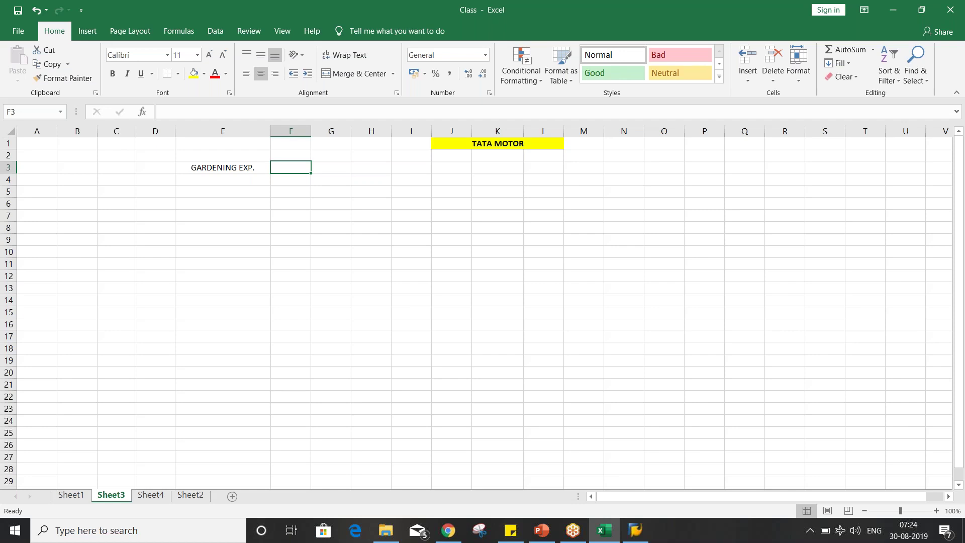
type("10000")
left_click(234, 179)
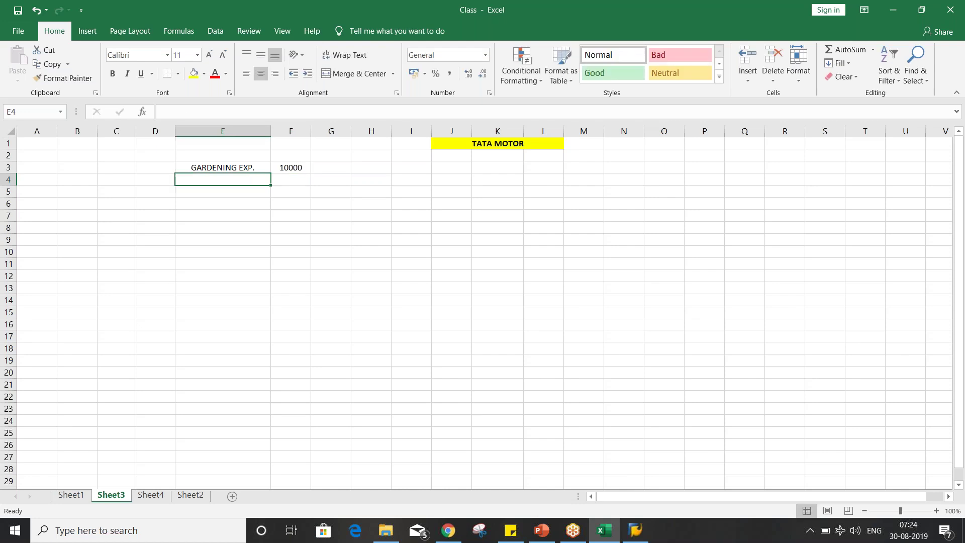
Step: Append DR. to the gardening expense label in cell E3 to mark it as the debit line
left_click(260, 166)
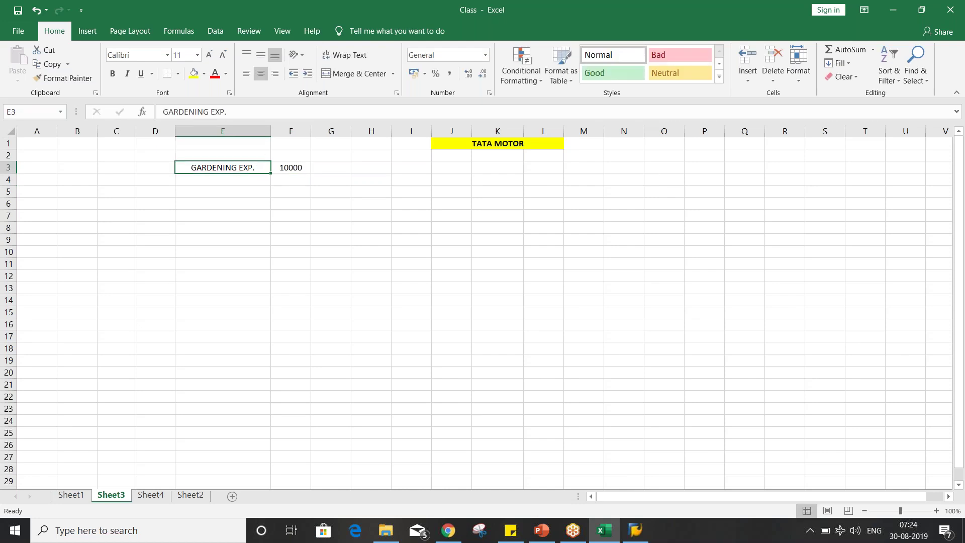
left_click(254, 109)
type("D")
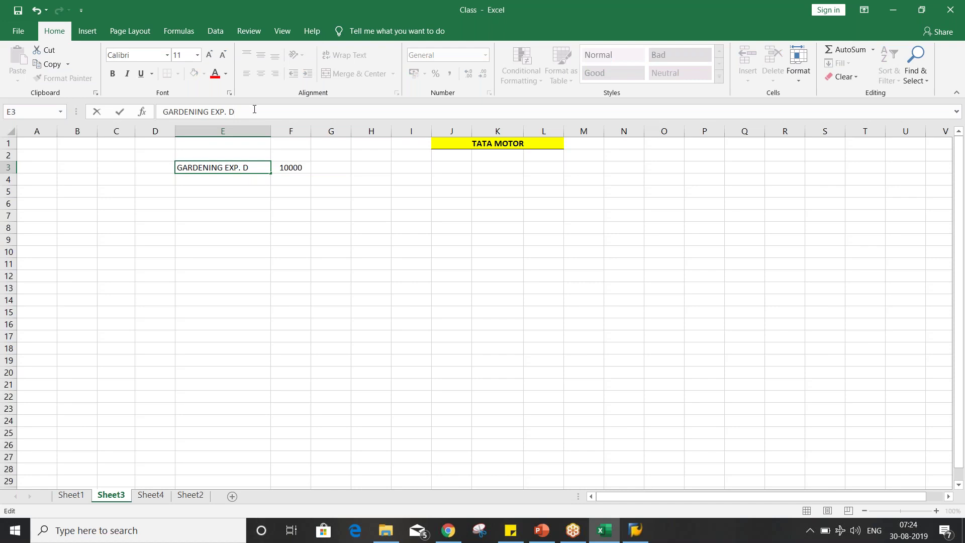
type("R.")
key("Return")
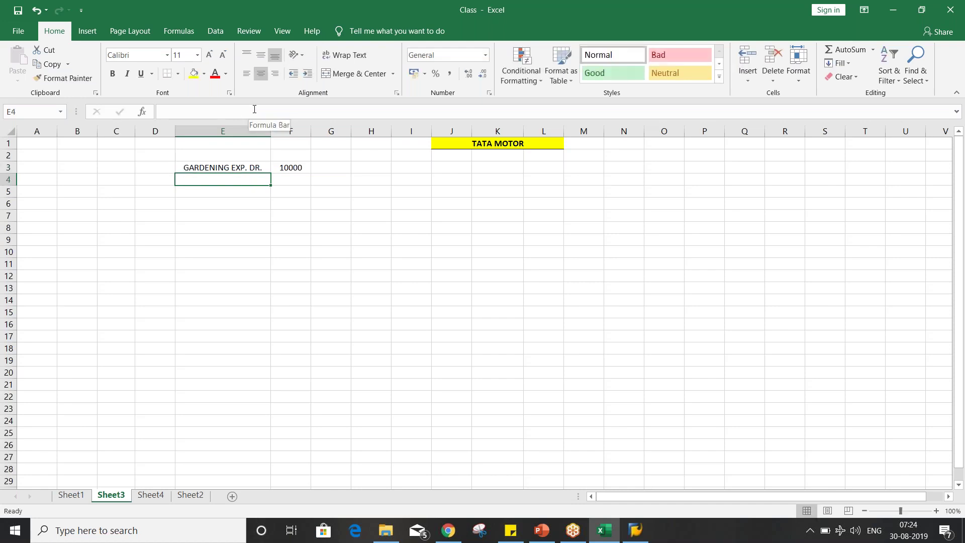
Step: Add the credit line BANK ACT. CR. in cell E4 with the amount 10000 in F4
type("BAN")
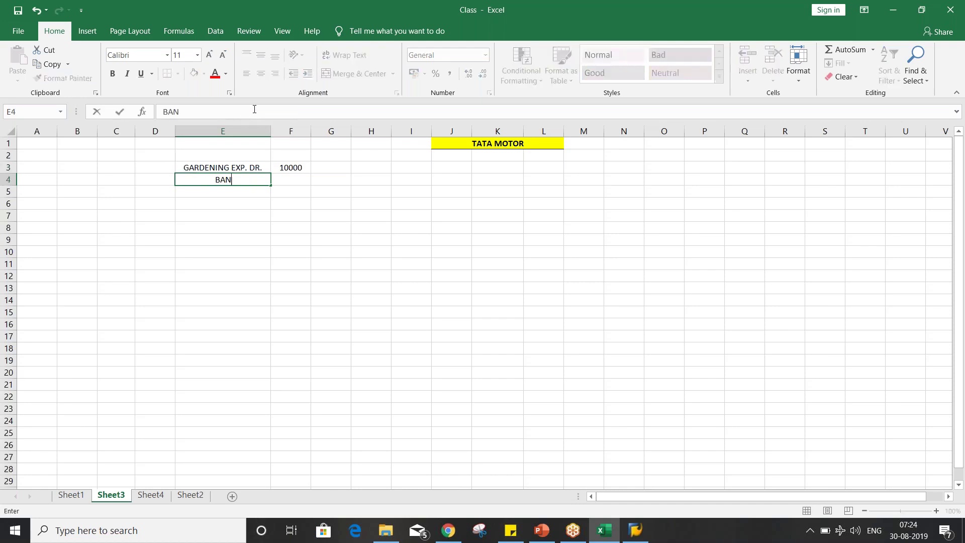
type("K ACT.")
type("CR.")
key("Tab")
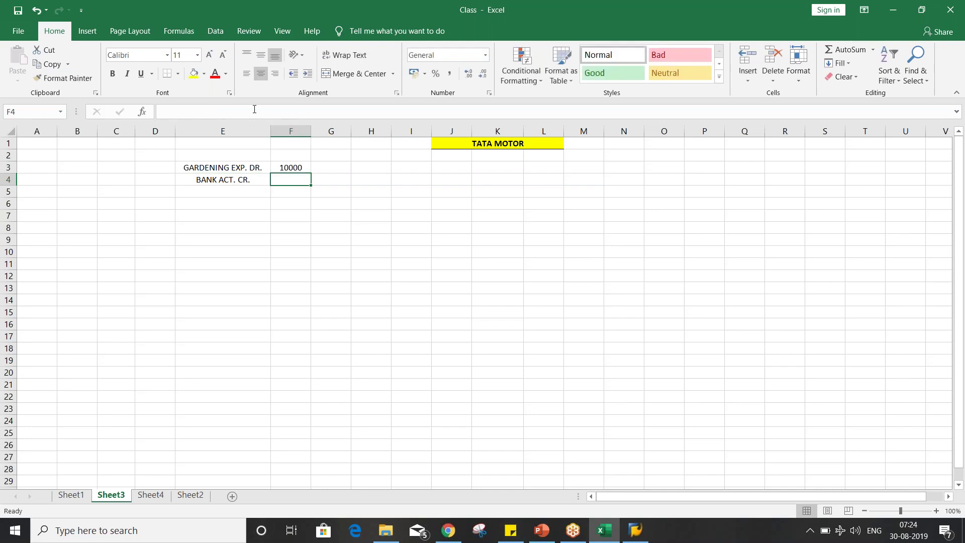
type("10000")
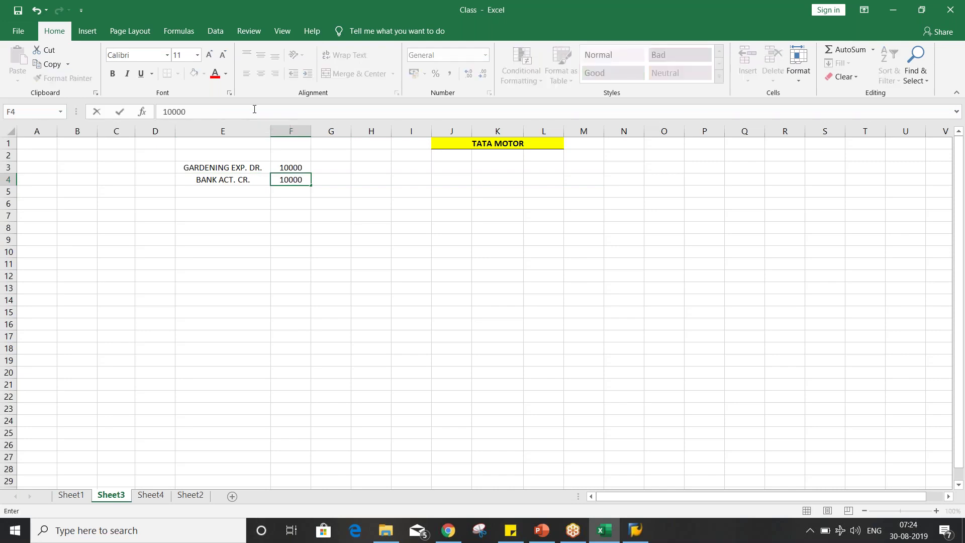
key("Return")
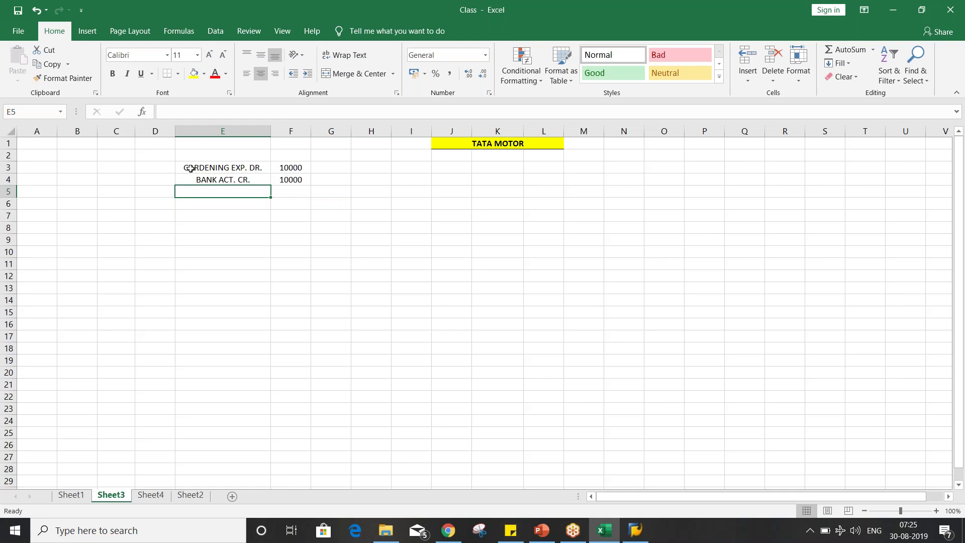
left_click(198, 224)
left_click(228, 171)
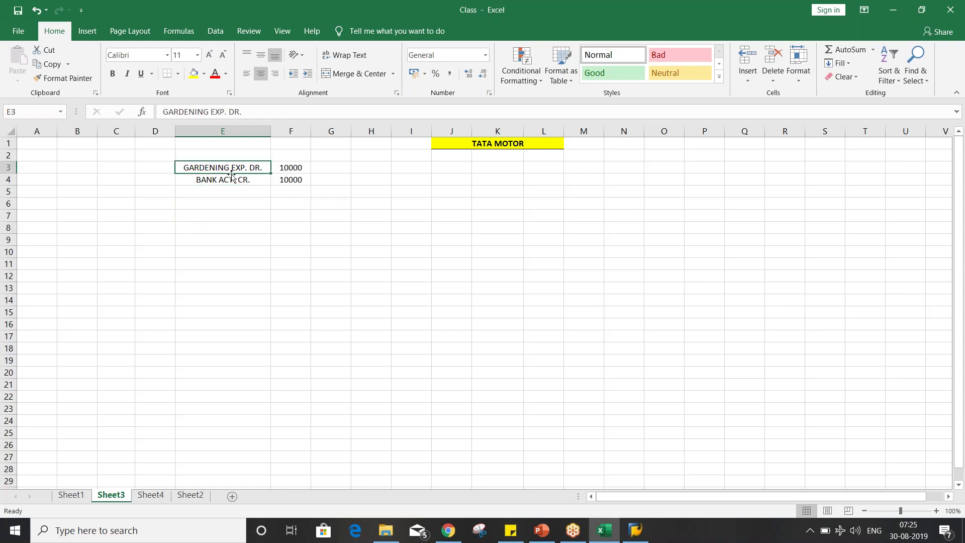
left_click(231, 181)
left_click(235, 167)
left_click(243, 180)
left_click_drag(236, 167, 235, 174)
left_click_drag(234, 174, 235, 174)
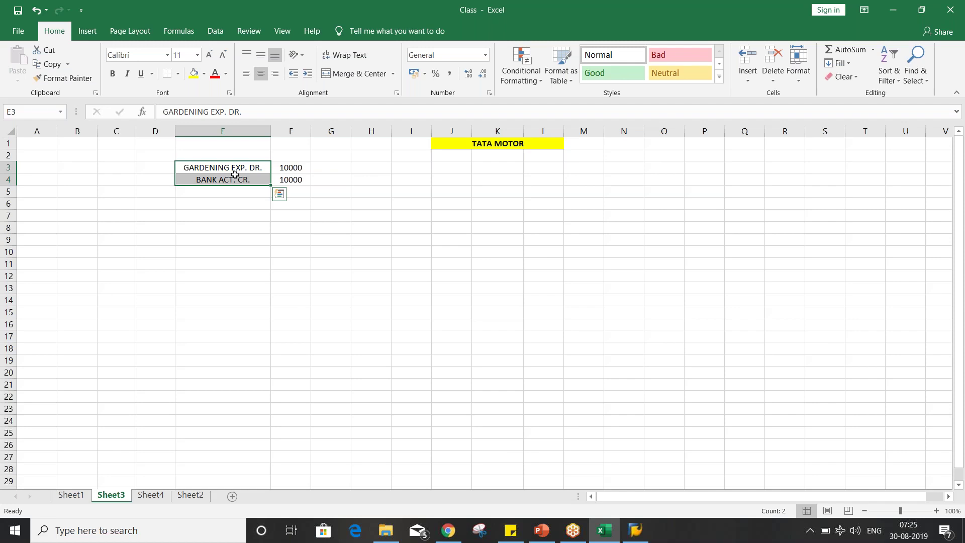
left_click(226, 204)
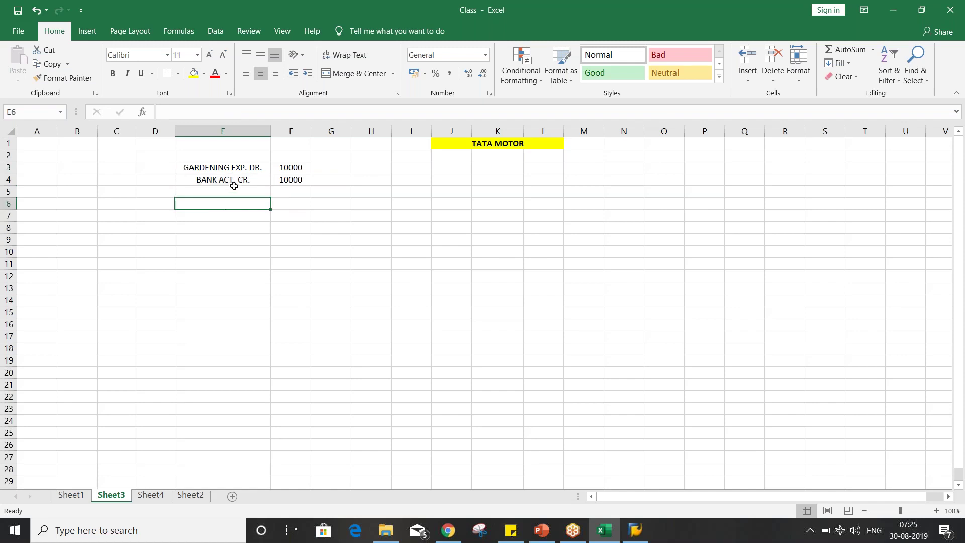
left_click(248, 167)
left_click(244, 181)
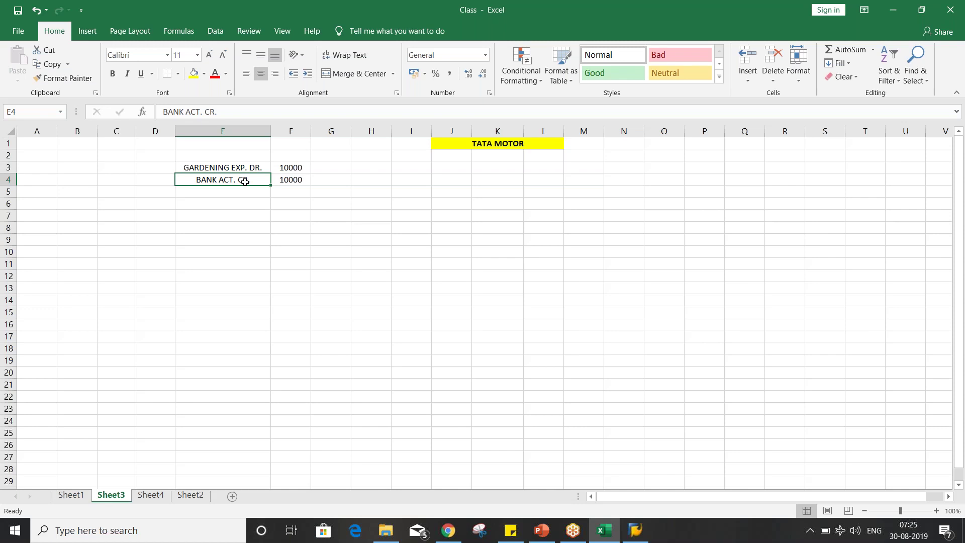
Step: Set both the debit amount in F3 and the credit amount in F4 to 5000
left_click(289, 167)
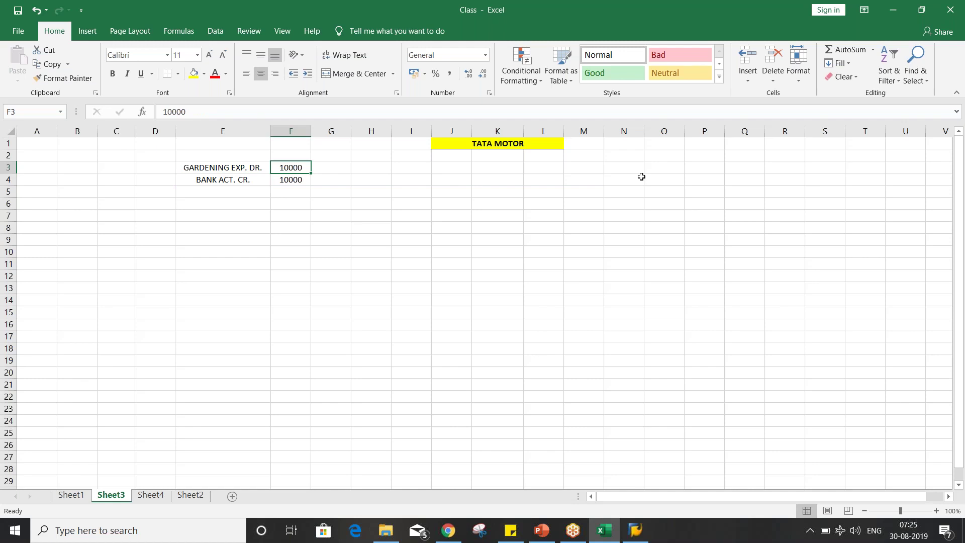
type("5000")
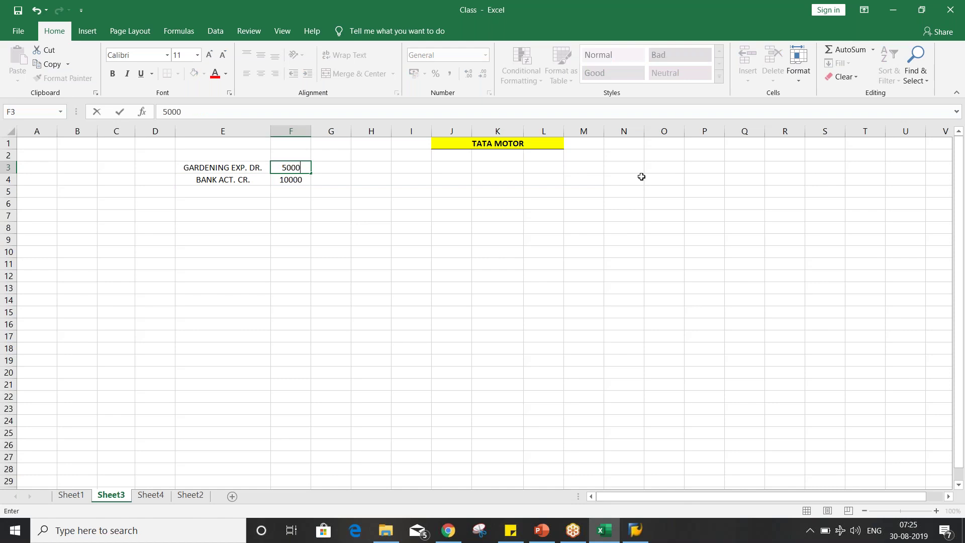
key("Return")
type("5000")
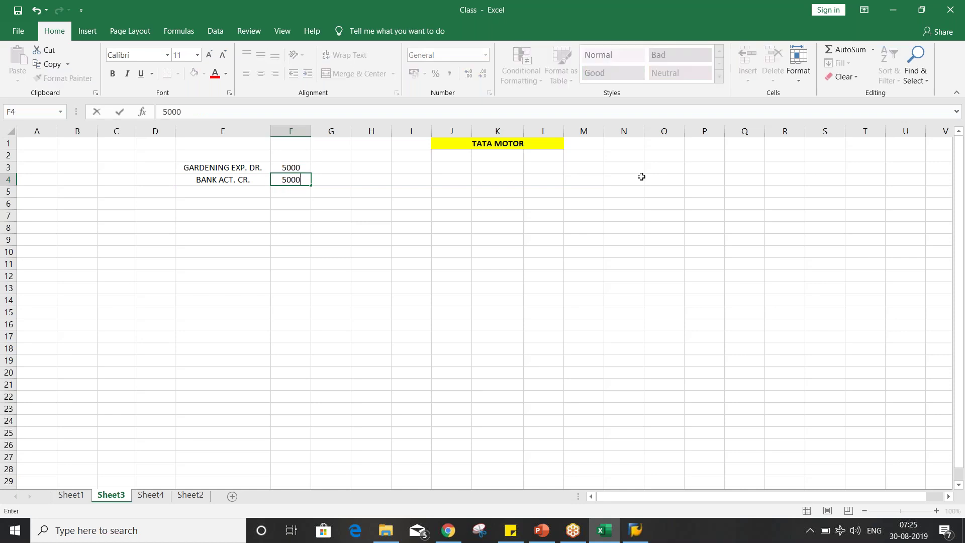
key("Return")
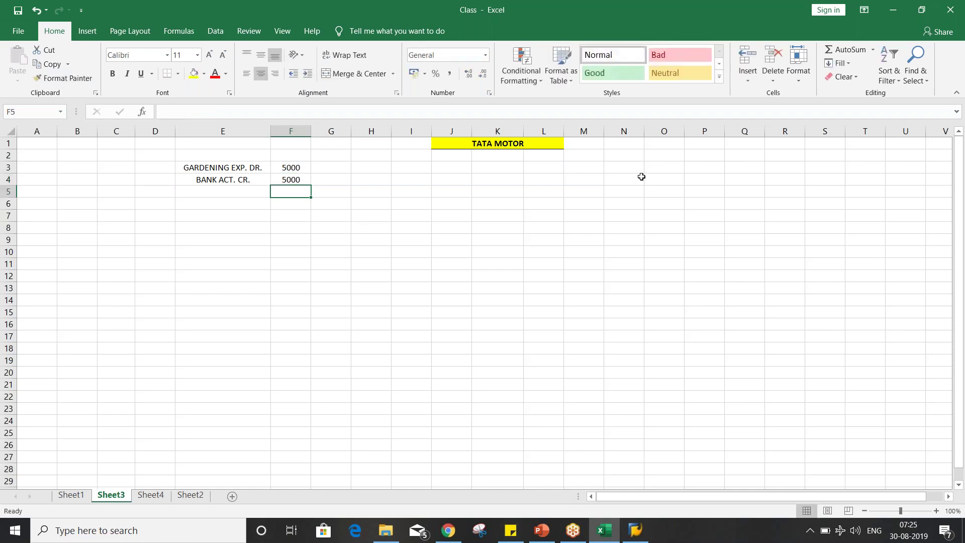
key("XF86AudioMute")
key("XF86AudioMute")
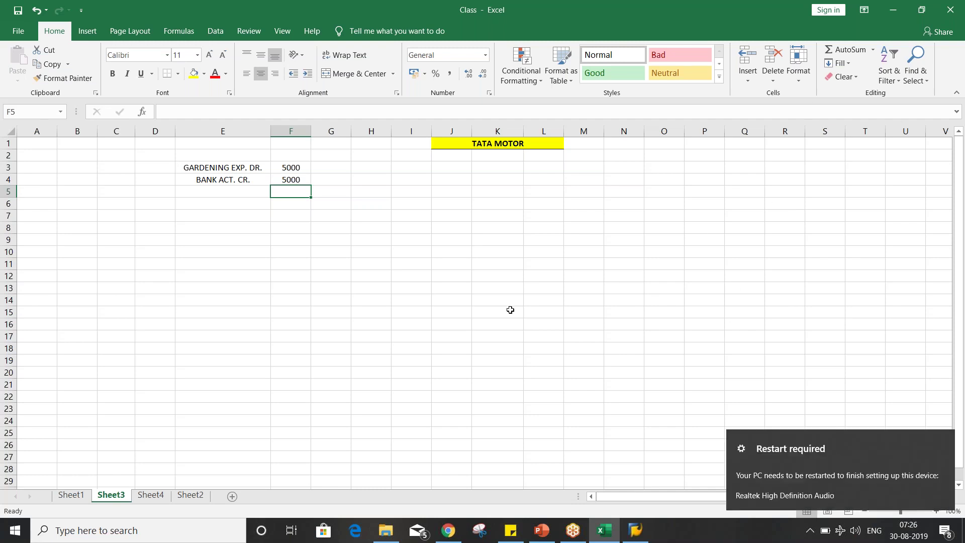
left_click(527, 319)
left_click(364, 292)
left_click(219, 248)
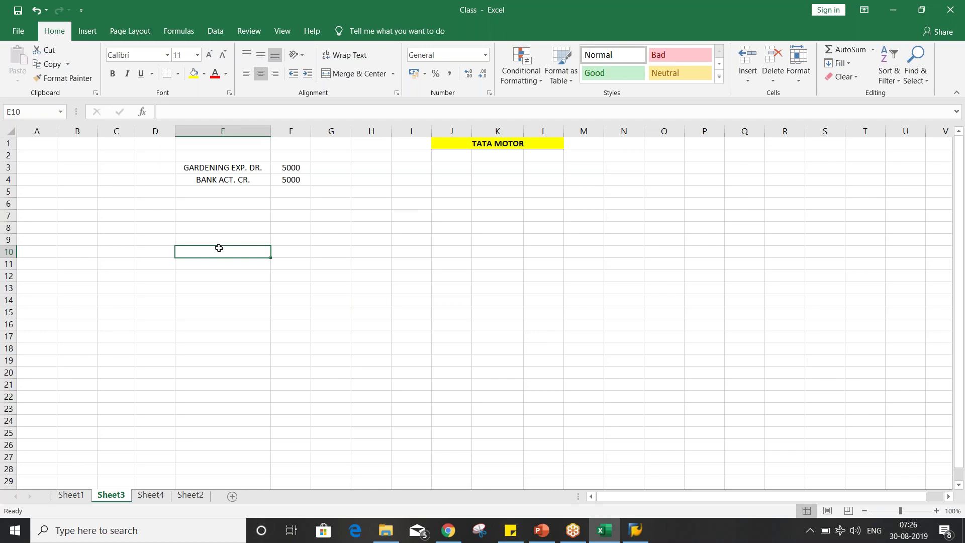
left_click(234, 191)
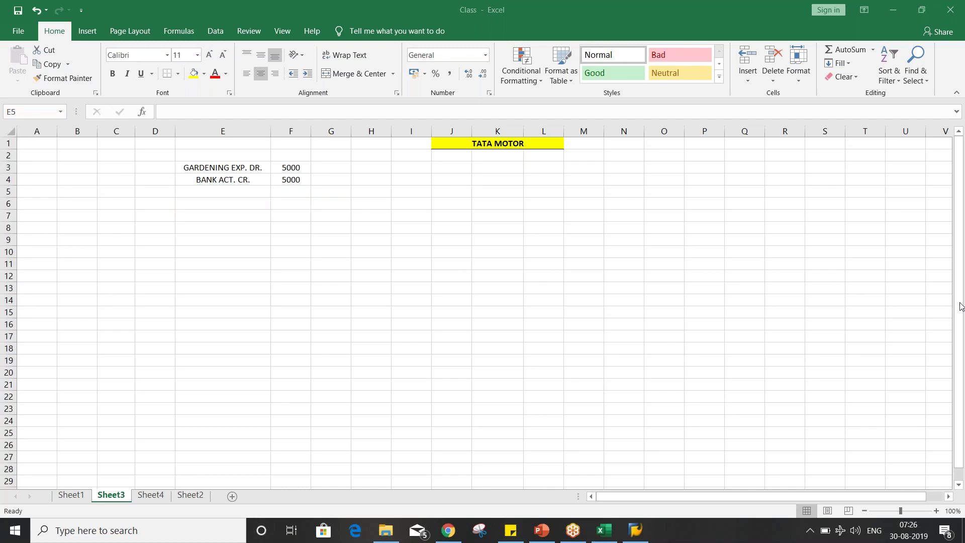
left_click(198, 207)
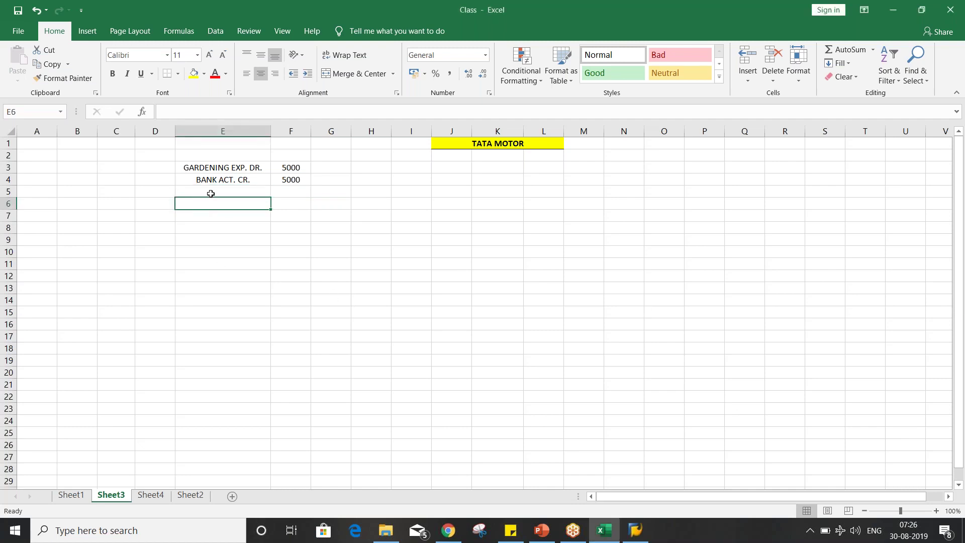
left_click(215, 169)
left_click(226, 179)
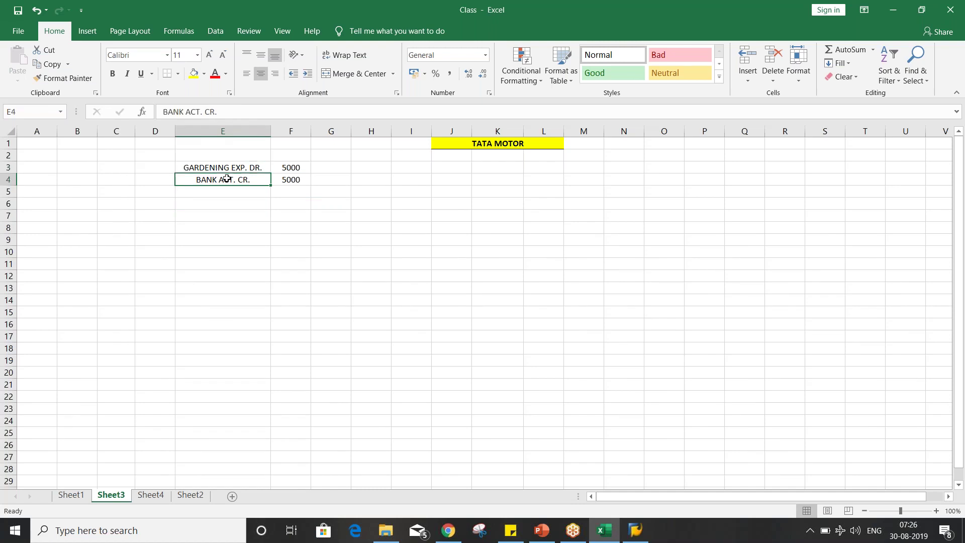
left_click(229, 166)
left_click(230, 179)
left_click(224, 165)
left_click(227, 197)
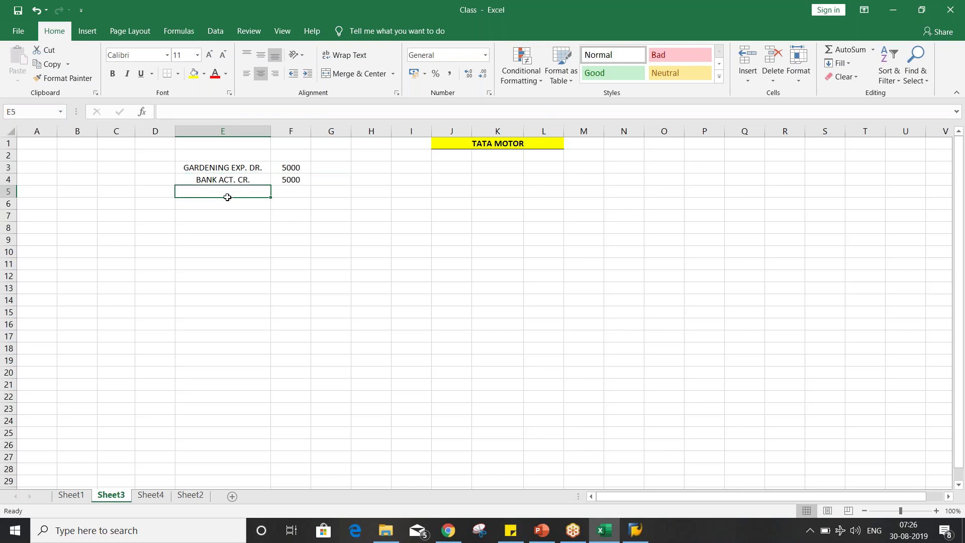
left_click(224, 204)
left_click_drag(224, 169, 282, 181)
left_click(242, 224)
left_click(228, 201)
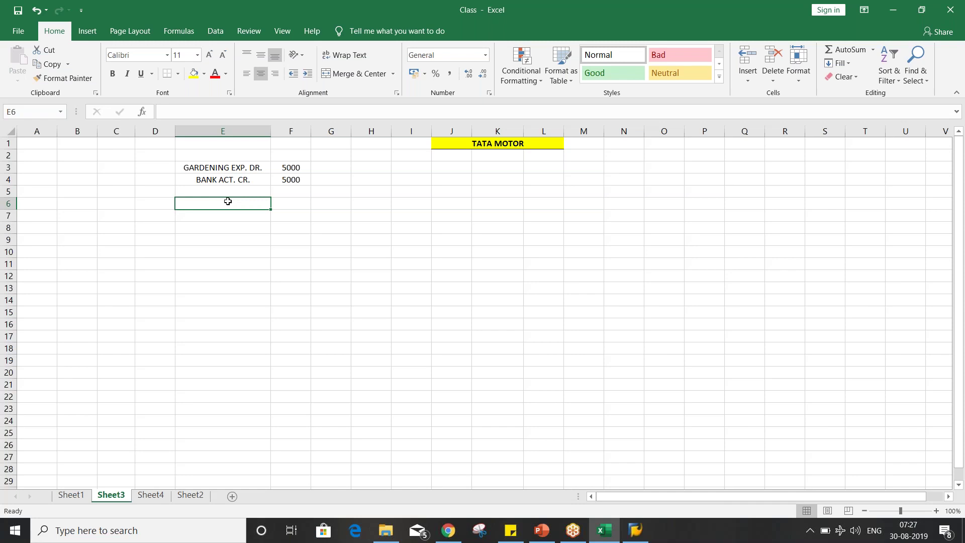
left_click_drag(224, 167, 273, 179)
Step: Switch to SAP Logon, open the FICO connection and log on to client 800 with the user name and password
left_click(636, 529)
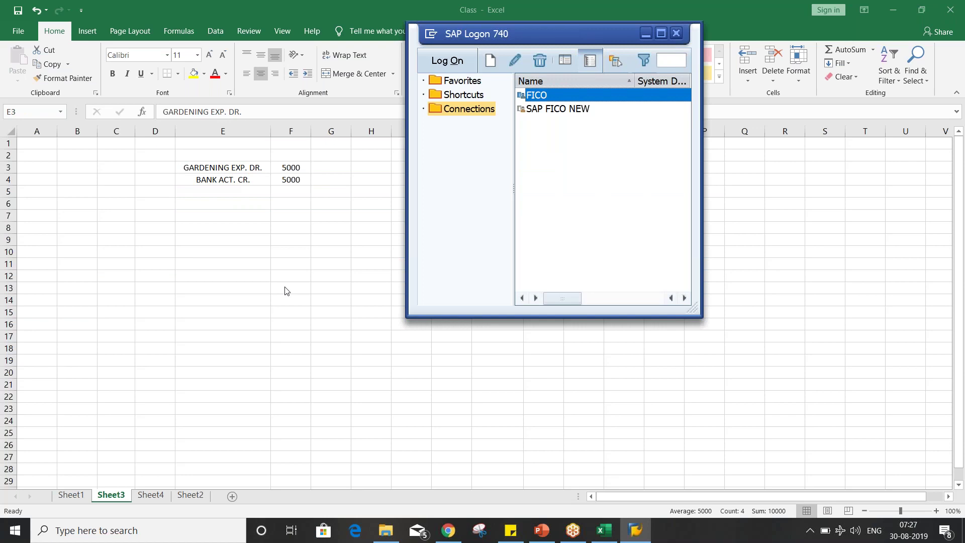
key("Return")
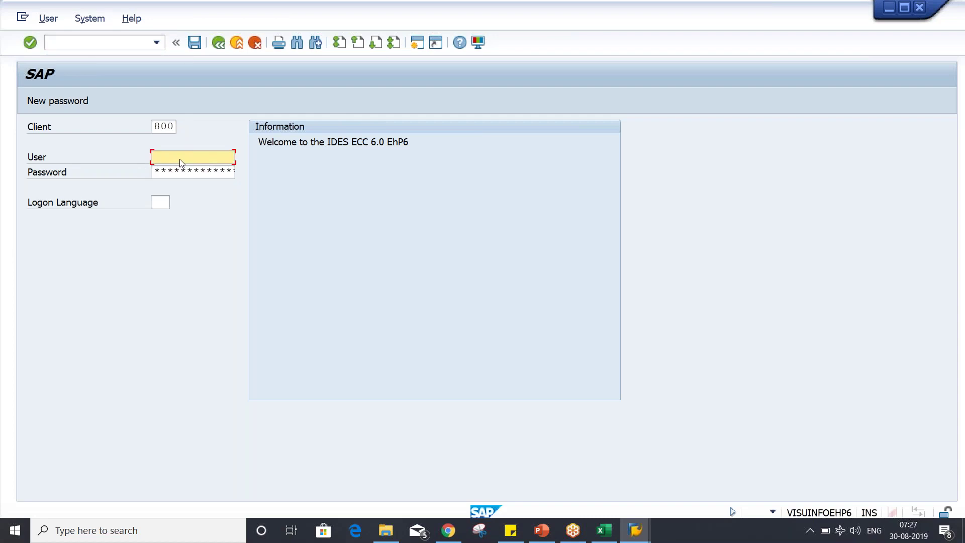
left_click(180, 160)
left_click(183, 169)
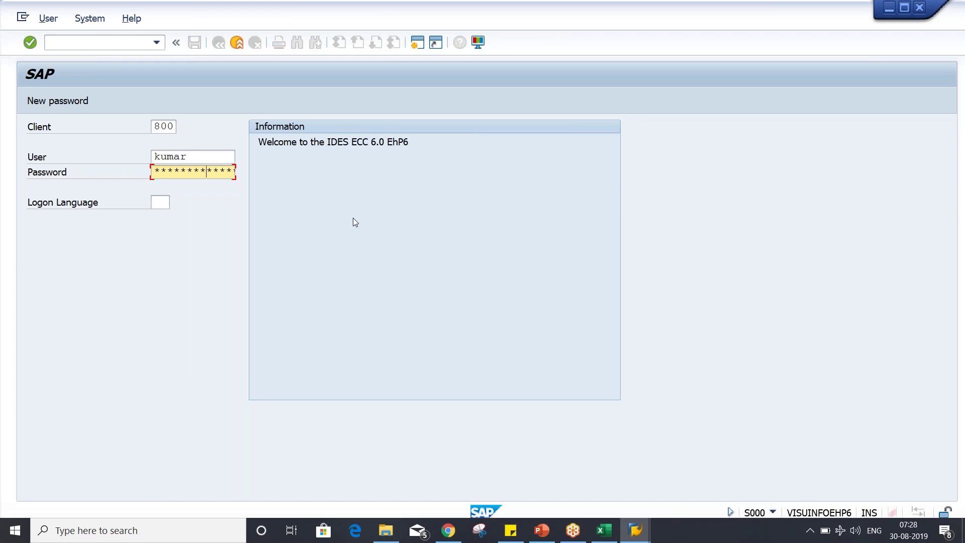
key("Return")
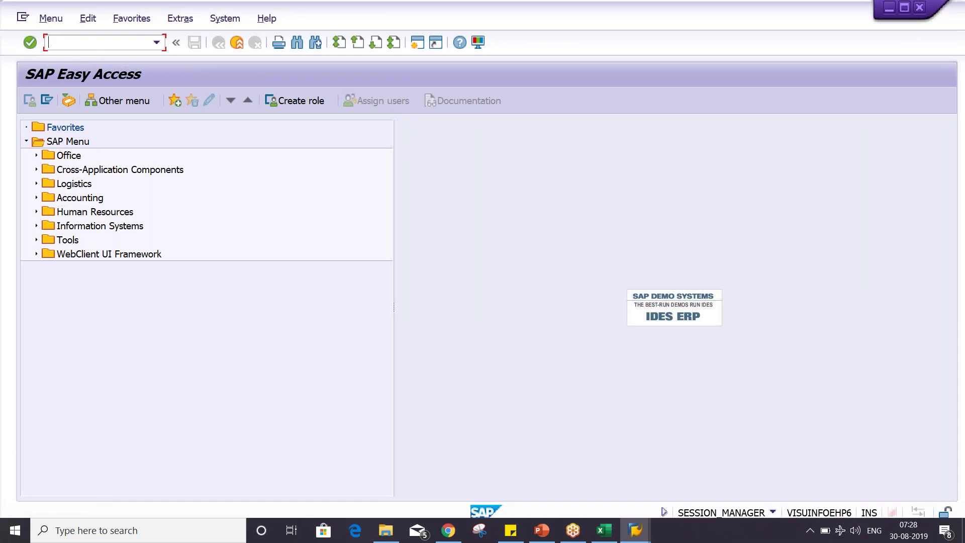
Step: Open the central G/L account editor with transaction FS00 and change its company code to TM02
left_click(96, 43)
type("FS00")
key("Return")
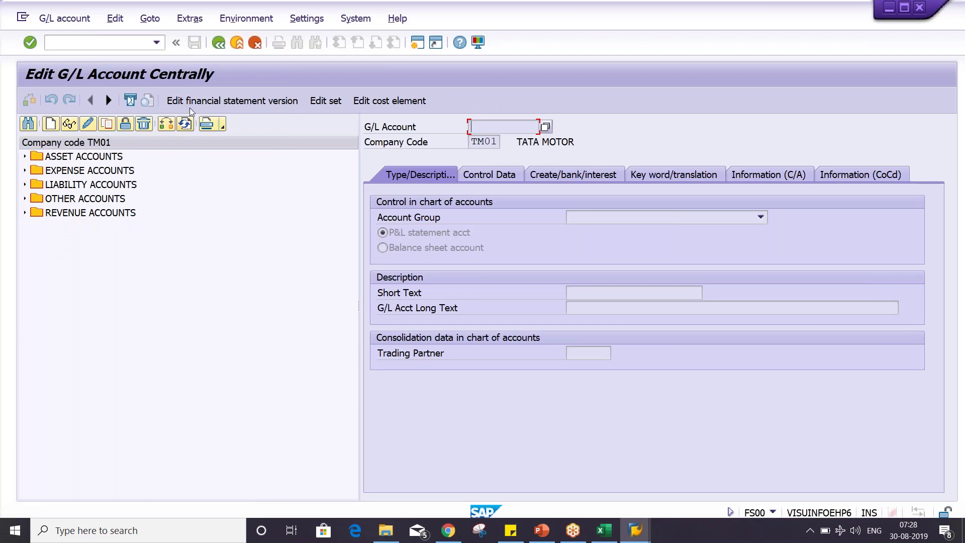
key("shift+F7")
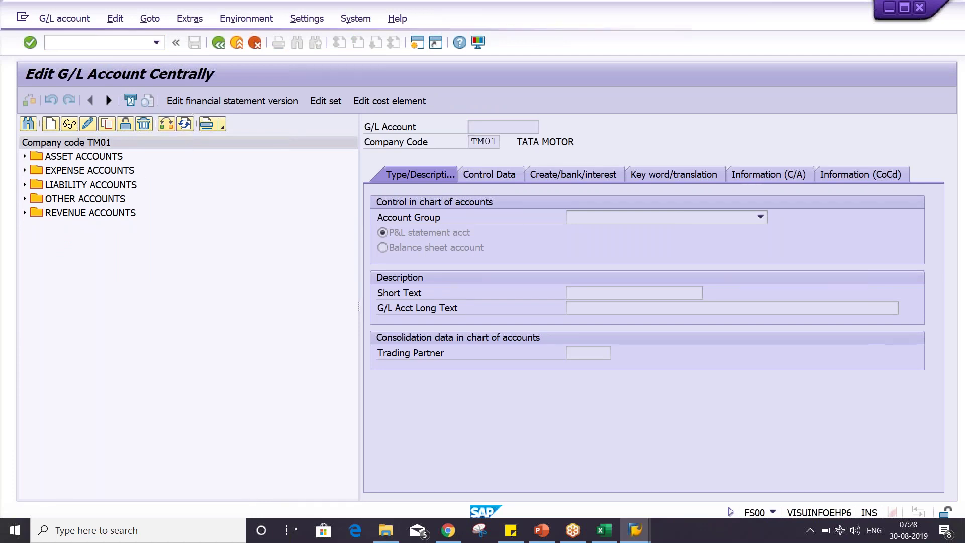
type("TM02")
key("Return")
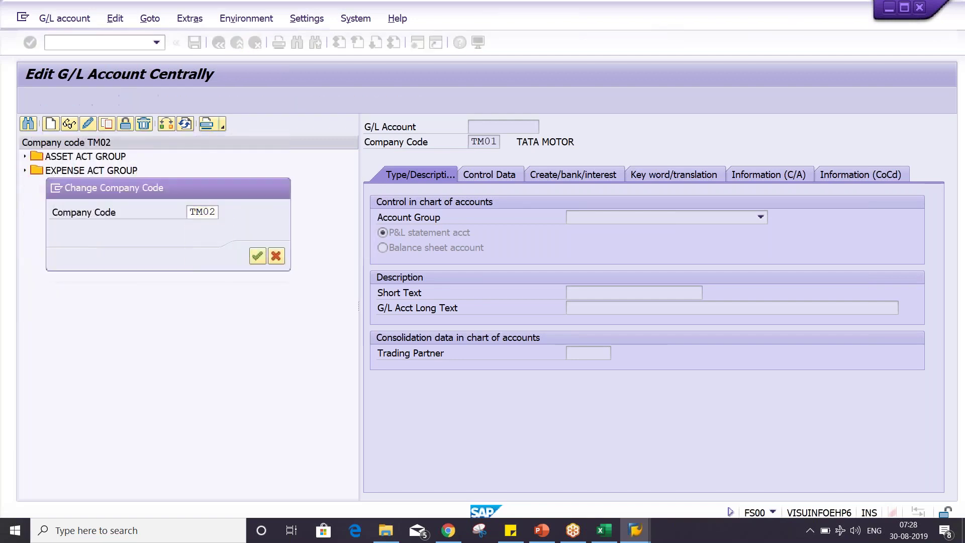
Step: Expand EXPENSE ACT GROUP and examine its existing G/L accounts, RENT ACT. and AUDIT FEE ACT
left_click(65, 171)
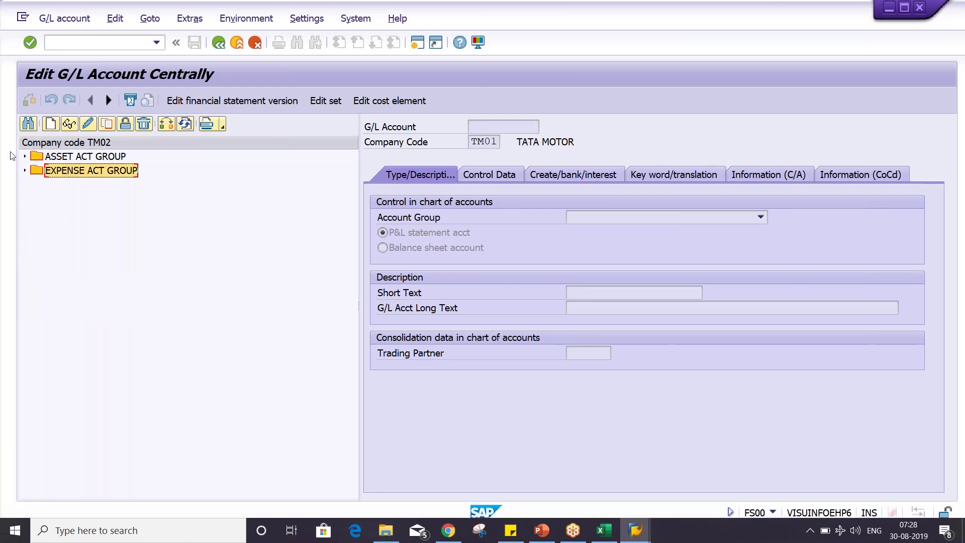
left_click(24, 172)
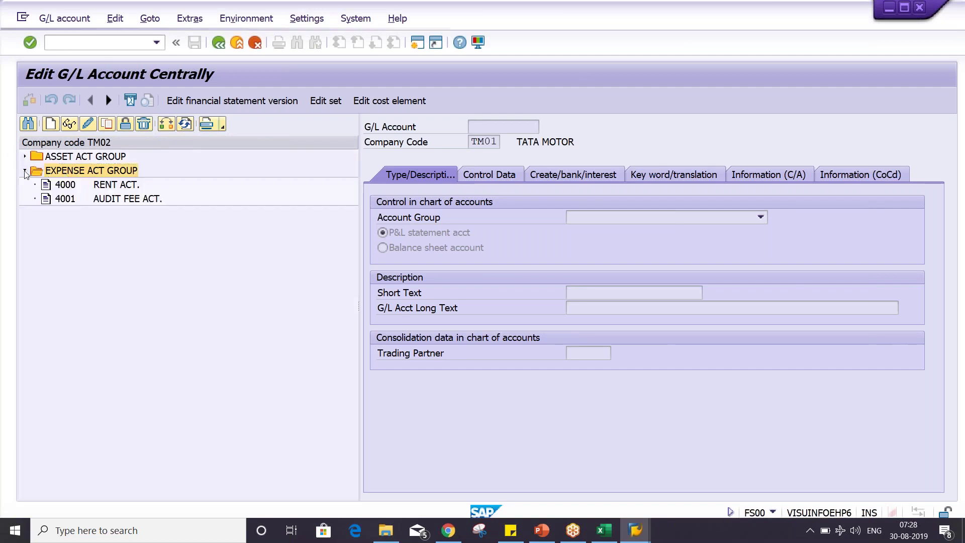
left_click(110, 198)
left_click(112, 185)
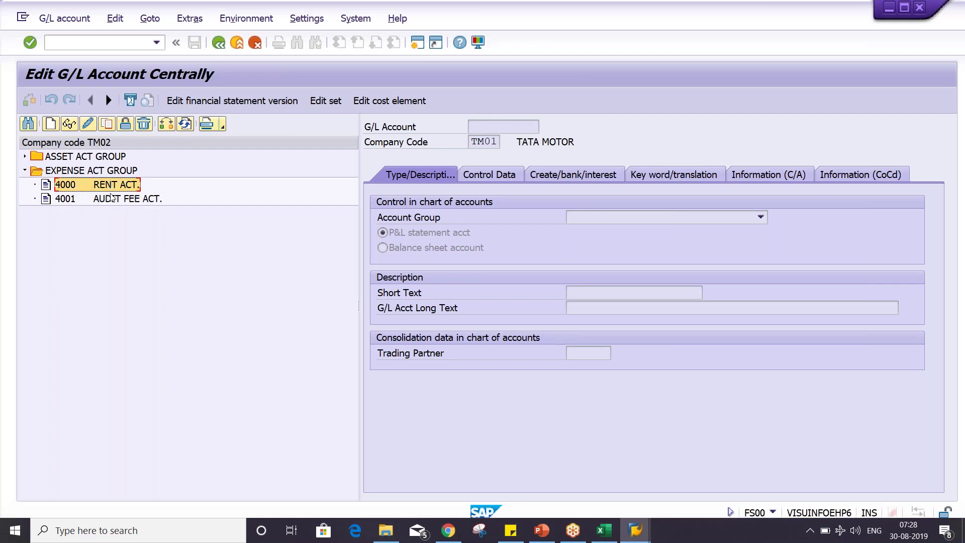
Step: Start copying the RENT ACT. G/L account 4000 and clear the proposed new account number
left_click(113, 198)
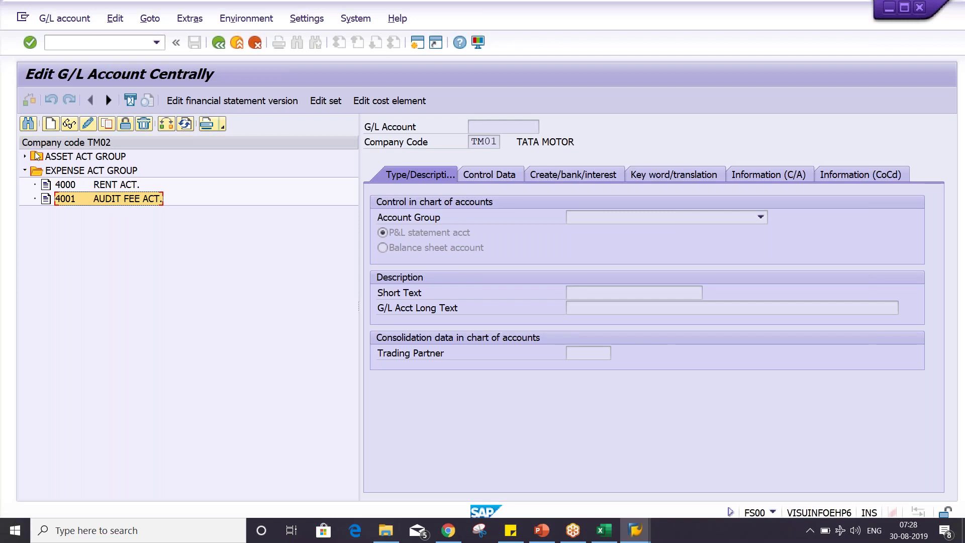
left_click(111, 186)
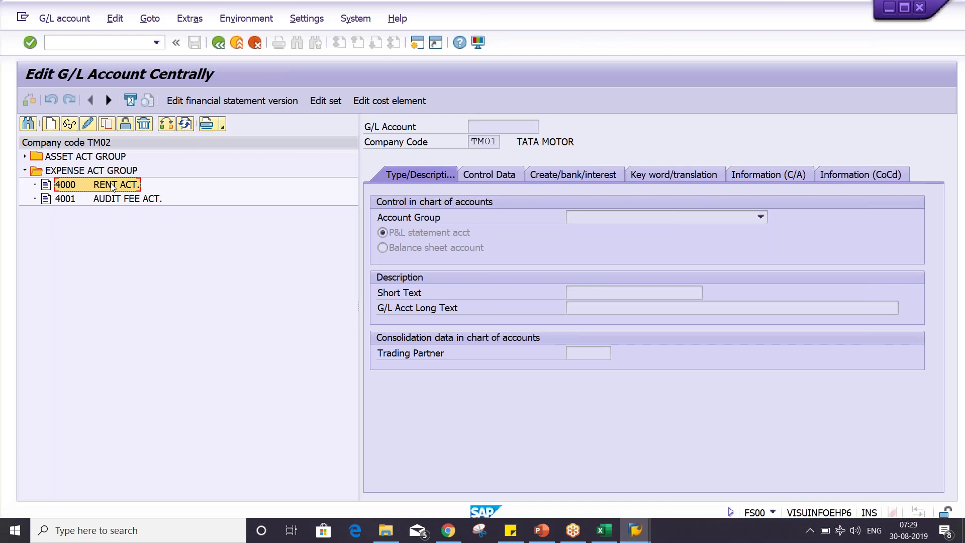
left_click(107, 126)
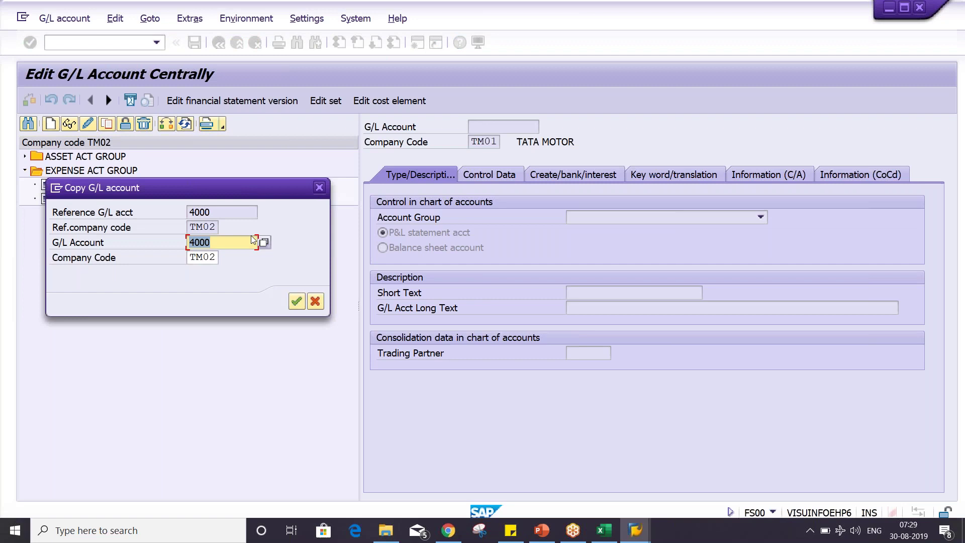
left_click(215, 212)
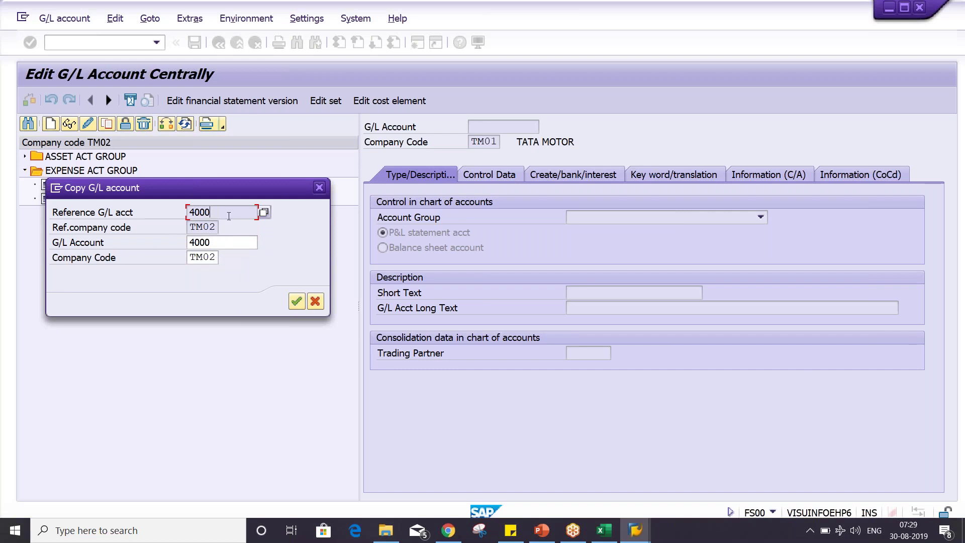
left_click_drag(218, 197, 278, 265)
key("Tab")
key("BackSpace")
left_click(258, 313)
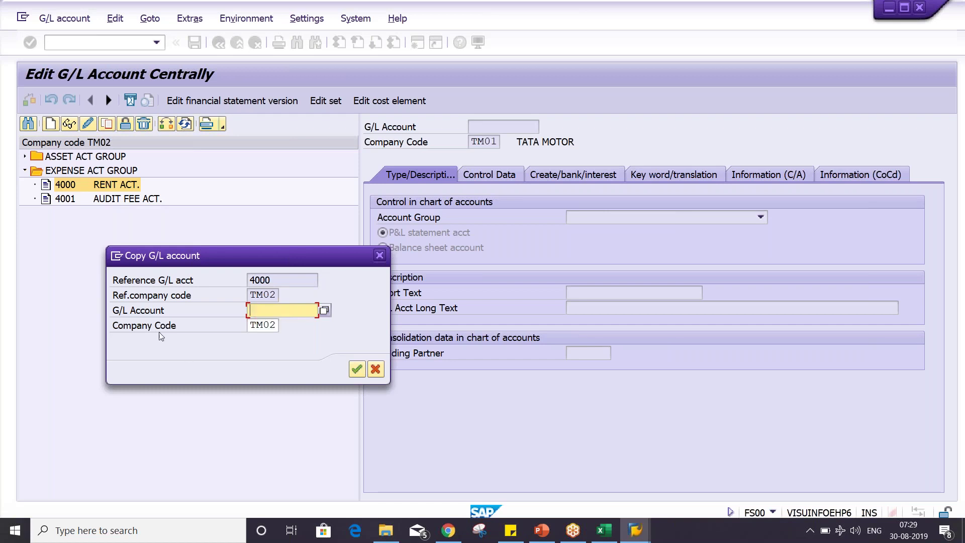
Step: Set the new G/L account number to 4002 in company code TM02 and confirm the copy
left_click_drag(296, 285, 241, 279)
left_click(294, 279)
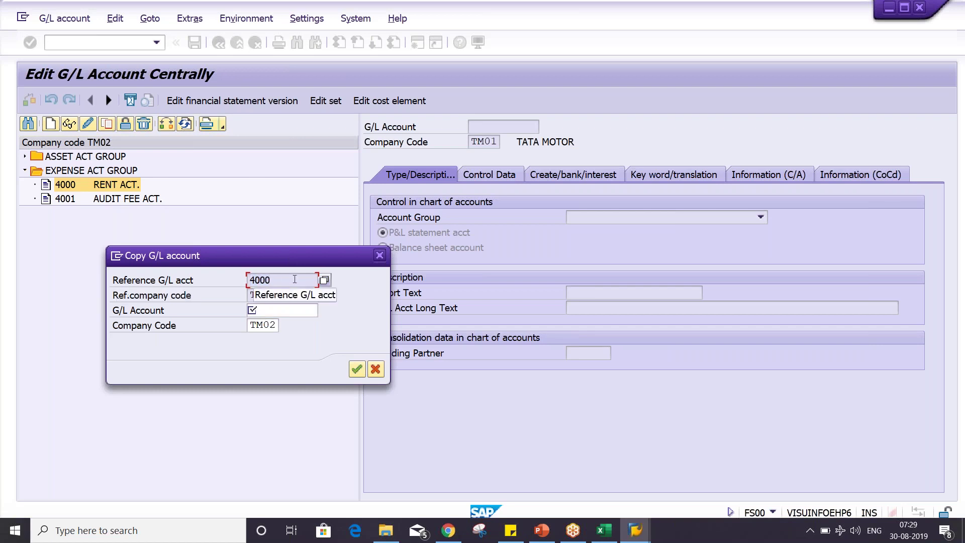
left_click(314, 309)
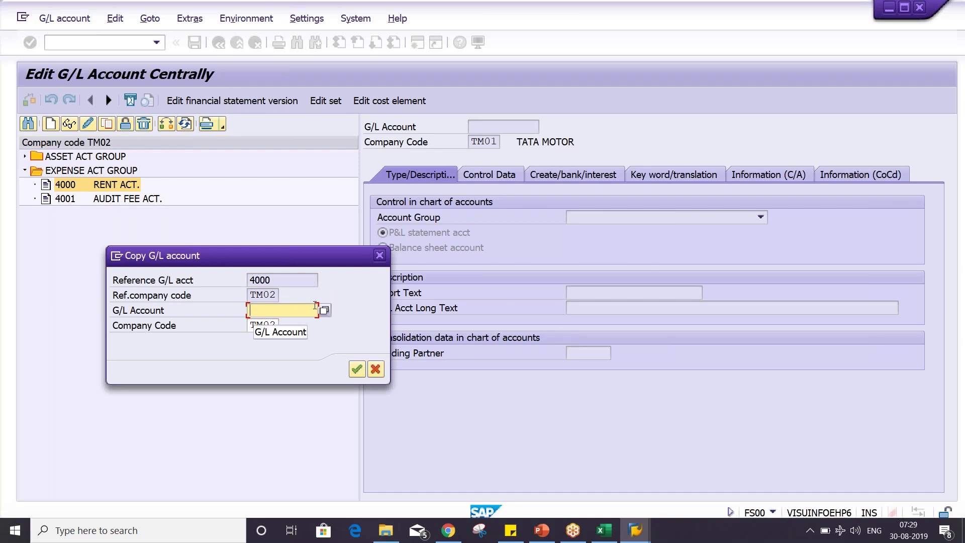
type("400")
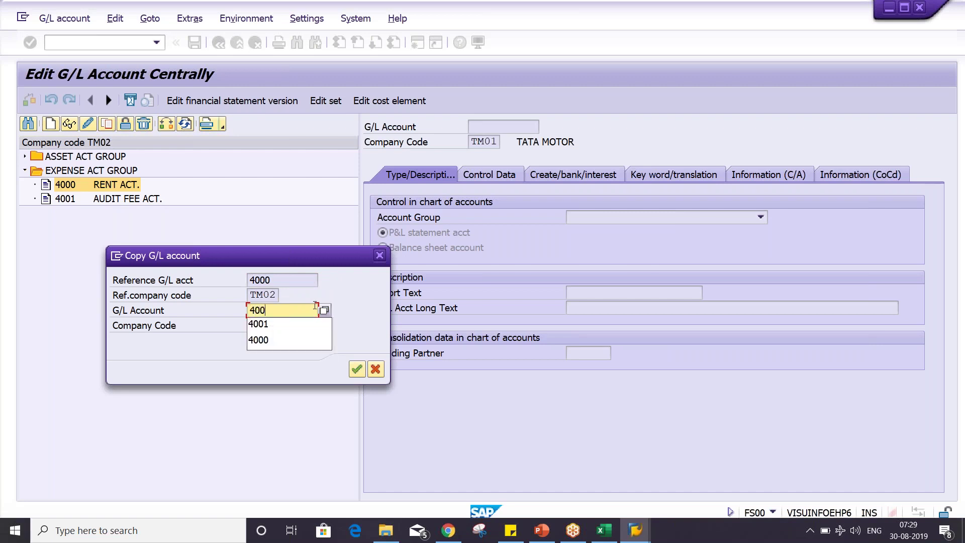
type("2")
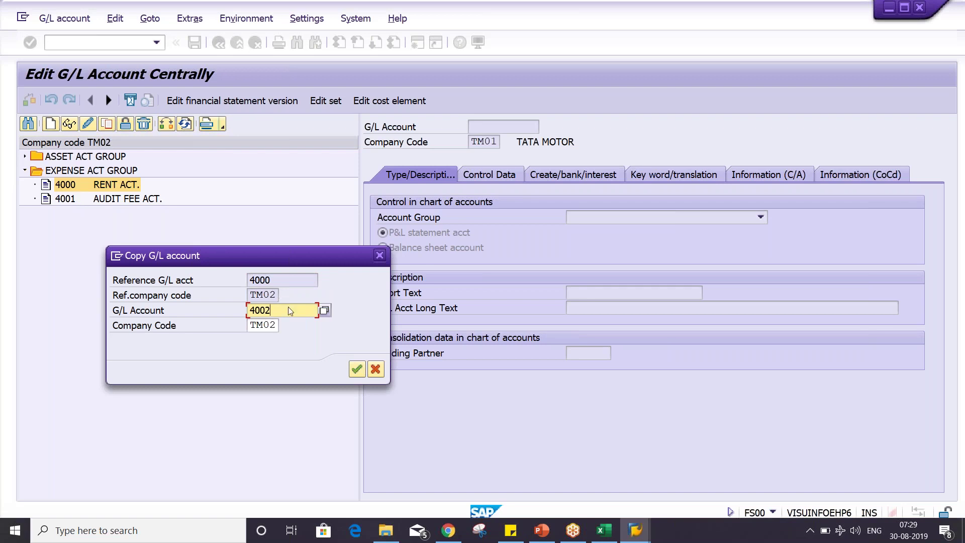
key("Return")
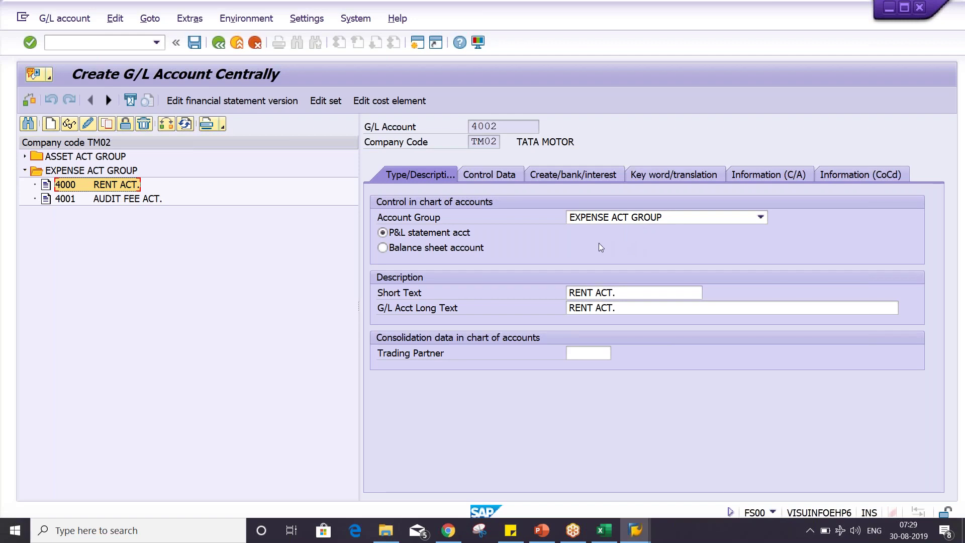
Step: Set the account's short text and long text to GARDENING EXP. ACT. and save the account
left_click(651, 293)
type("GAR")
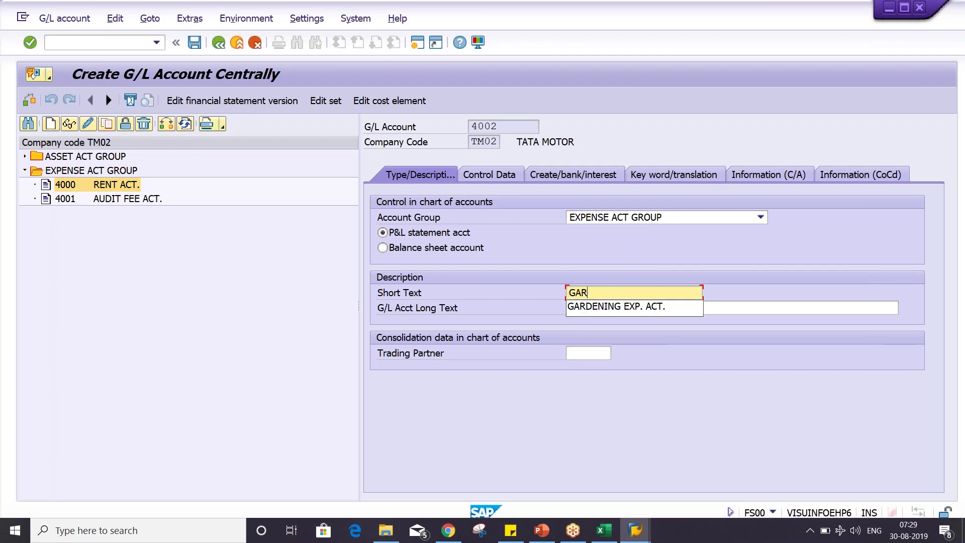
key("Down")
key("Return")
key("shift+Home")
key("ctrl+c")
key("Tab")
key("ctrl+v")
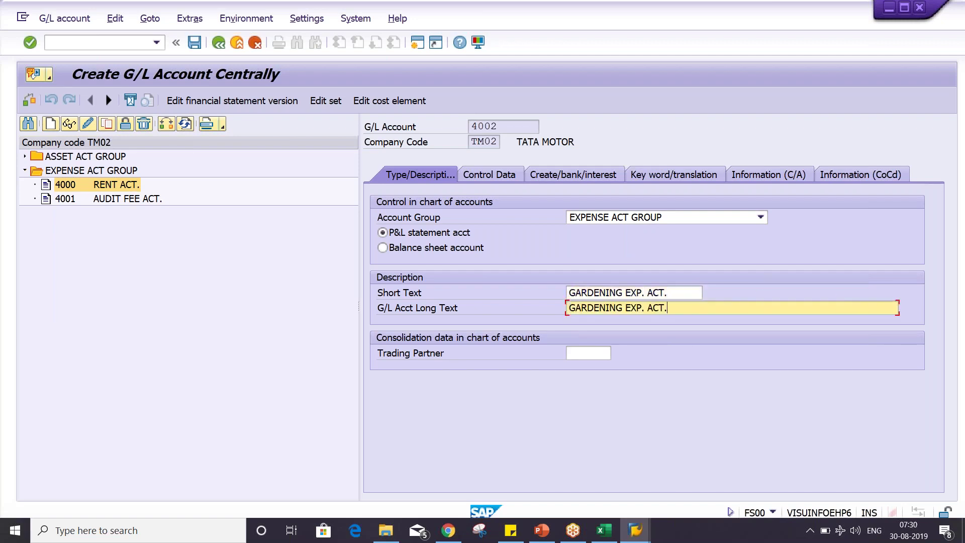
key("Return")
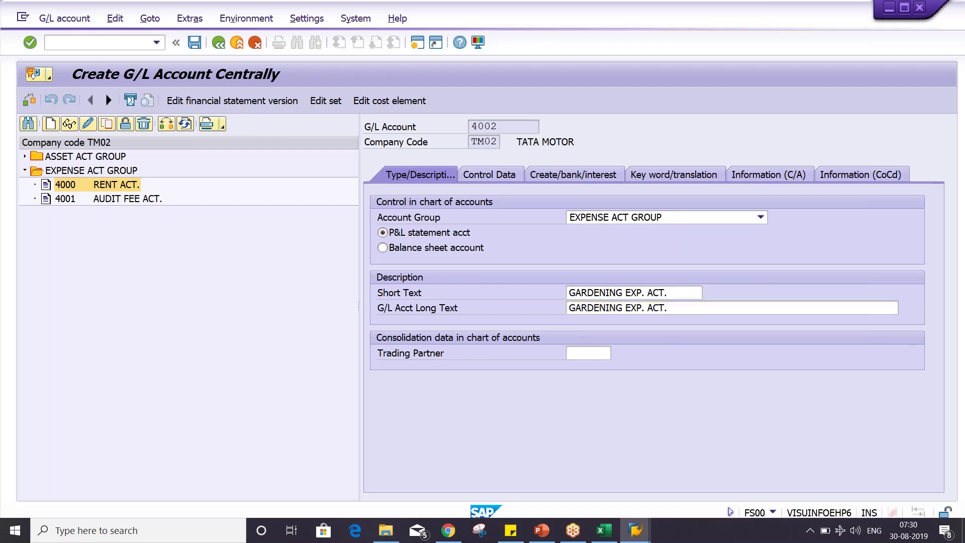
key("ctrl+s")
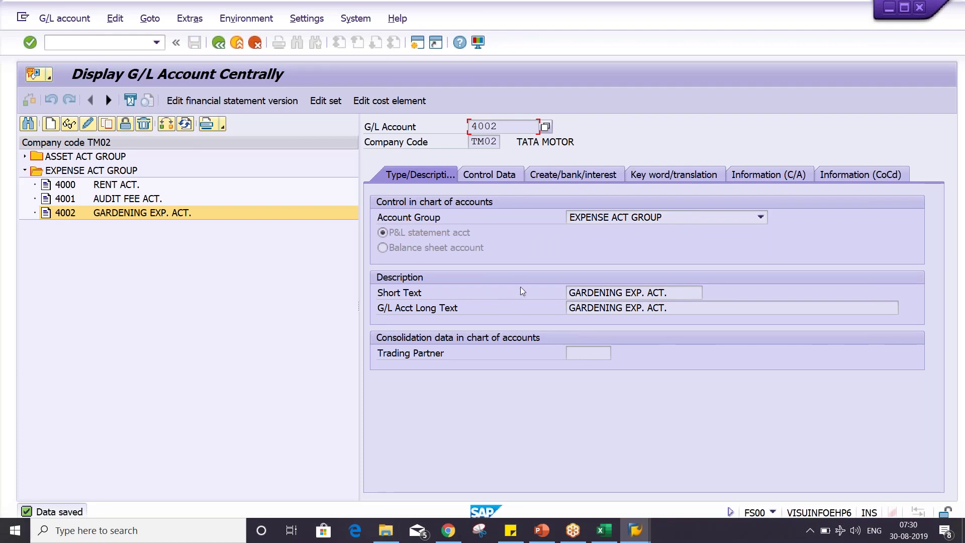
left_click(686, 295)
Step: Start transaction FBN1 in a new session and open the document number intervals of company code TM02 for editing
left_click(412, 47)
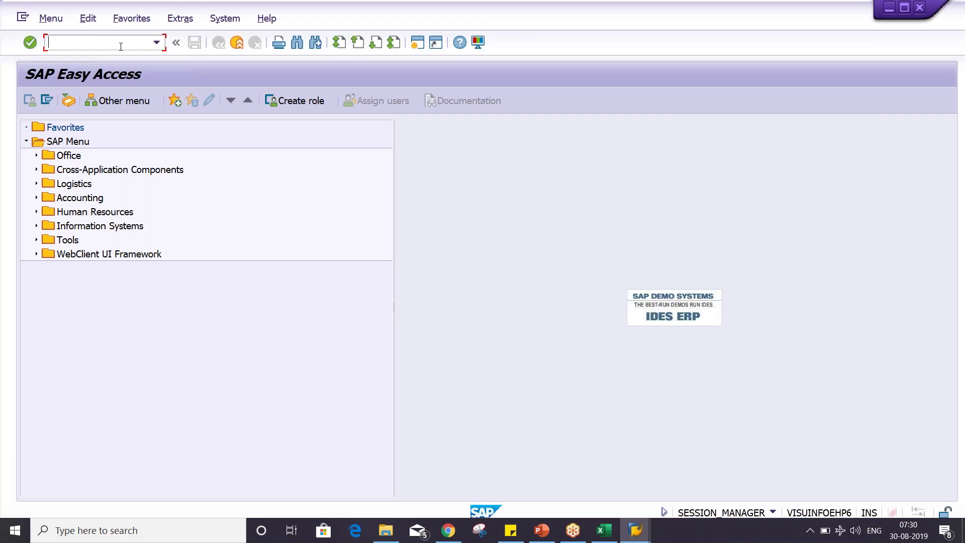
type("X")
key("BackSpace")
type("FBN1N")
key("BackSpace")
key("Return")
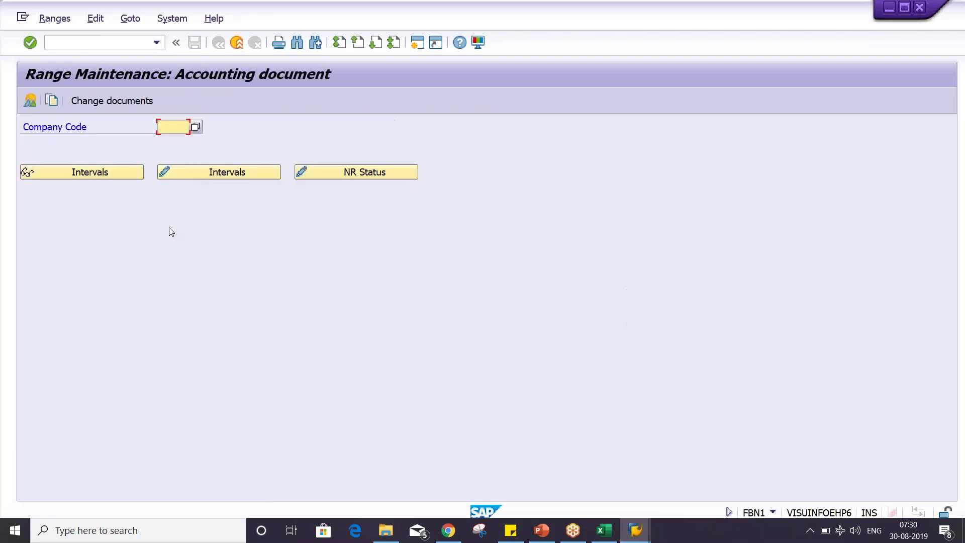
type("TM02")
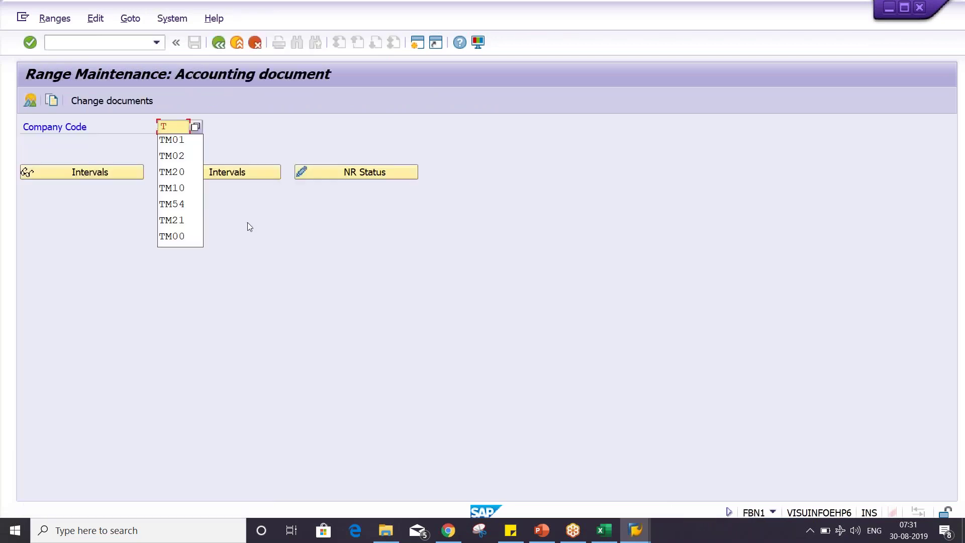
left_click(225, 176)
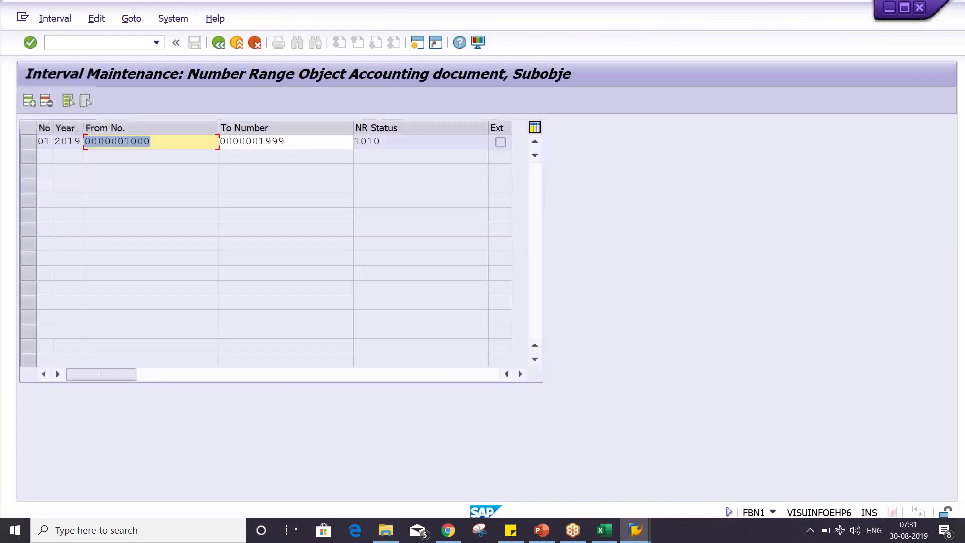
Step: Insert number range interval X2 for year 2019, running from 9000 to 9100
left_click(26, 99)
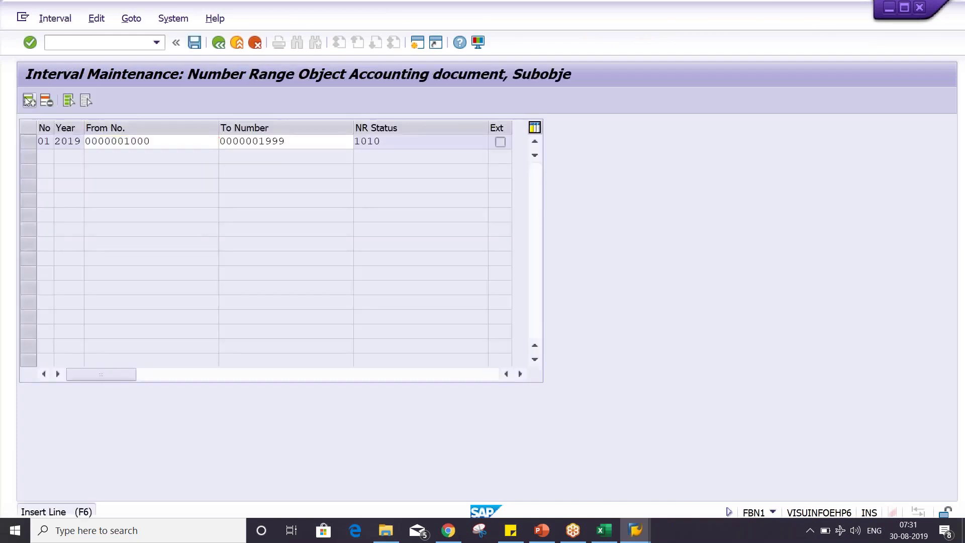
type("X2")
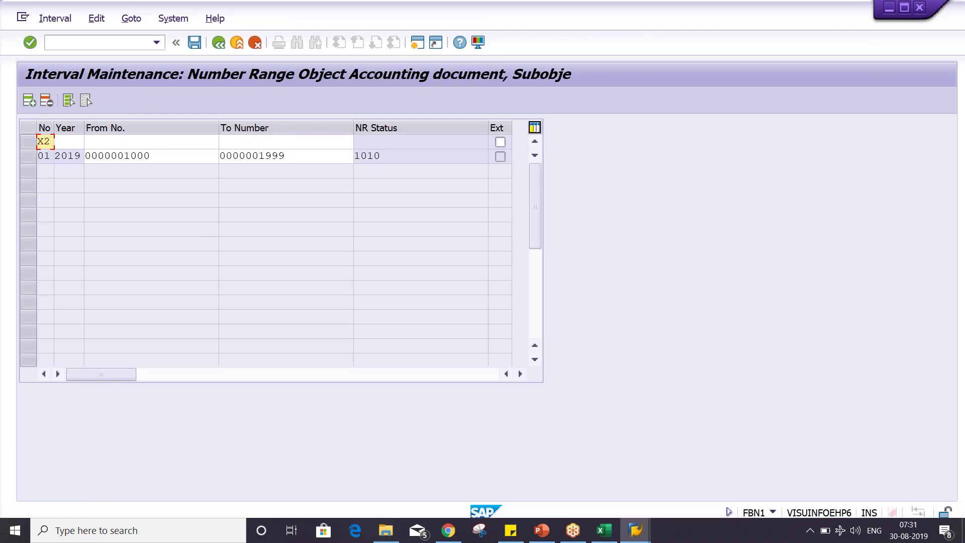
left_click(68, 142)
type("2019")
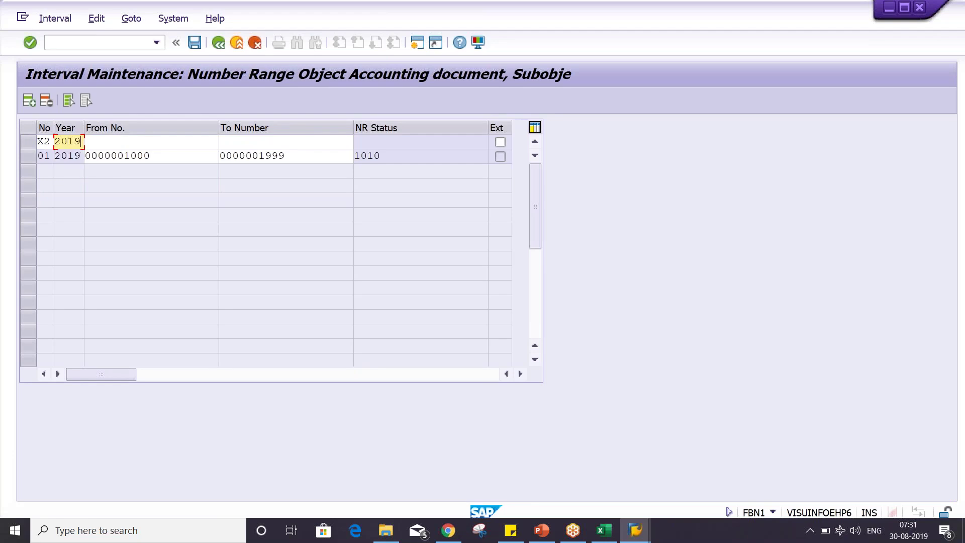
key("Tab")
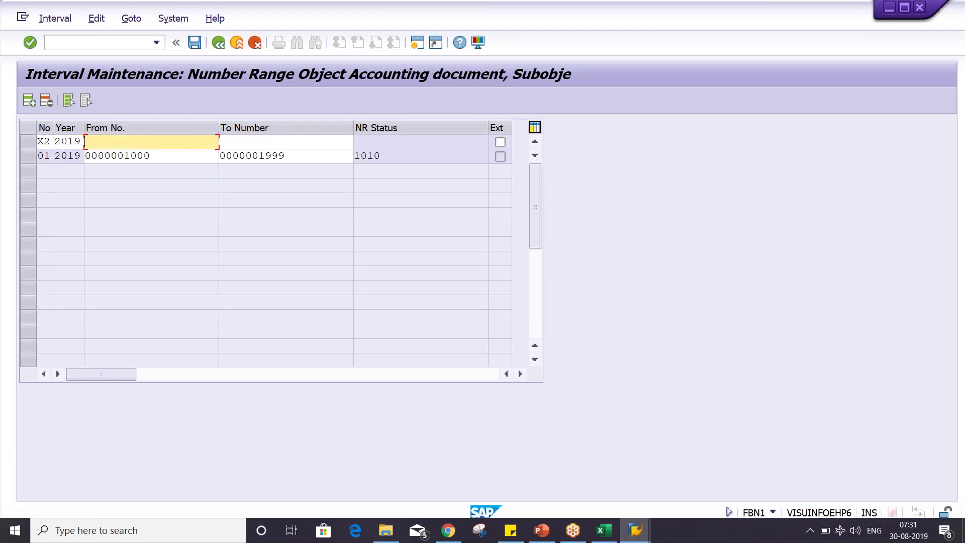
type("9000")
key("Tab")
type("9100")
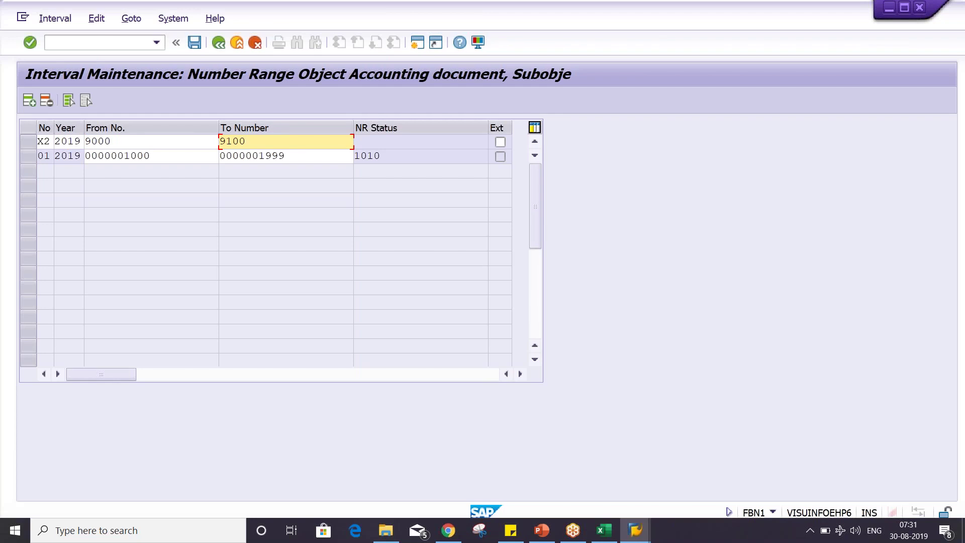
key("Return")
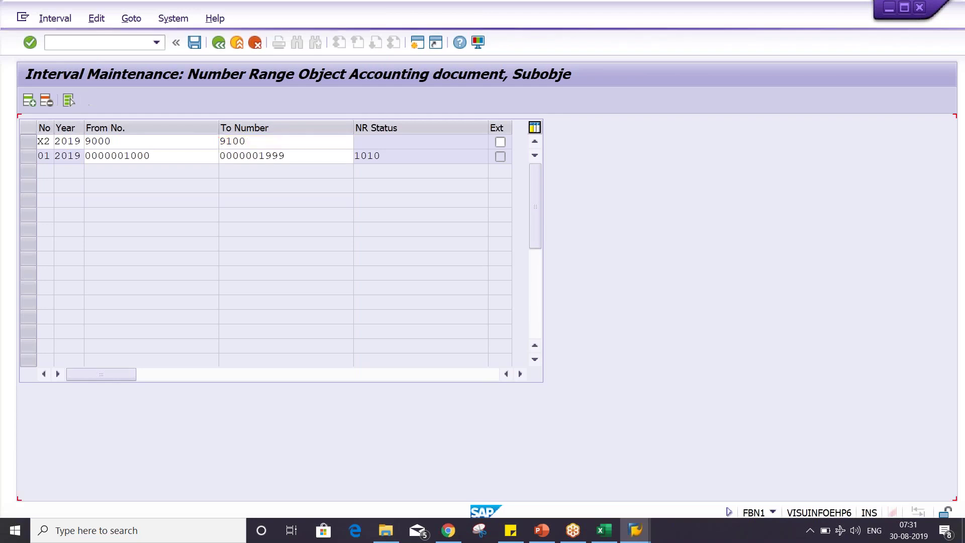
Step: Save the number range intervals, accept the transport notice and select the X2 interval
key("ctrl+s")
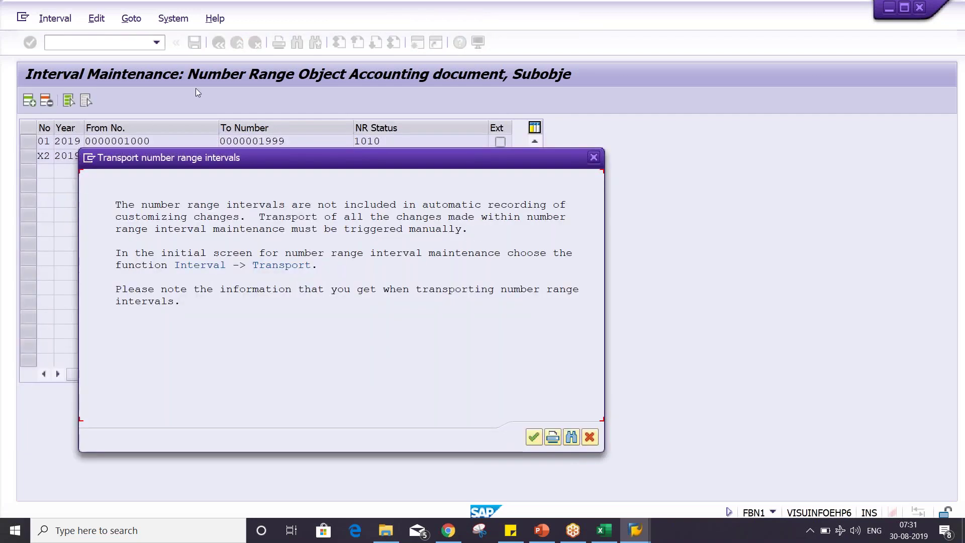
left_click(534, 437)
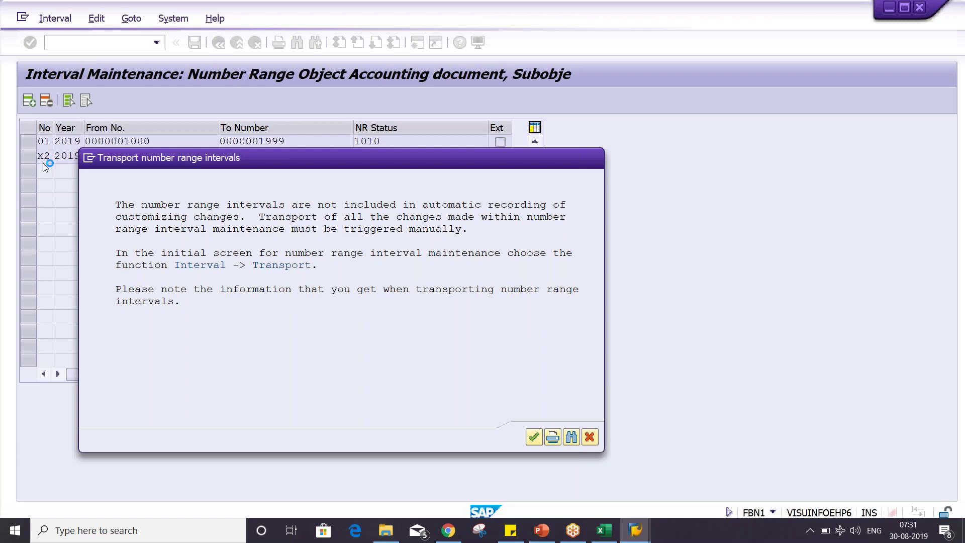
key("Return")
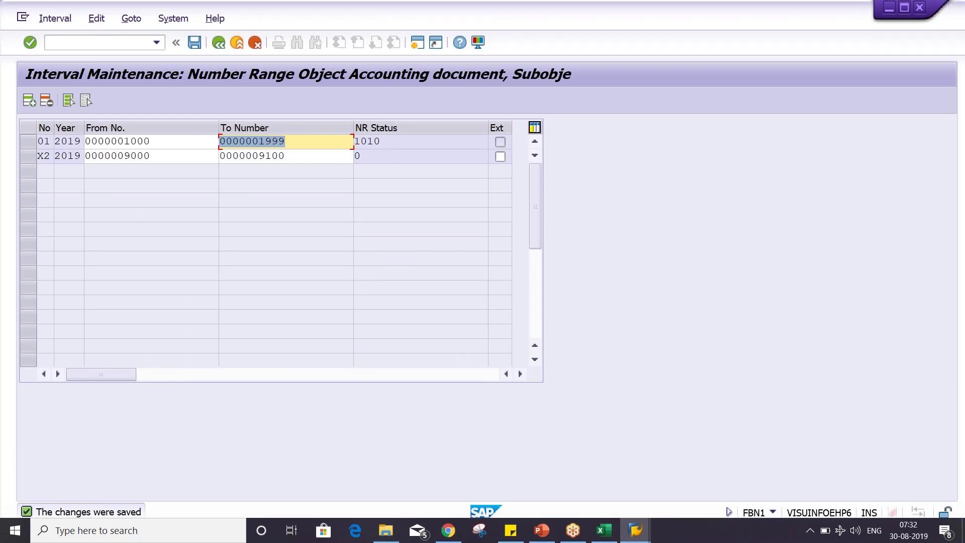
left_click(32, 159)
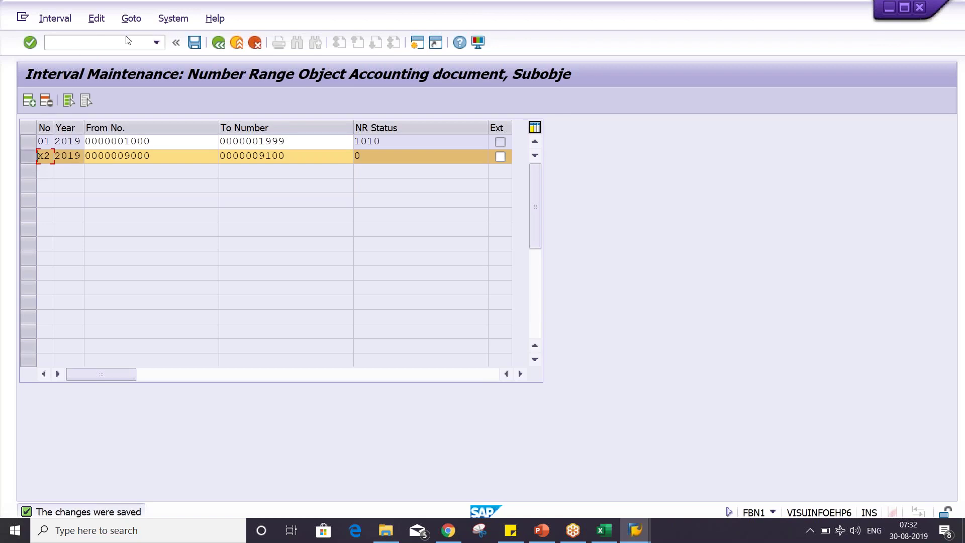
Step: Open a new session and start sample document entry with transaction F-01
left_click(417, 43)
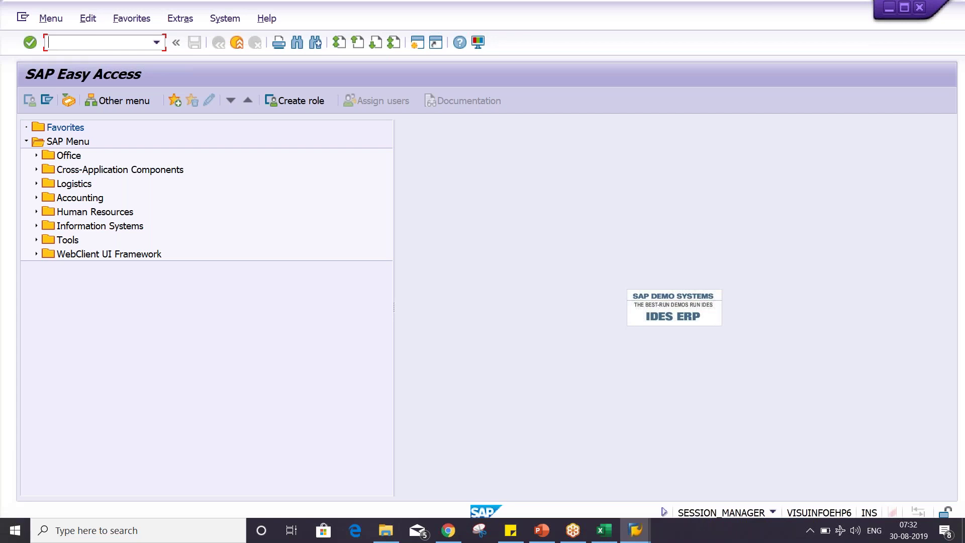
type("FBM1")
key("BackSpace")
key("BackSpace")
key("BackSpace")
type("-01")
key("Return")
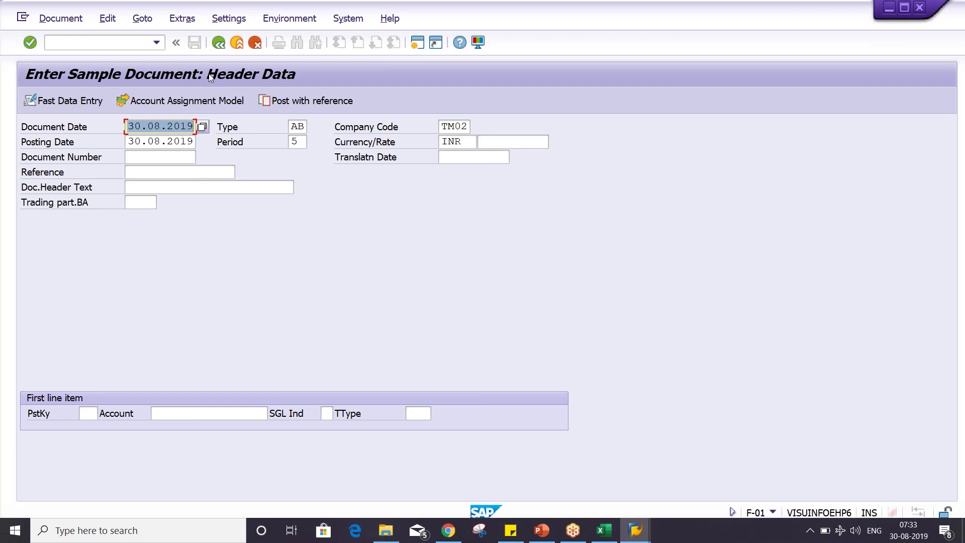
left_click(293, 127)
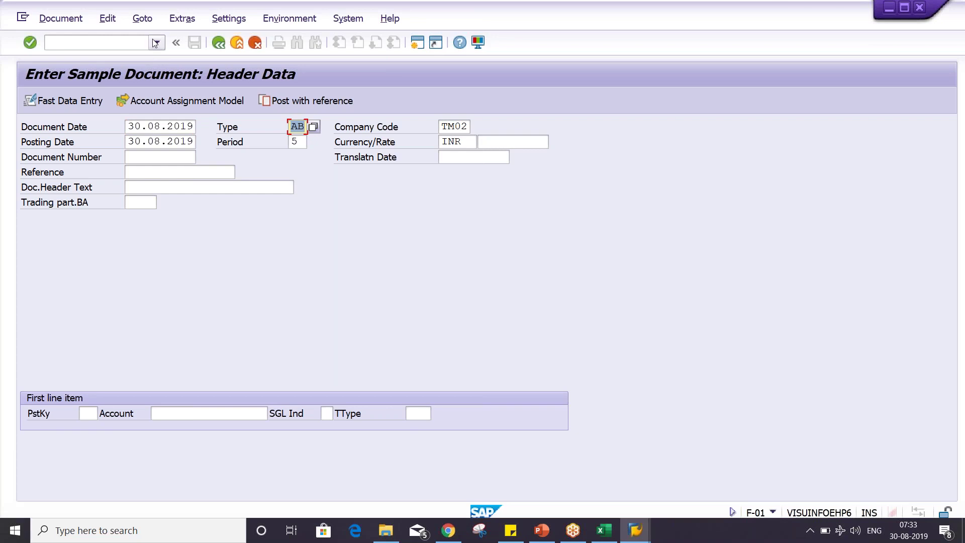
Step: Restart sample document entry with transaction FBM1 and set the document type to SA
left_click(122, 47)
type("/")
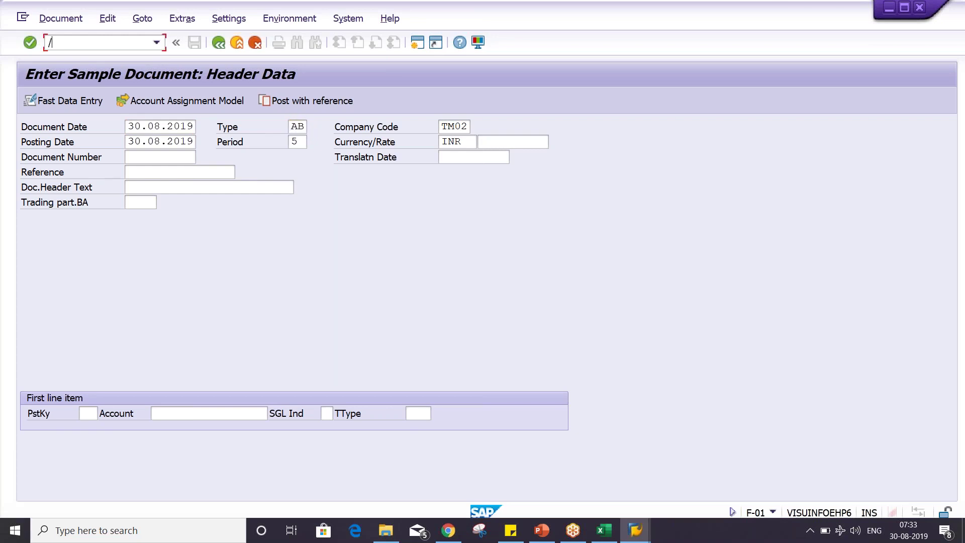
type("NFBM1")
key("Return")
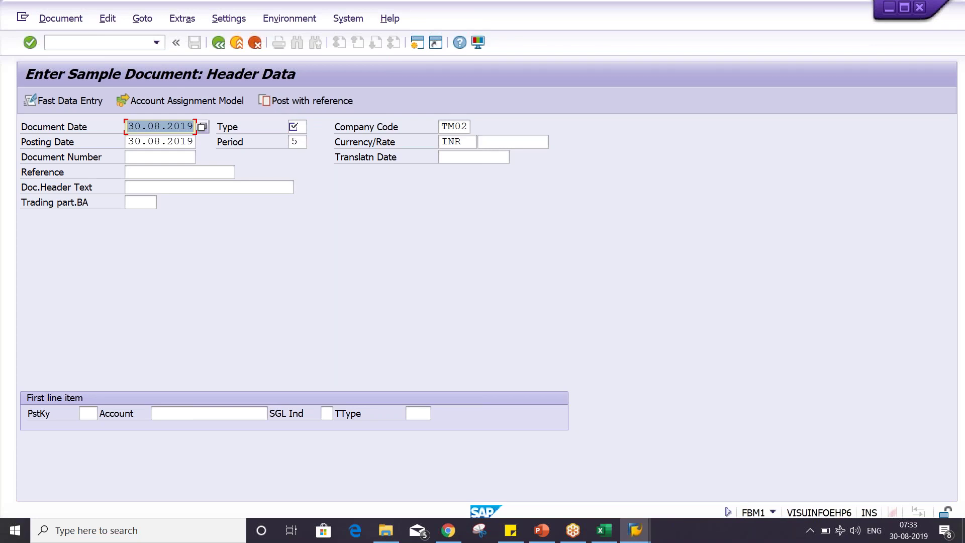
left_click(301, 127)
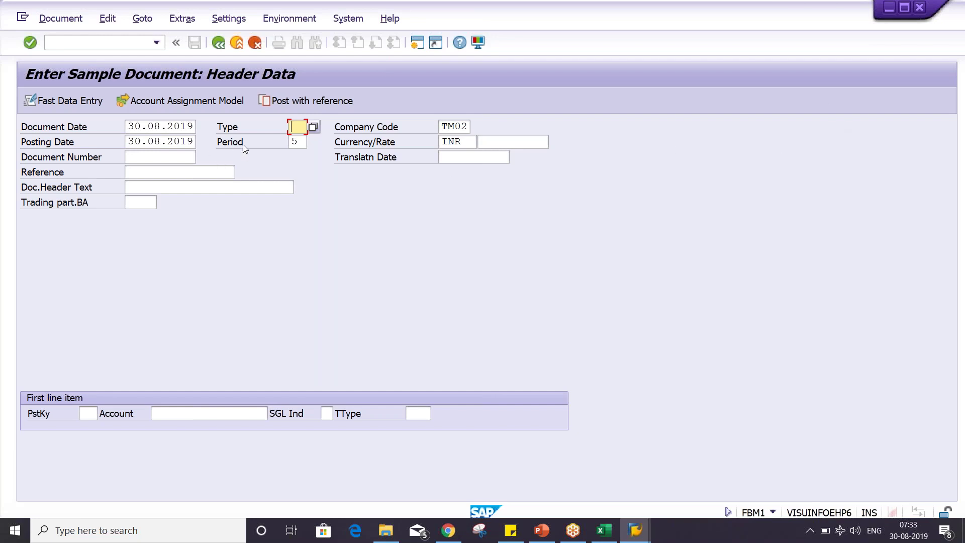
type("SA")
Step: Switch to Excel, review the gardening expense journal entry in E3:F4 on Sheet3, and return to SAP
left_click(605, 533)
left_click_drag(215, 165, 289, 180)
key("alt+Tab")
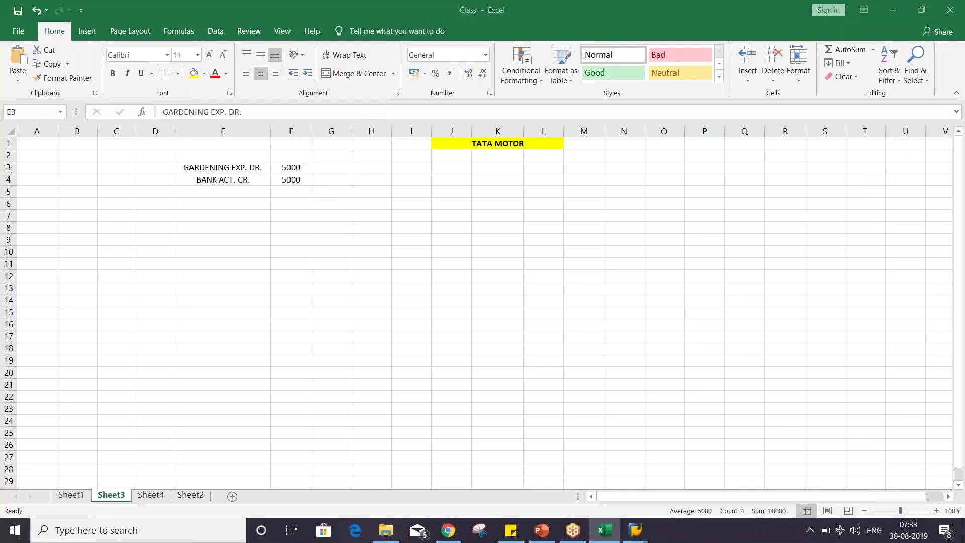
Step: Return to SAP and enter TEST as the reference in the sample document header
key("alt+Tab")
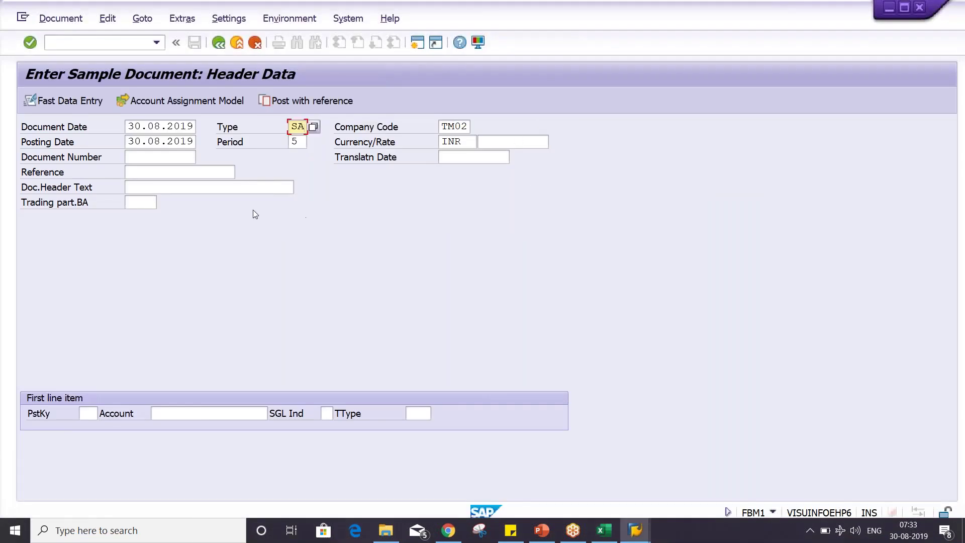
key("Tab")
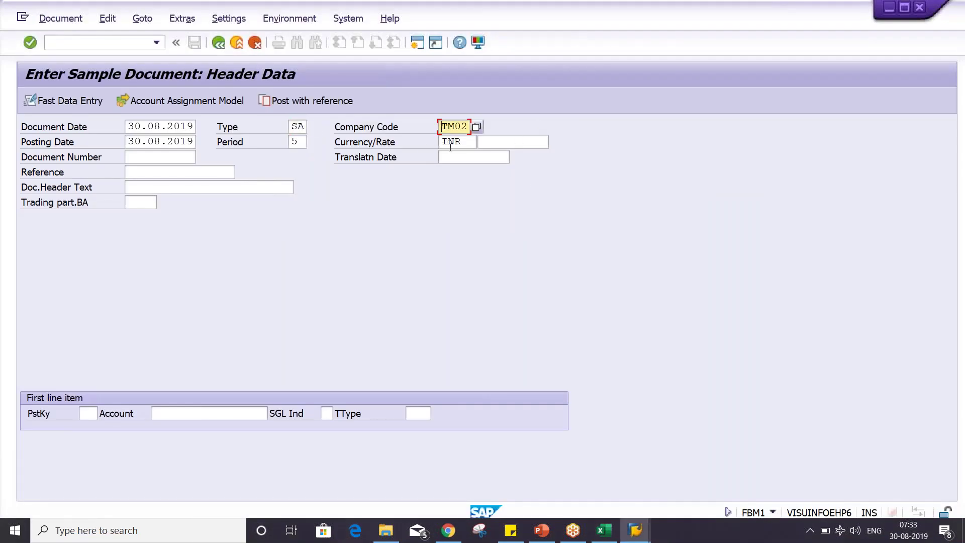
left_click(170, 186)
left_click(168, 172)
type("TES")
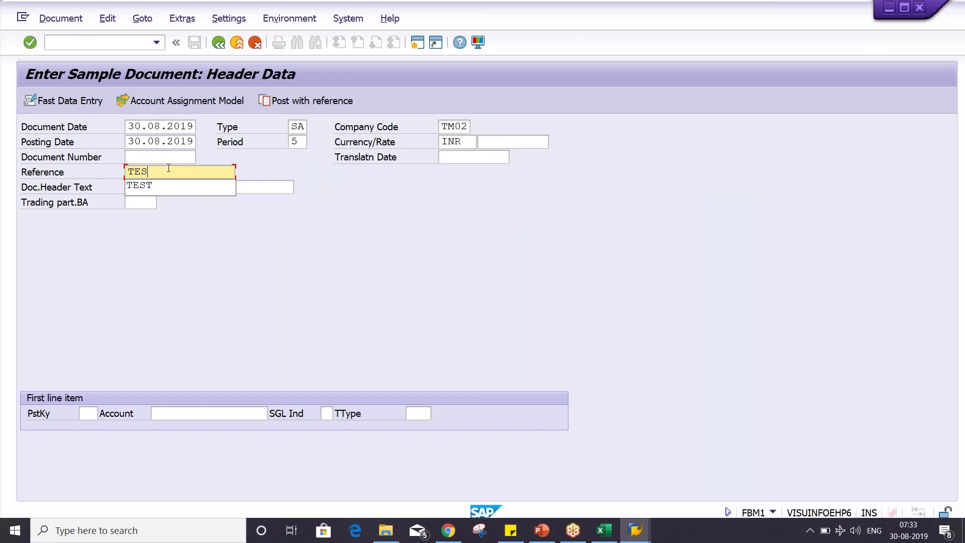
left_click(173, 193)
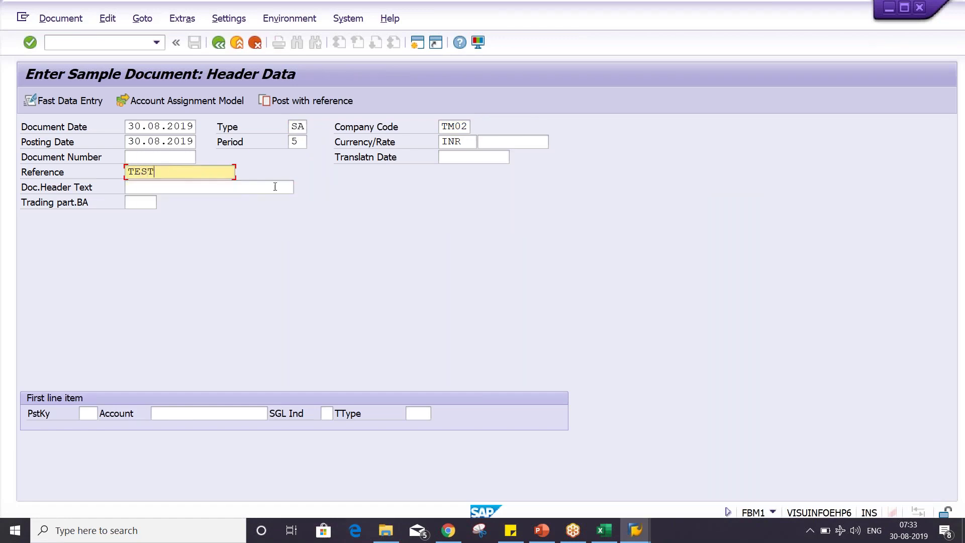
left_click(93, 416)
Step: Switch to Excel and enter posting key 40 in D3 for gardening expense and 50 in D4 for the bank account
key("alt+Tab")
left_click(203, 170)
left_click(158, 165)
type("40")
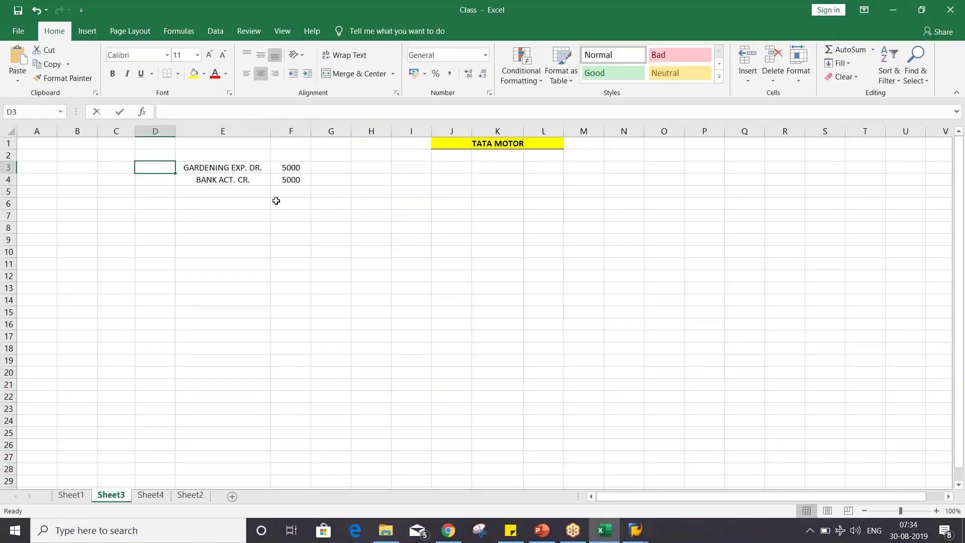
key("Return")
type("50")
key("Return")
Step: Return to SAP and enter the first line item with posting key 40 and account 4002
key("alt+Tab")
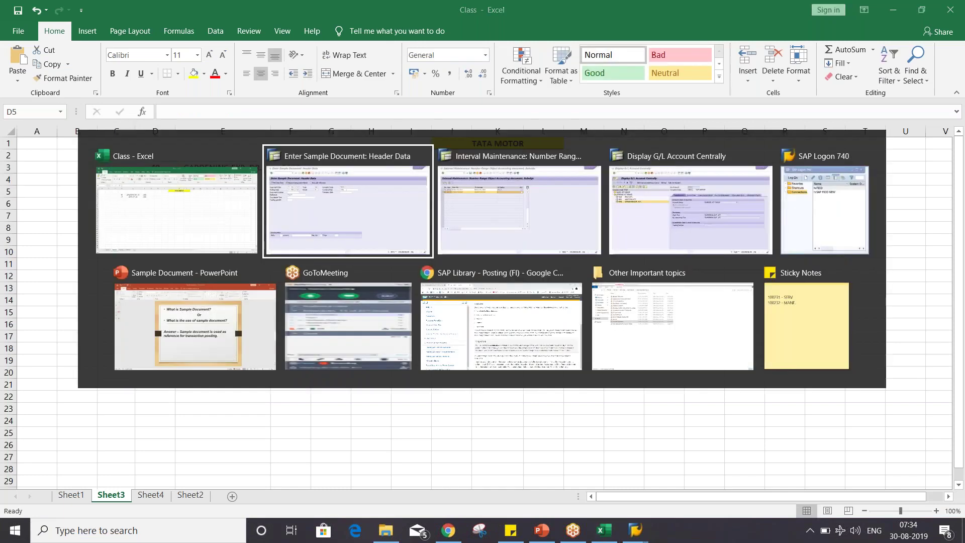
type("40")
key("Tab")
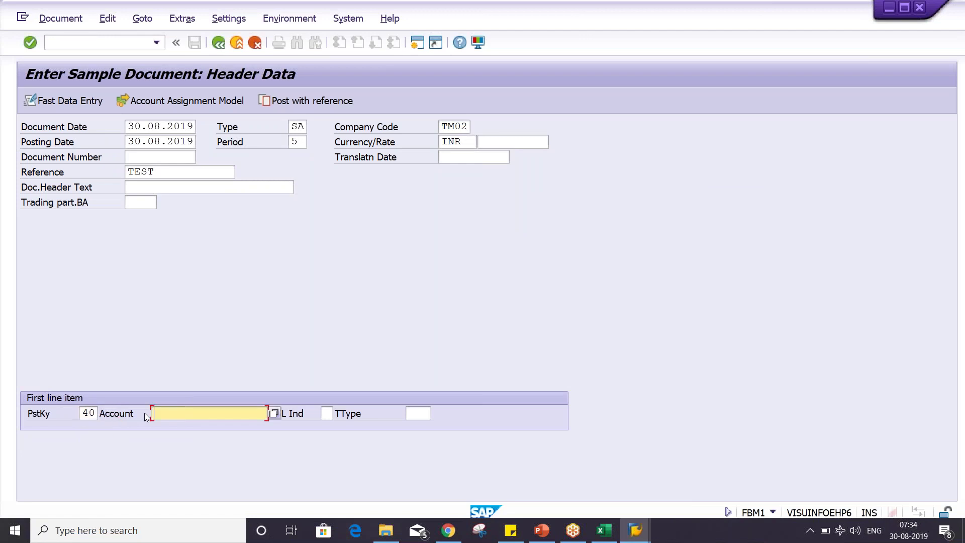
type("4002")
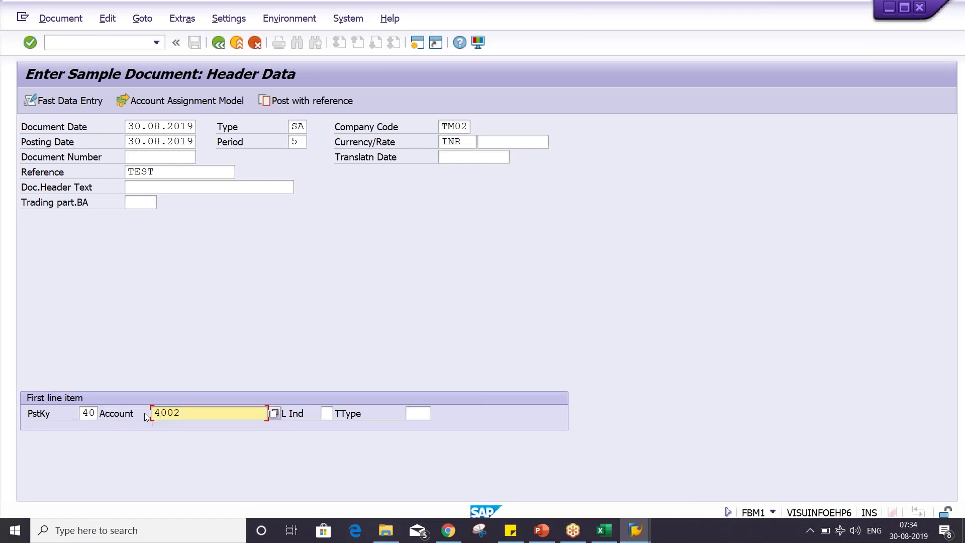
key("Return")
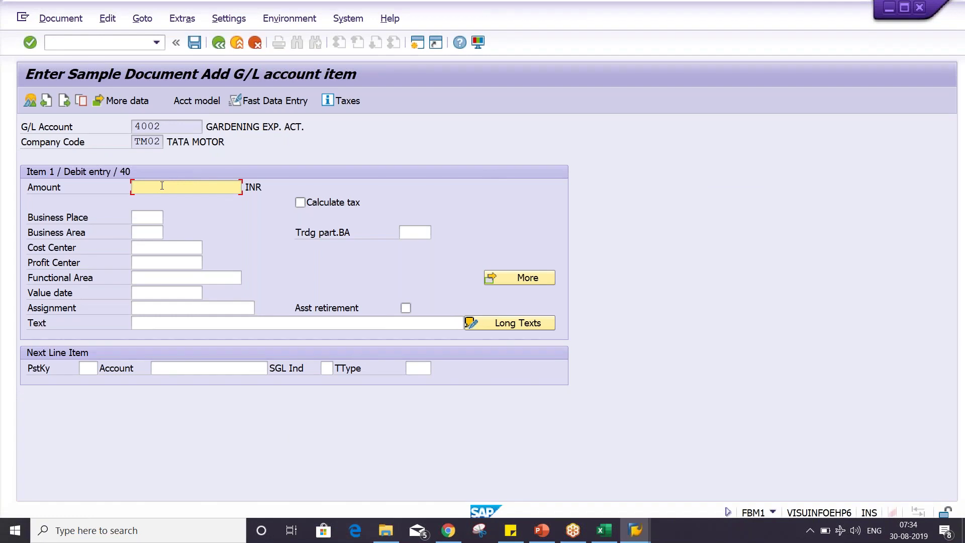
Step: Fill in the gardening expense debit item with amount 500, business area TSRV and text GARDENING EXPENSES
type("500")
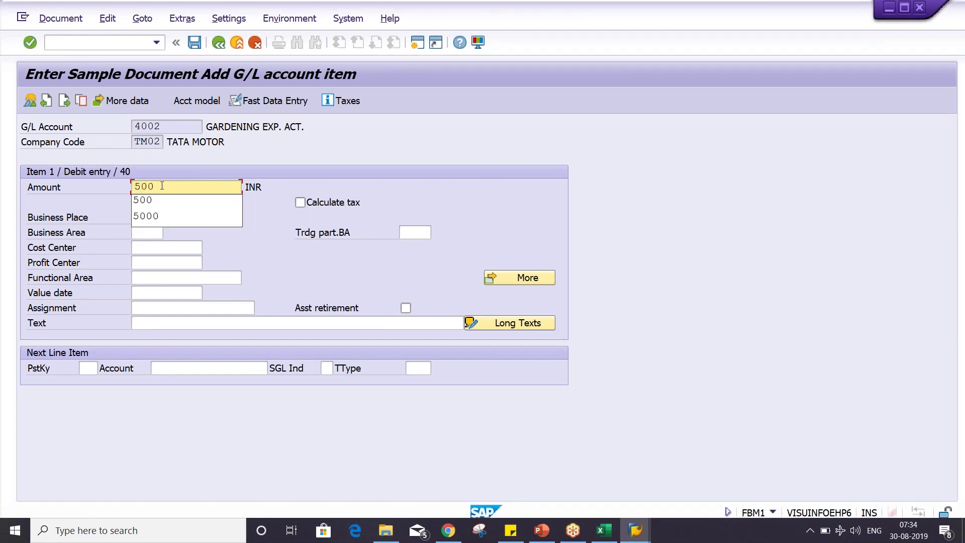
key("Return")
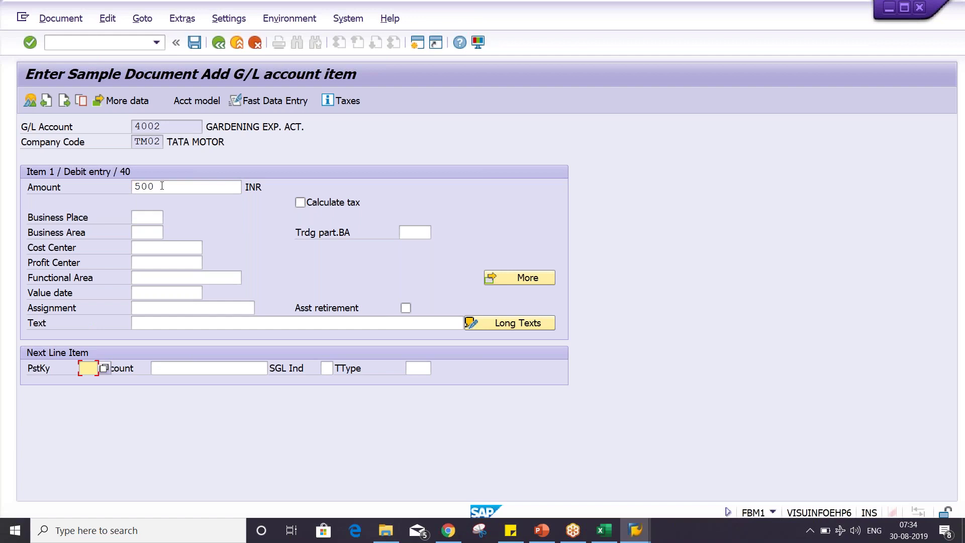
left_click(134, 218)
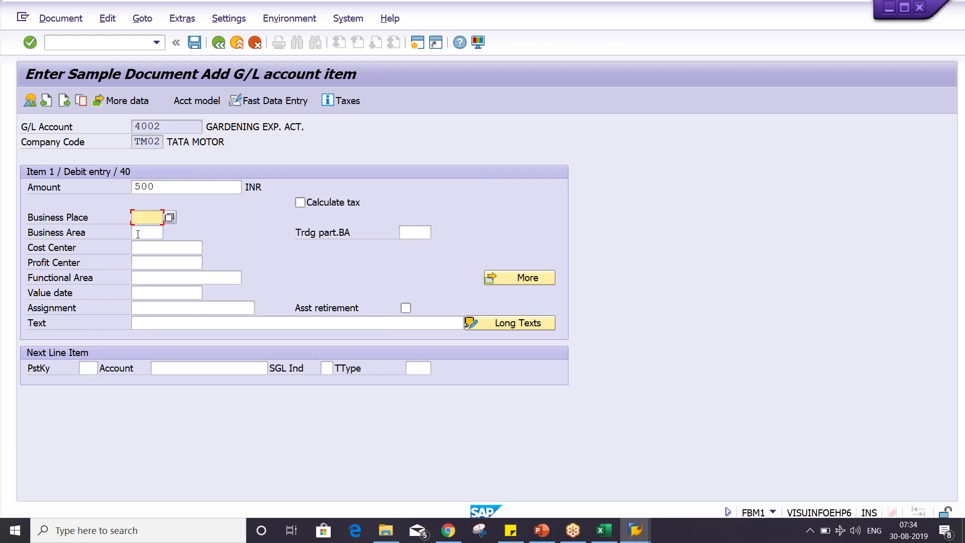
left_click(136, 234)
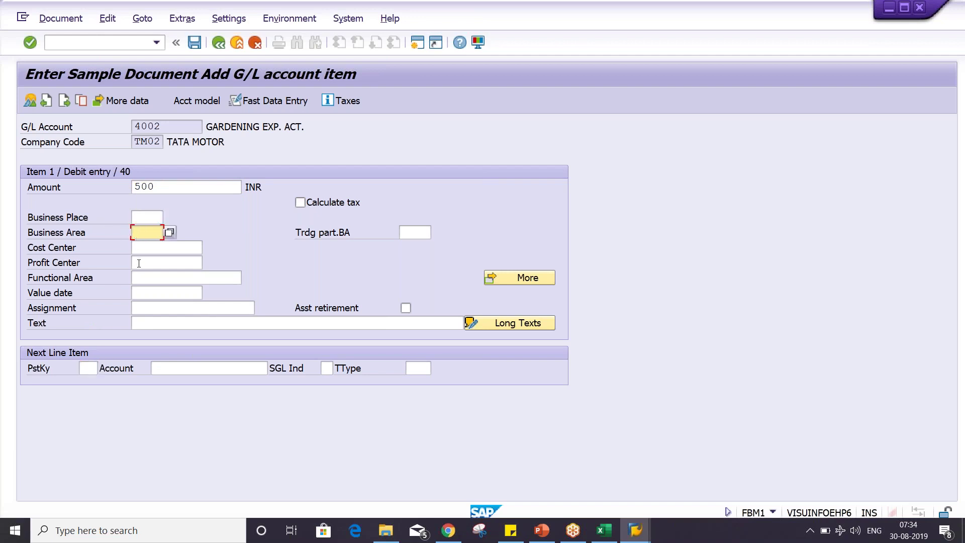
left_click(142, 246)
left_click(157, 326)
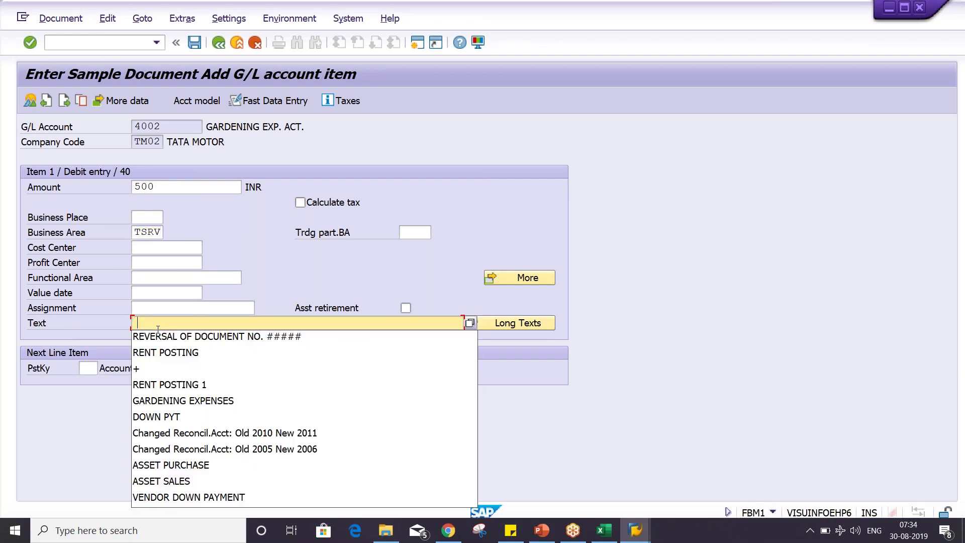
left_click(152, 322)
type("G")
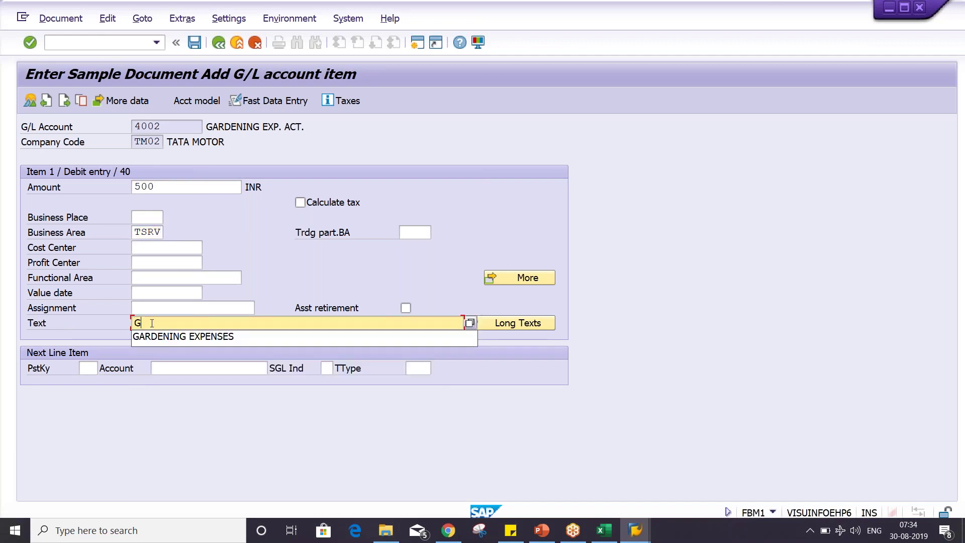
left_click(179, 348)
Step: Enter the next line item with posting key 50 and account 1000
left_click(89, 368)
type("50")
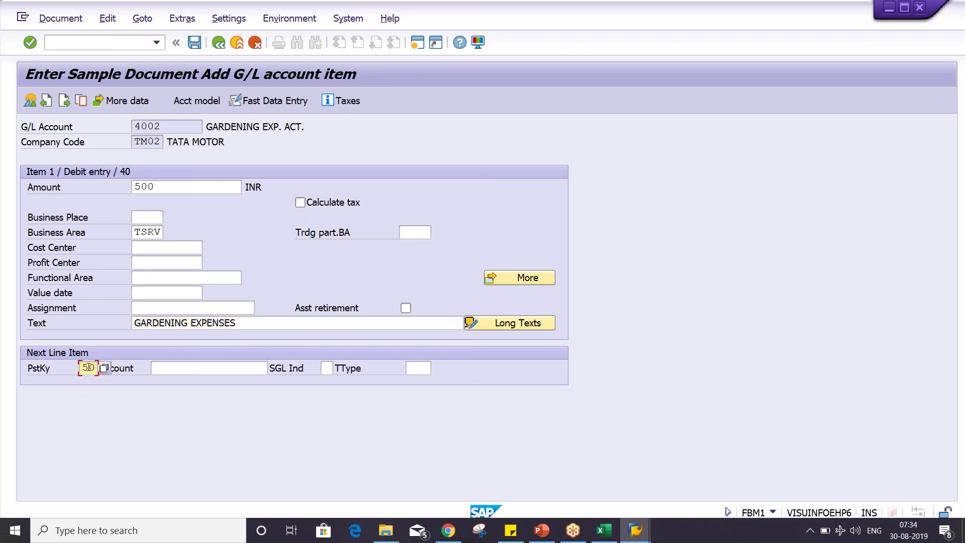
key("Tab")
type("10")
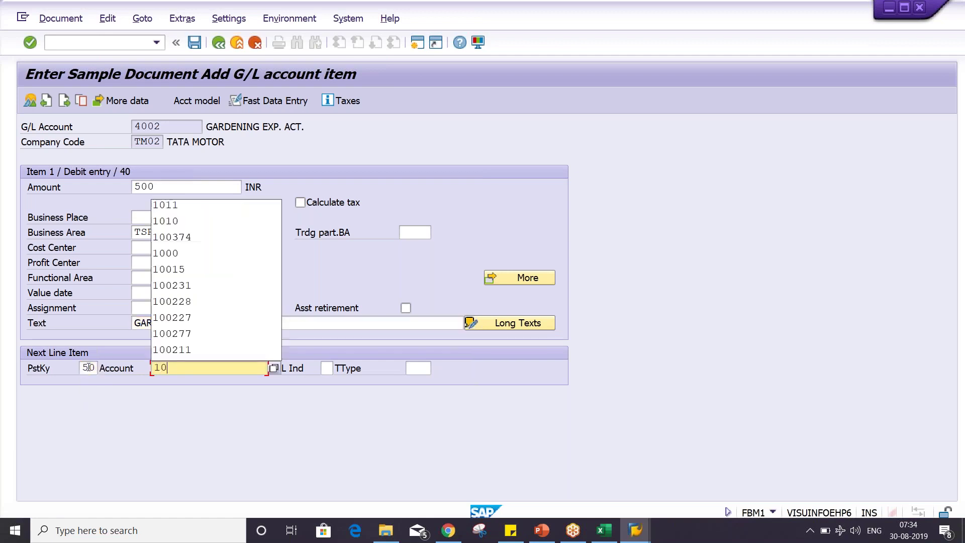
type("00")
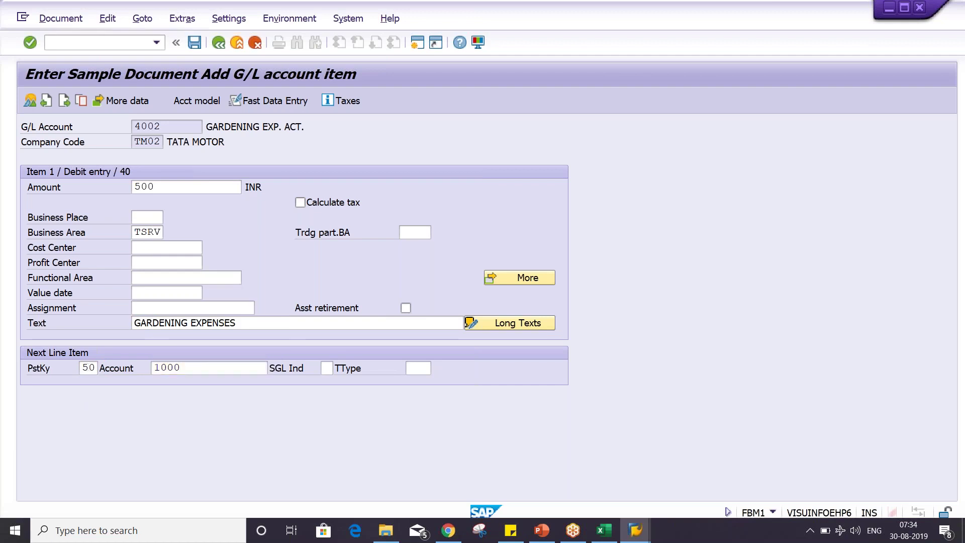
key("Return")
Step: Fill in the bank credit item with amount 500, text GARDENING EXPENSES and business area TSRV
left_click(141, 190)
left_click(155, 198)
left_click(172, 310)
left_click(161, 320)
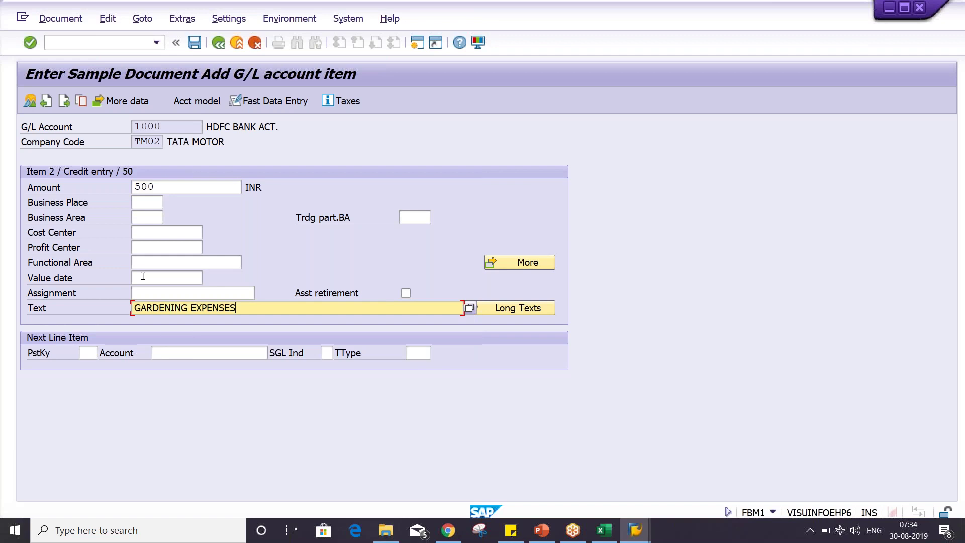
left_click(141, 217)
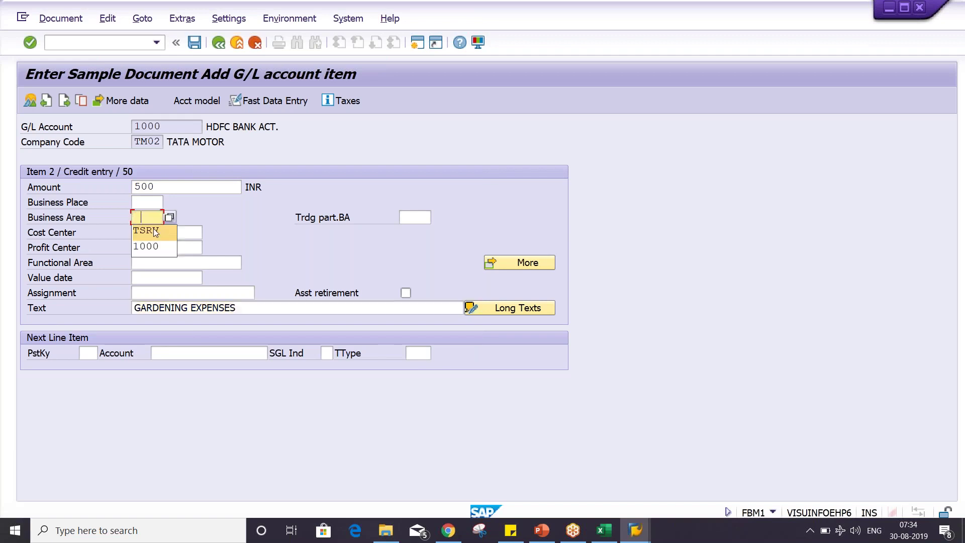
left_click(156, 233)
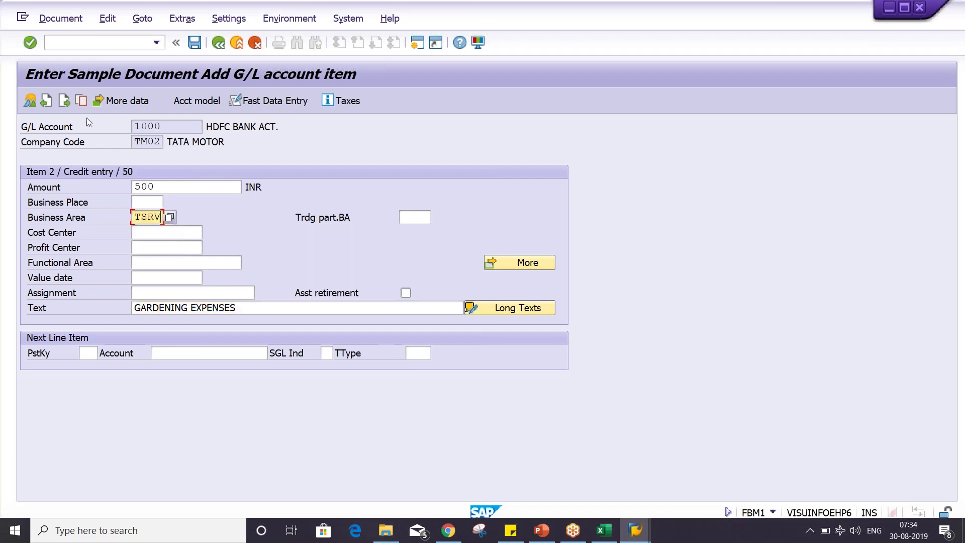
Step: Post the sample document and set the document type to SA in the new header
left_click(67, 22)
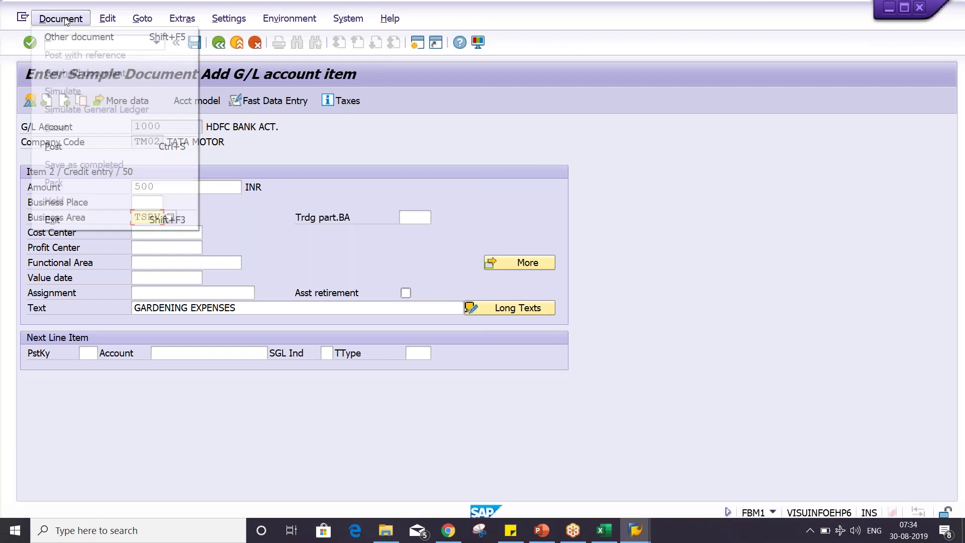
left_click(70, 146)
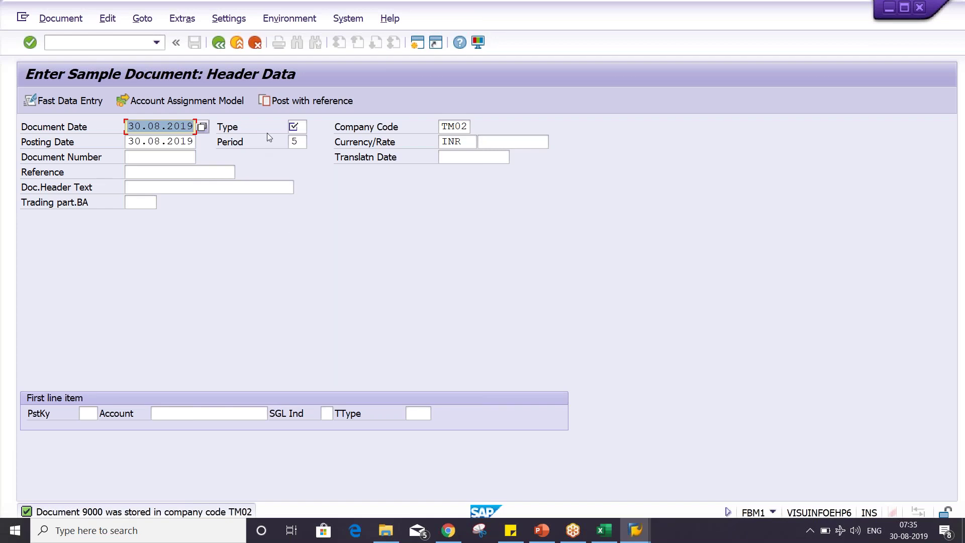
left_click(294, 128)
type("SA")
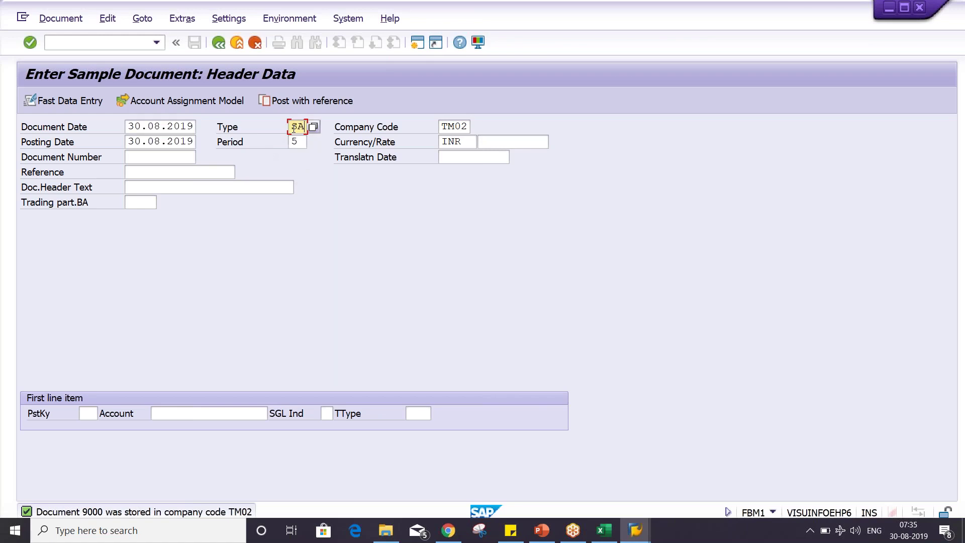
Step: Switch to the number range maintenance session and open the document types with transaction OBA7
left_click(643, 530)
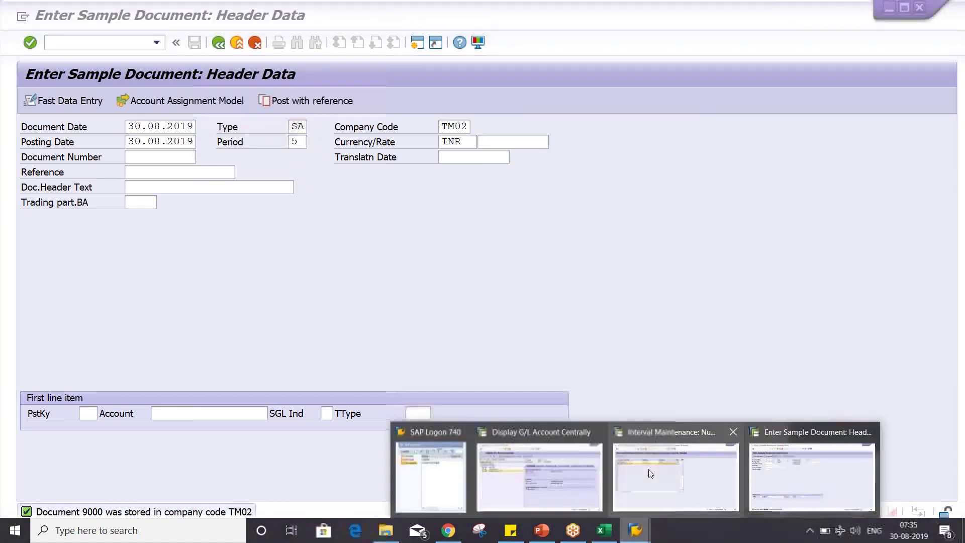
left_click(649, 468)
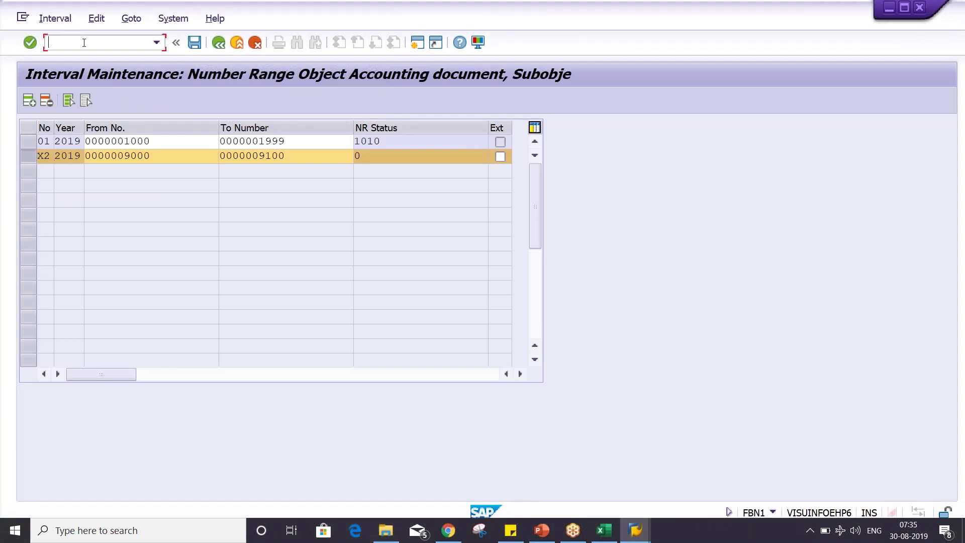
type("/NOBA7")
key("Return")
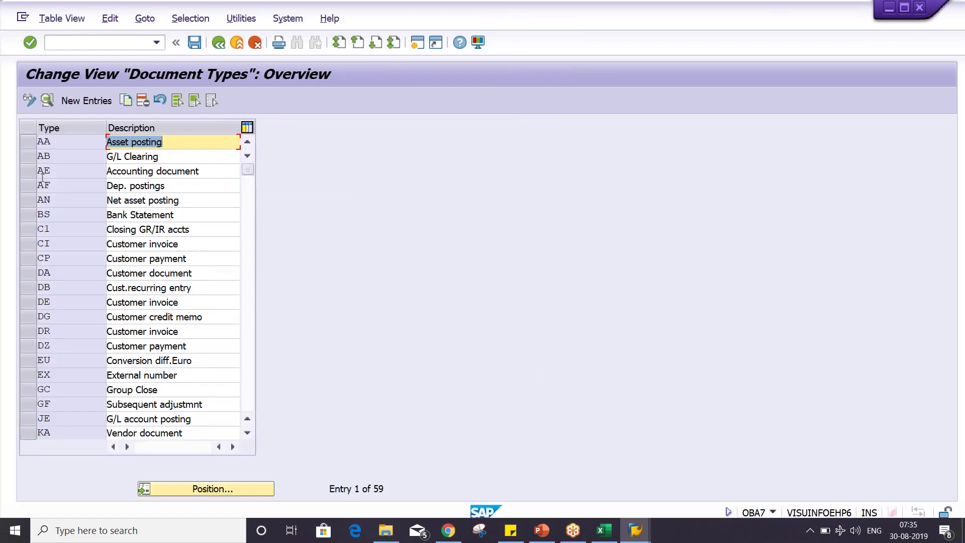
Step: Locate document type SA in the overview and open its details
left_click(210, 490)
type("SA")
key("Return")
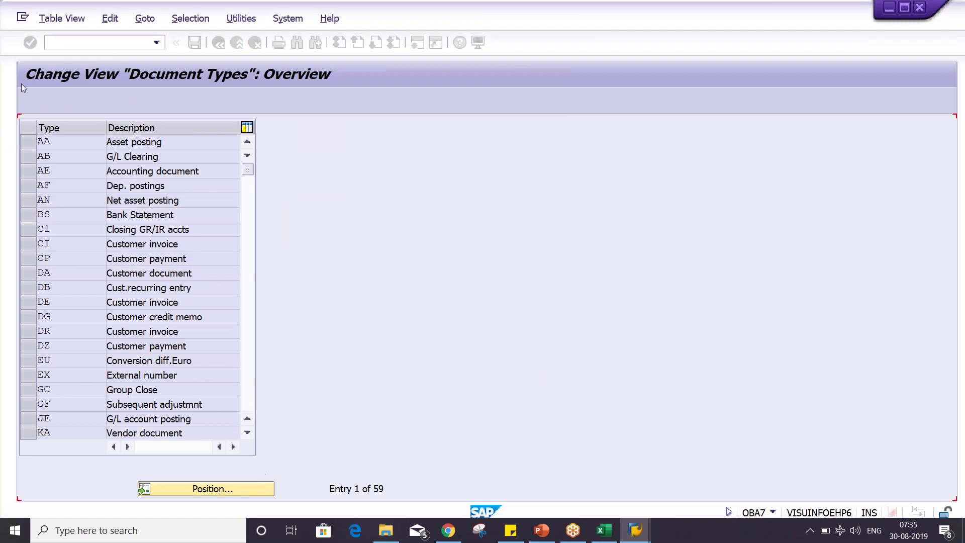
double_click(74, 143)
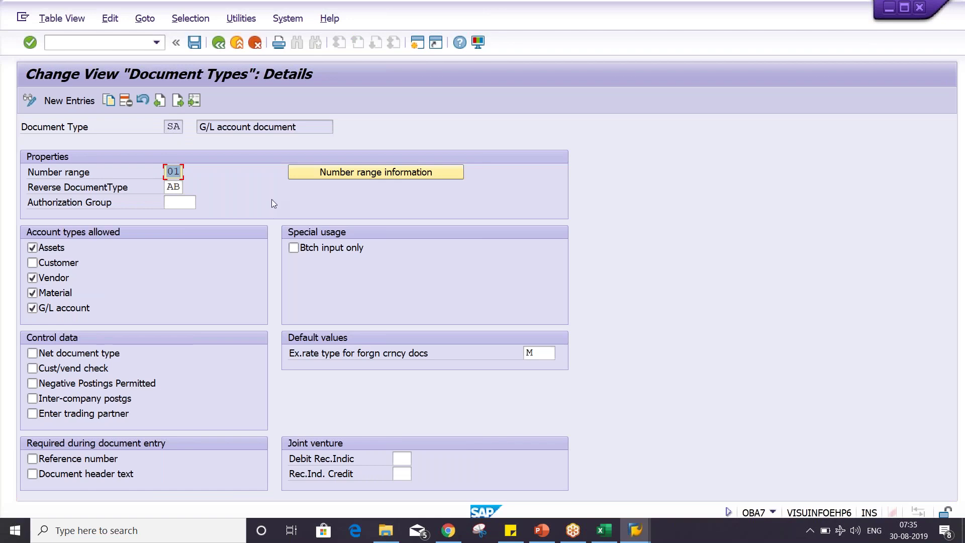
Step: Open the number range information for document type SA and call up the editable intervals for company code TM02
left_click(295, 173)
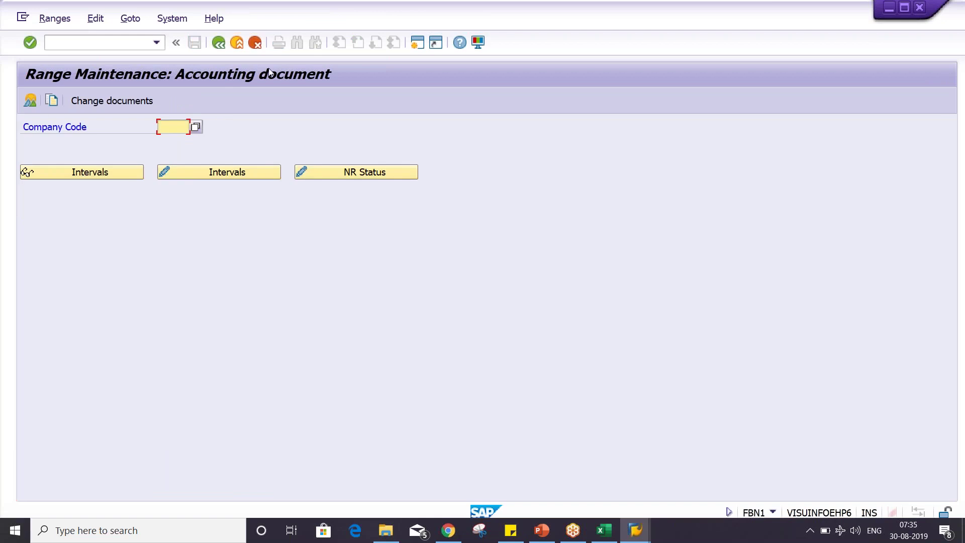
left_click(173, 126)
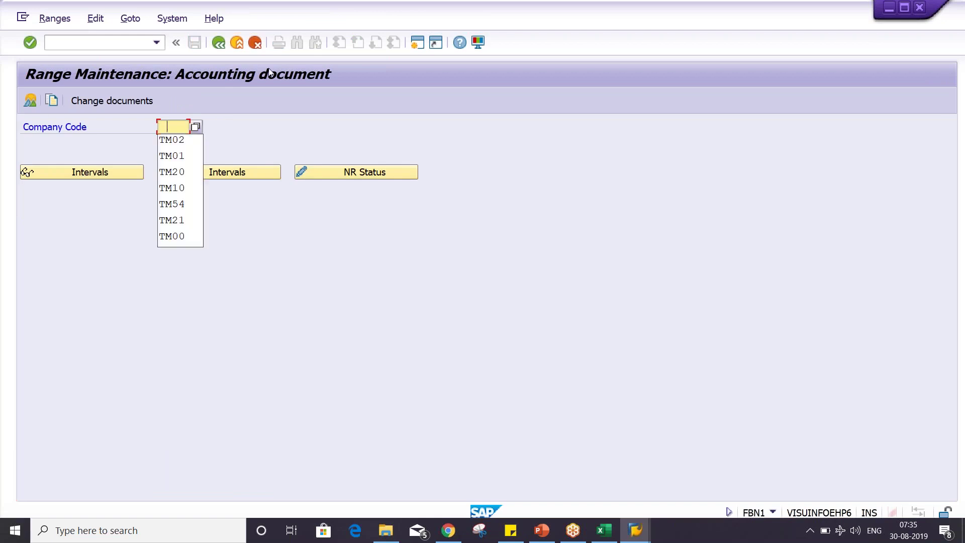
left_click(174, 138)
left_click(260, 172)
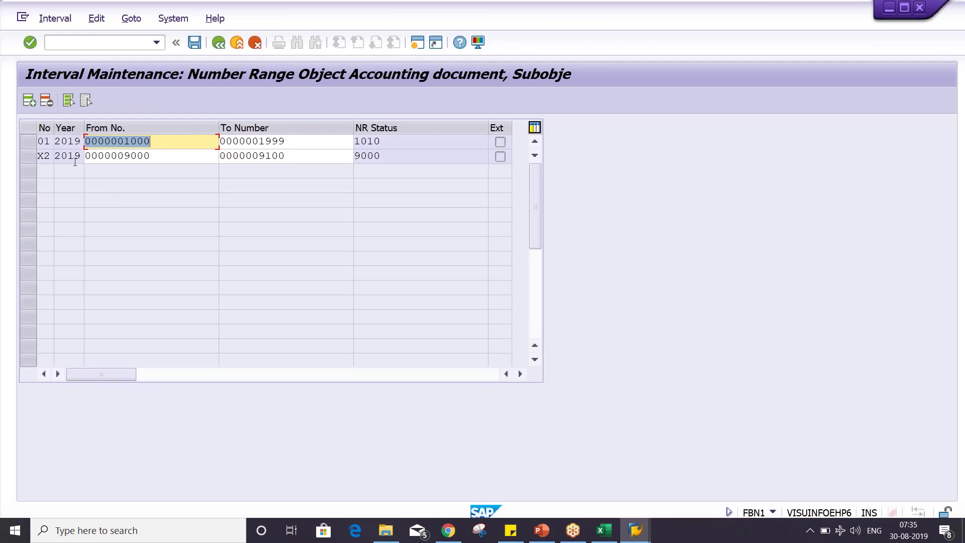
Step: Compare the from number, to number and NR status of number ranges 01 and X2
left_click(157, 142)
left_click_drag(288, 141, 252, 142)
left_click_drag(402, 142, 338, 147)
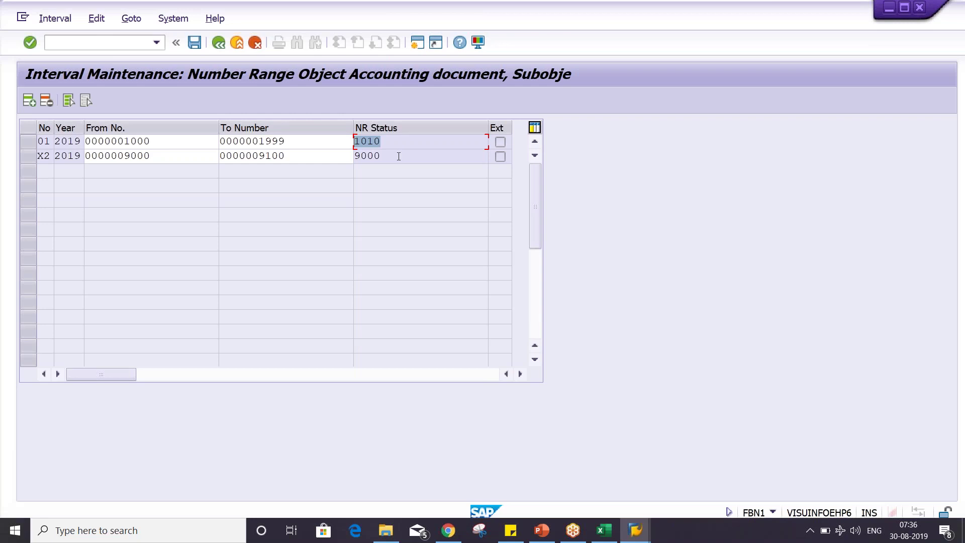
left_click(178, 153)
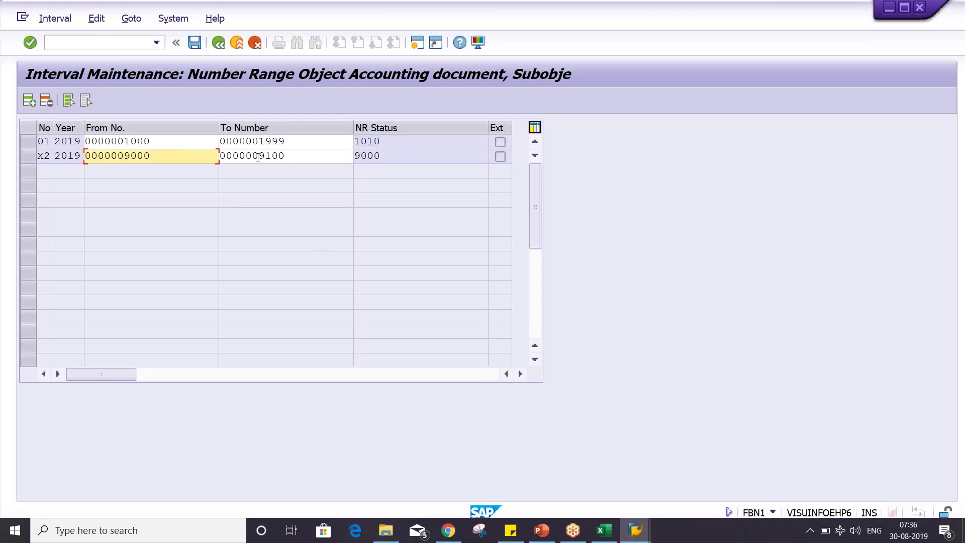
left_click_drag(397, 156, 352, 151)
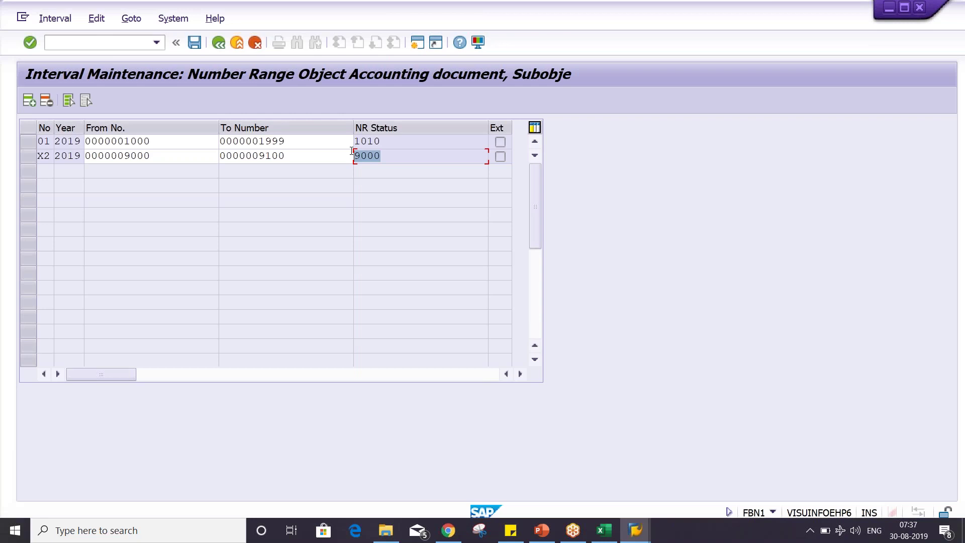
Step: Read the SAP Library page in Chrome on number interval X2 and the sample document answer slide in PowerPoint
left_click(28, 158)
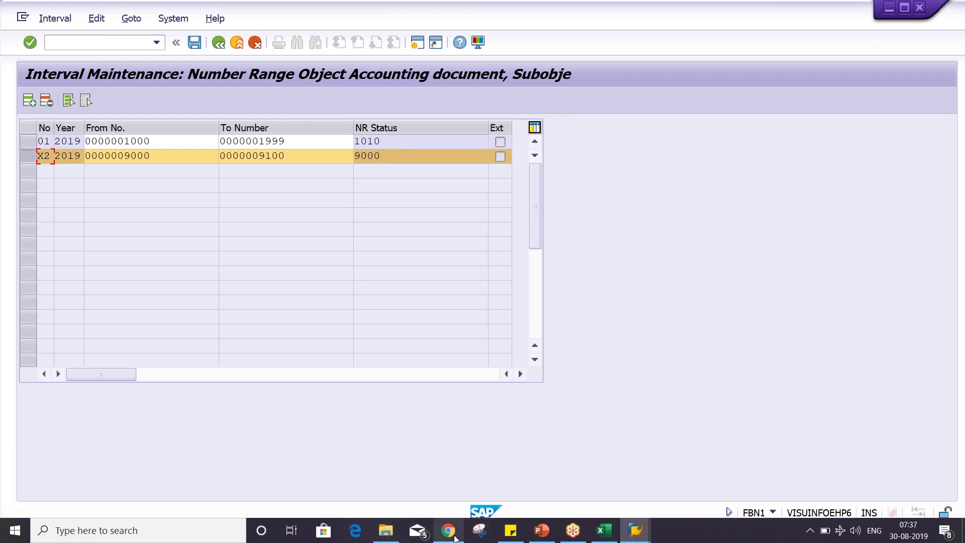
mouse_move(454, 538)
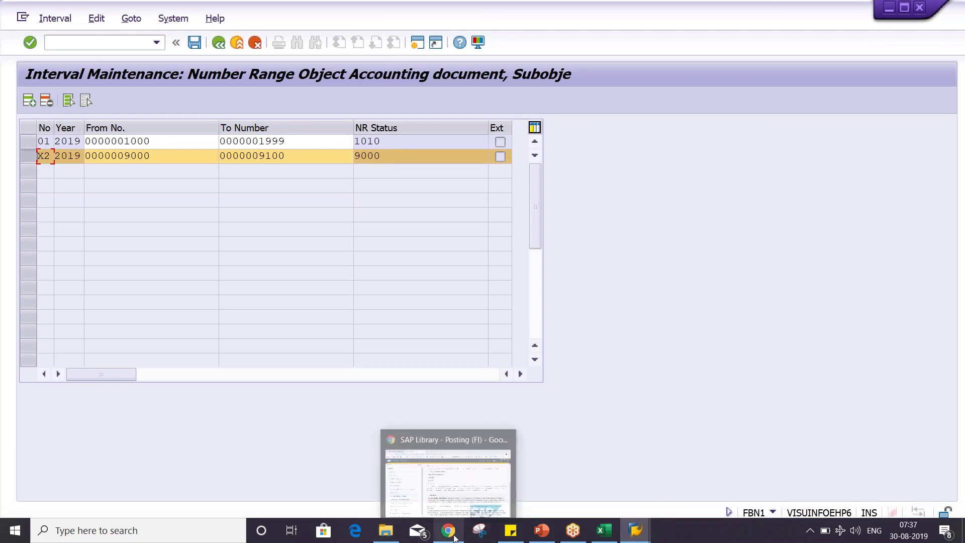
left_click(452, 485)
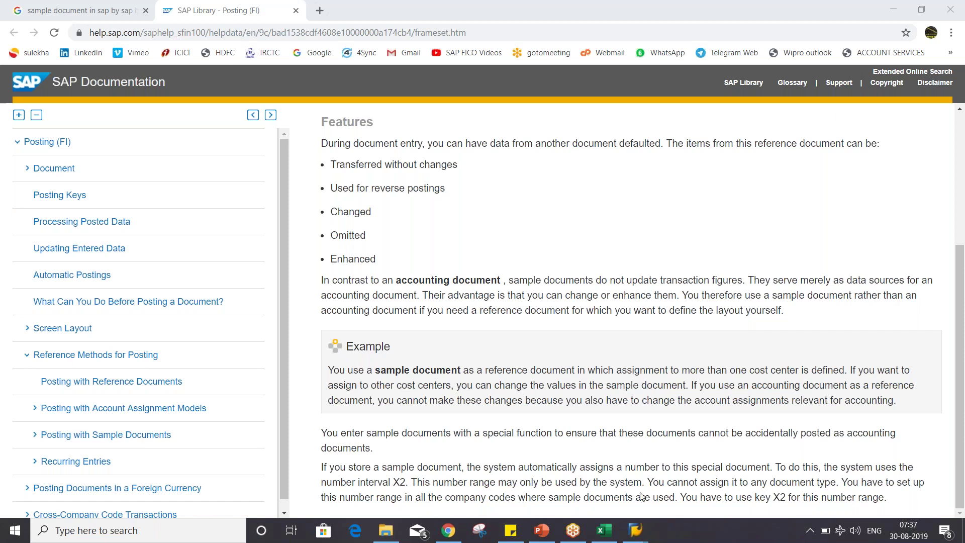
left_click(541, 534)
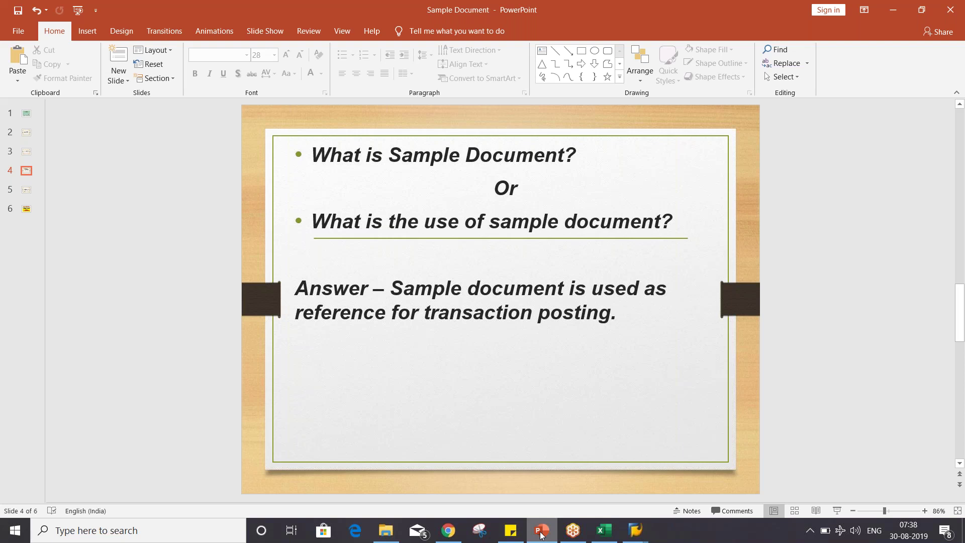
Step: Switch to the SAP sample document session and run FBL3N for the open items of G/L account 4002 in company code TM02
left_click(641, 532)
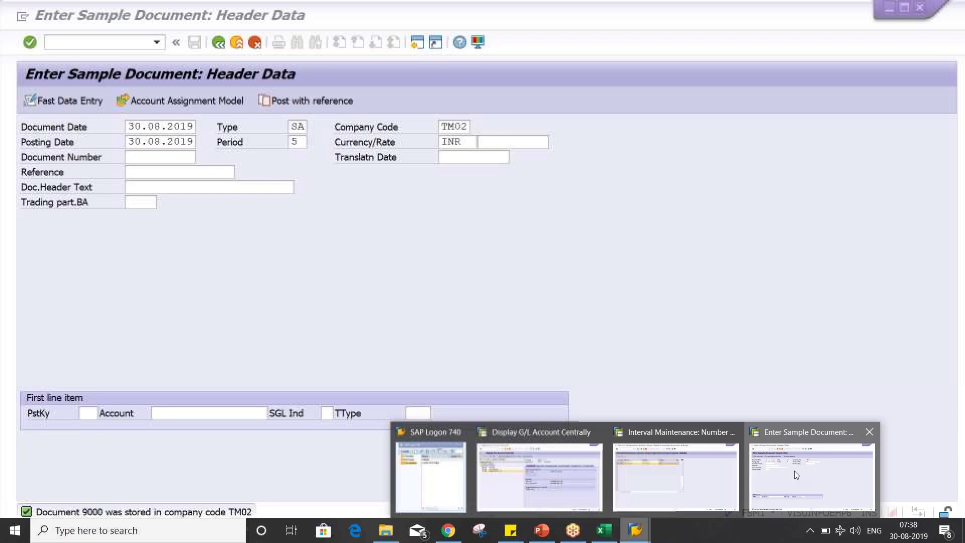
left_click(794, 470)
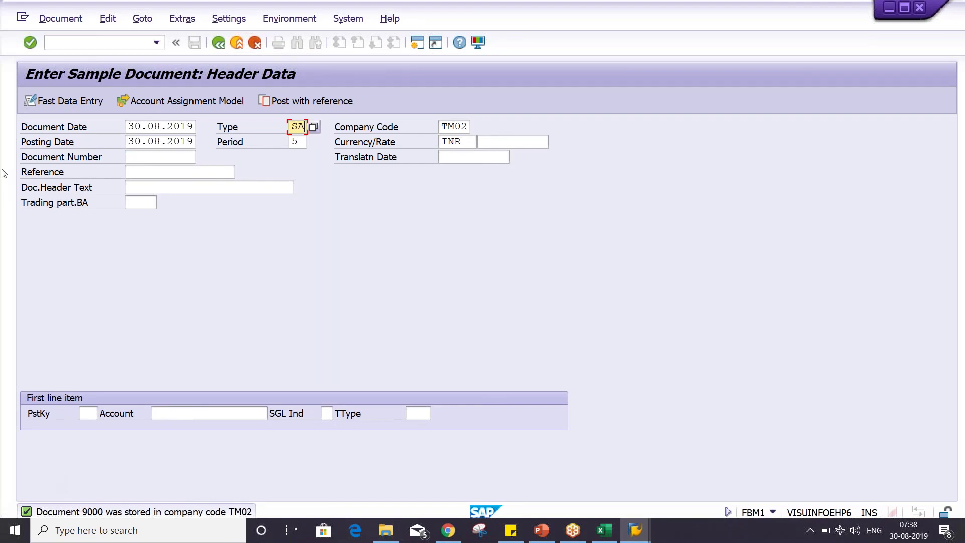
left_click(97, 44)
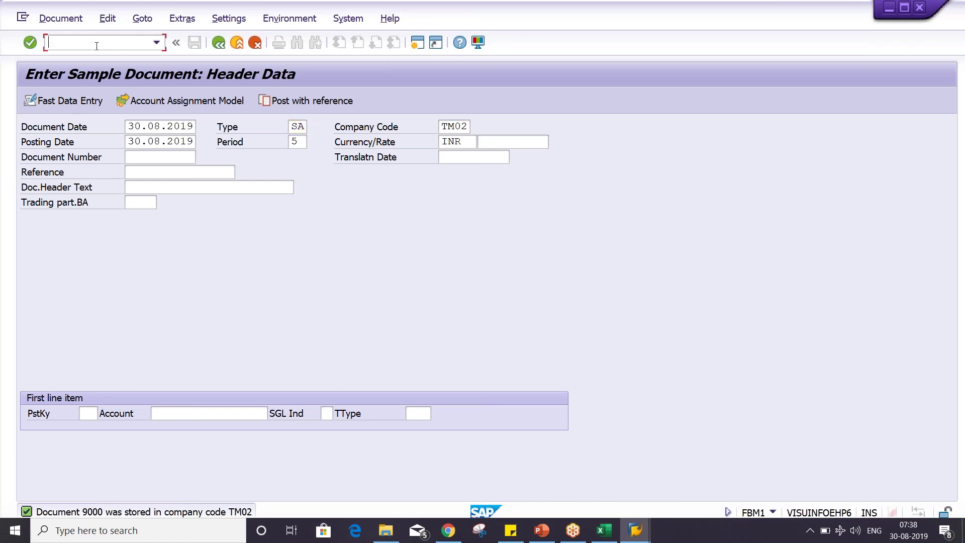
type("FBL3N")
key("Home")
type("/n")
key("Return")
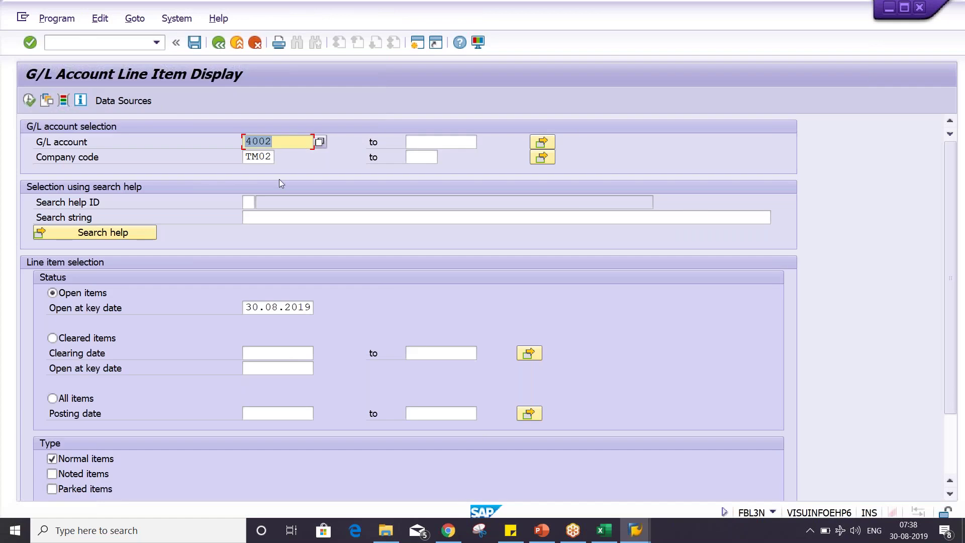
left_click(280, 142)
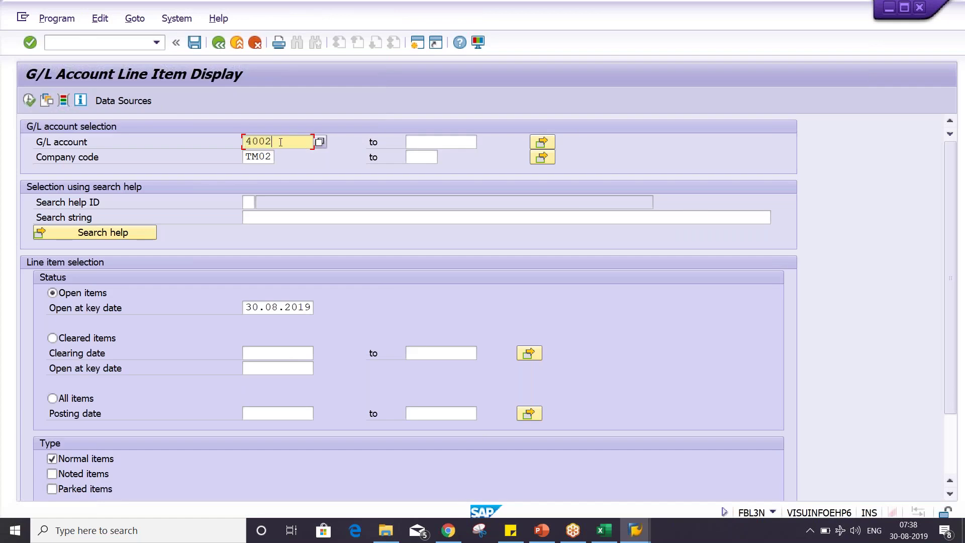
left_click(29, 100)
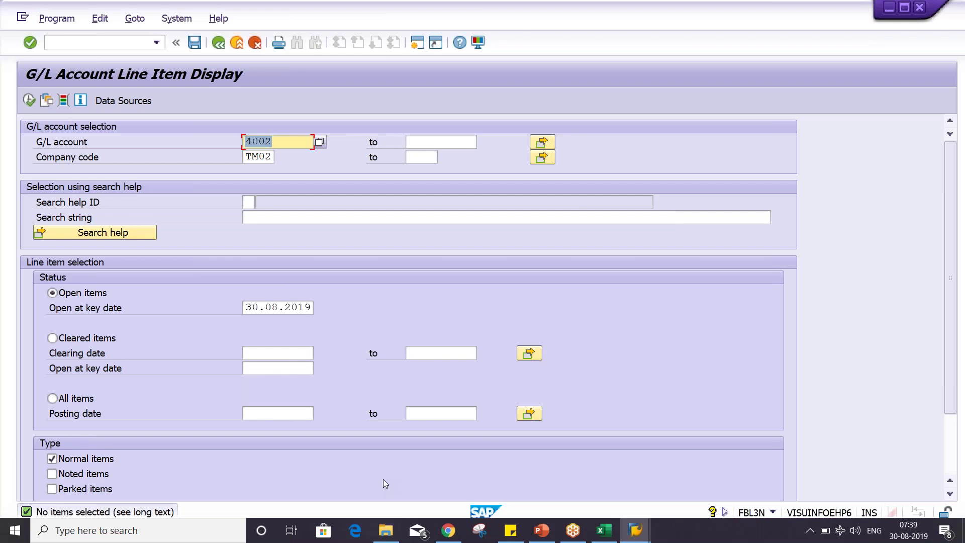
Step: Switch to Excel and review the gardening expense debit and bank credit entry with its amounts on Sheet3
left_click(603, 530)
left_click(291, 167)
left_click(292, 179)
left_click_drag(239, 168, 291, 169)
left_click(292, 171)
left_click(296, 189)
left_click(287, 180)
left_click(256, 179)
left_click(248, 166)
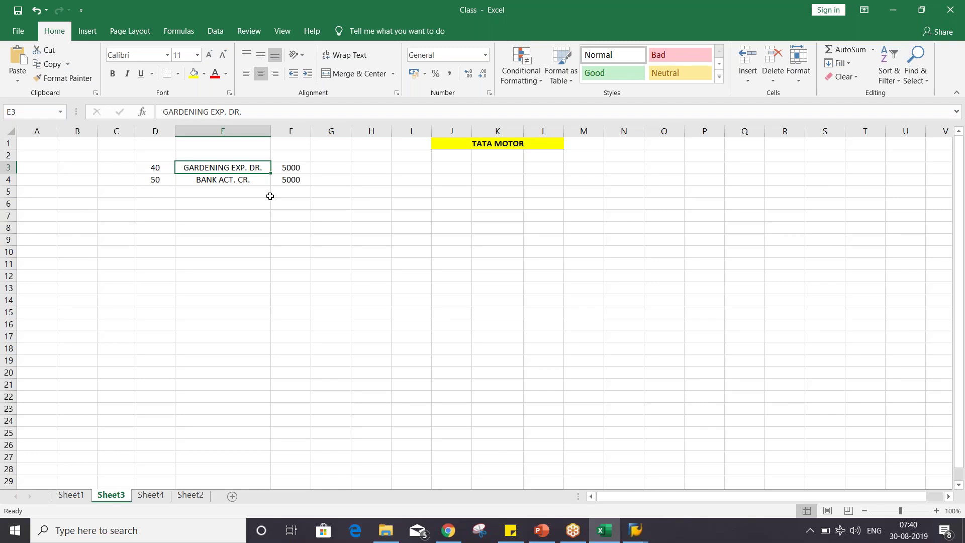
left_click(241, 180)
left_click(234, 169)
left_click(244, 179)
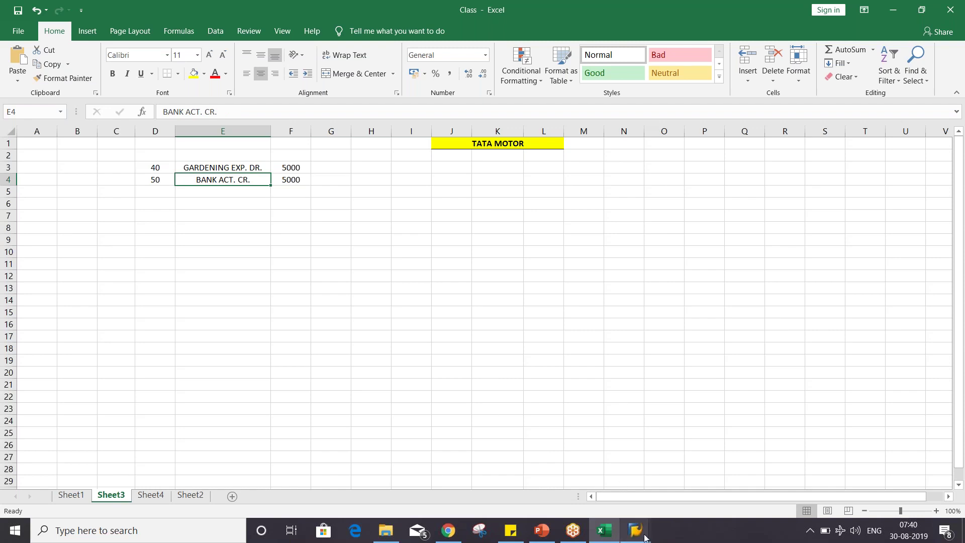
Step: Return to the SAP line item display and start G/L document entry with FB50 in a new session
mouse_move(645, 538)
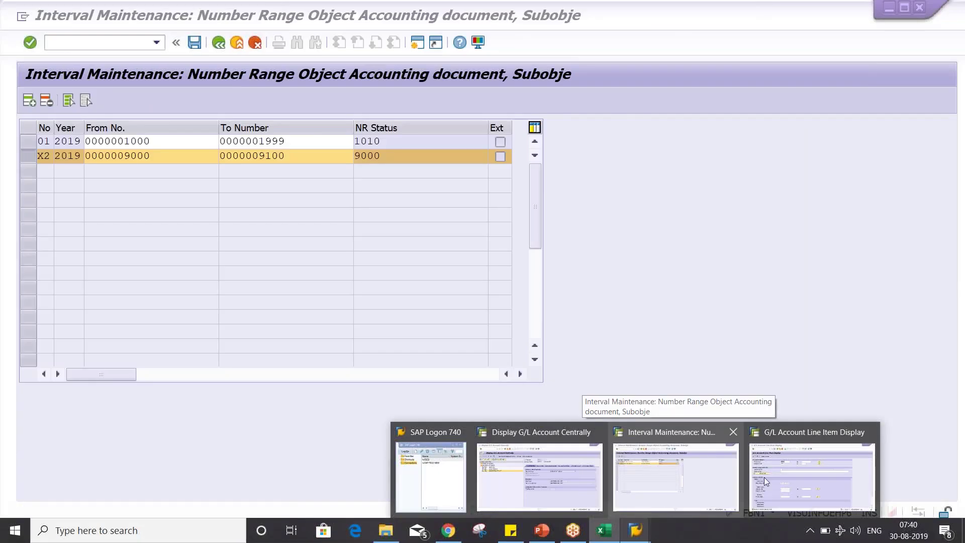
left_click(764, 477)
left_click(418, 43)
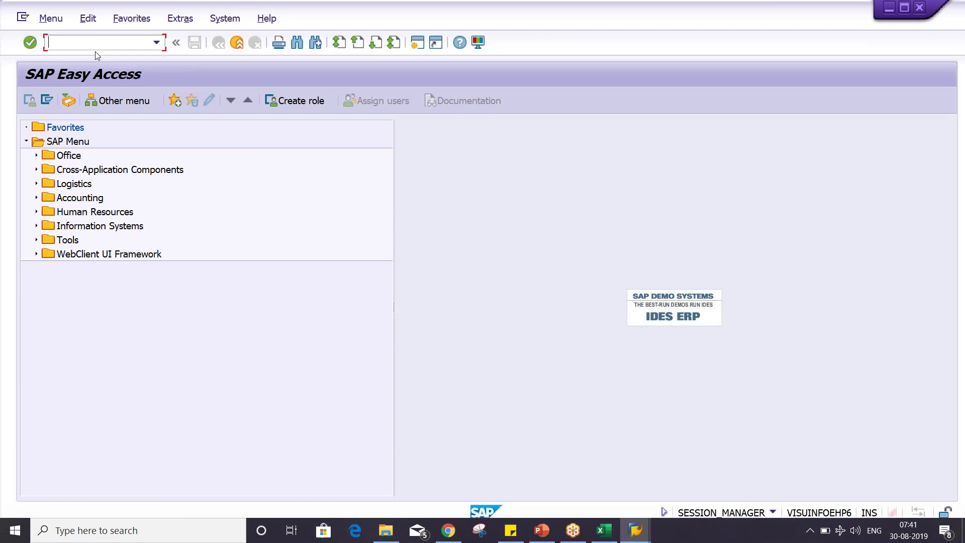
type("FB50")
key("Return")
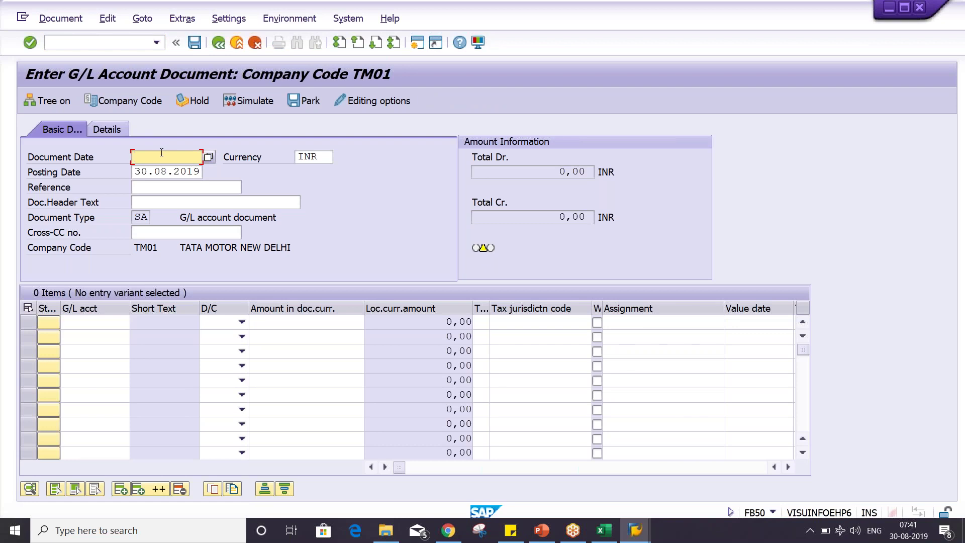
Step: Start posting with reference to document 9000 of company code TM02 and fiscal year 2019, without any flow control option
left_click(60, 18)
left_click(108, 18)
left_click(142, 18)
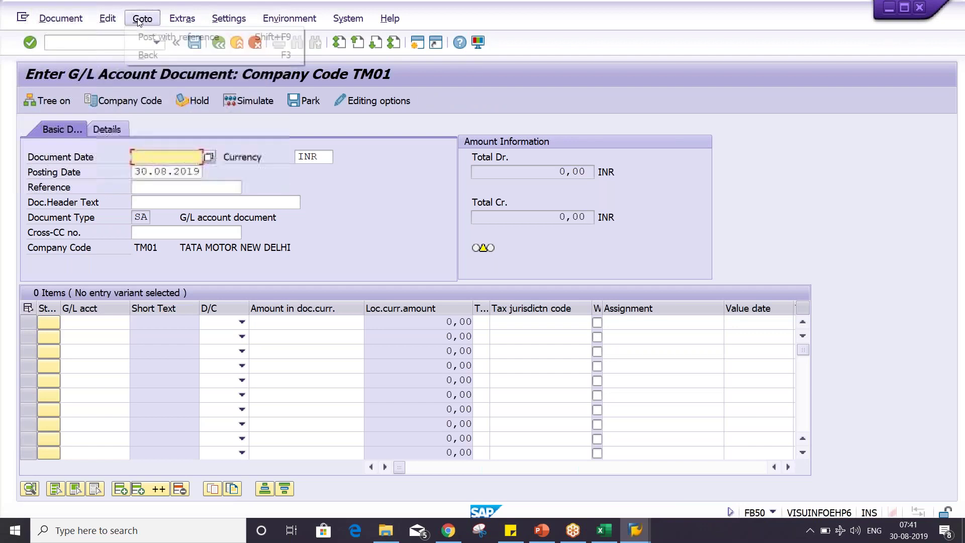
left_click(156, 38)
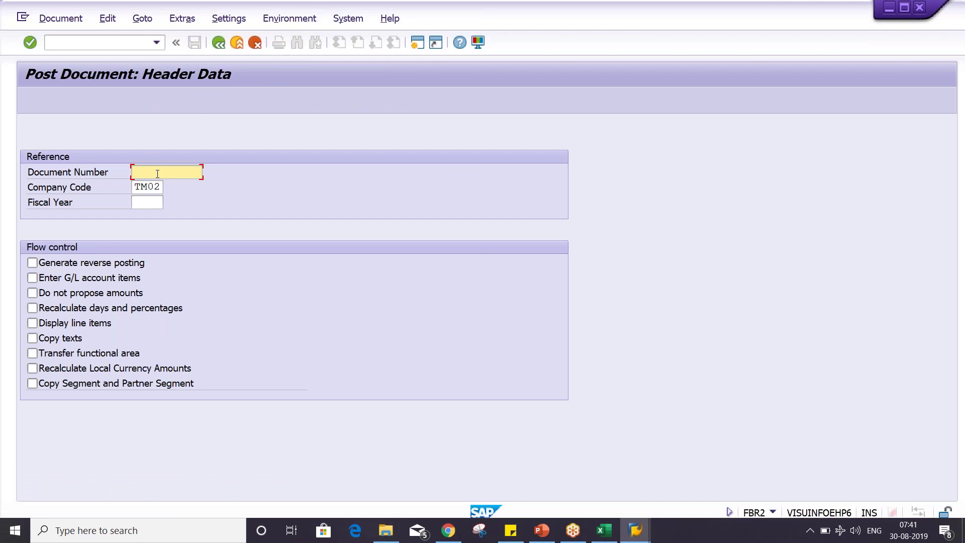
type("9000")
left_click(145, 198)
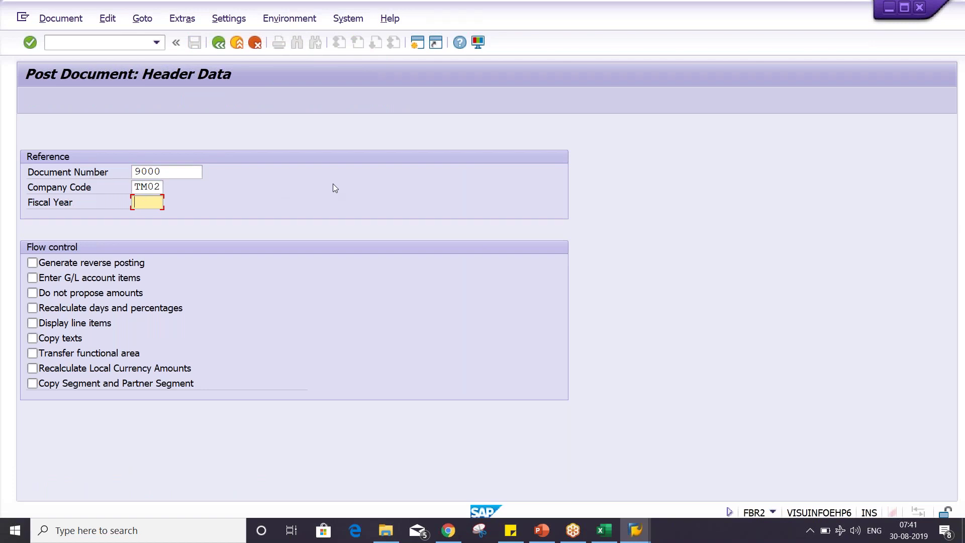
type("2019")
key("Return")
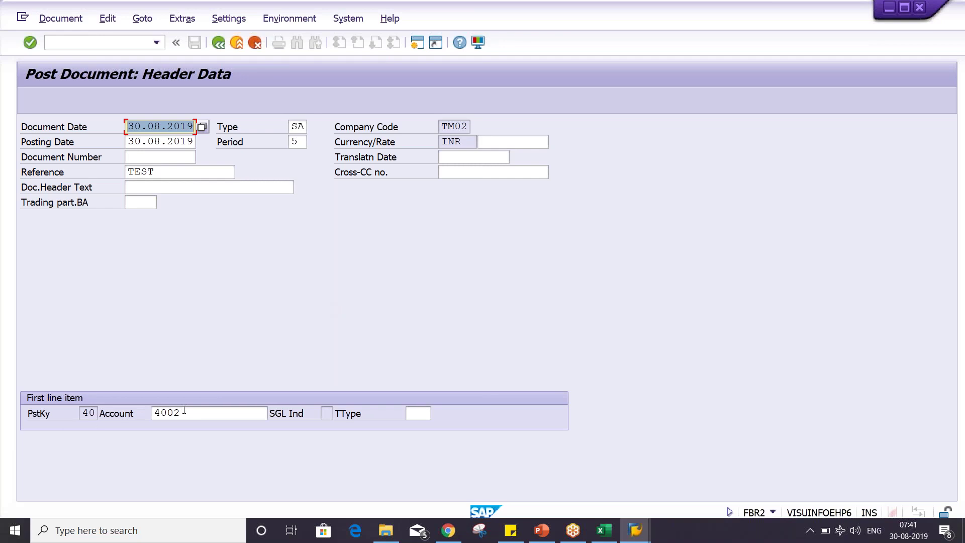
Step: Check the proposed amounts of the gardening expense and HDFC bank items, and abandon this posting by restarting FB50
key("Return")
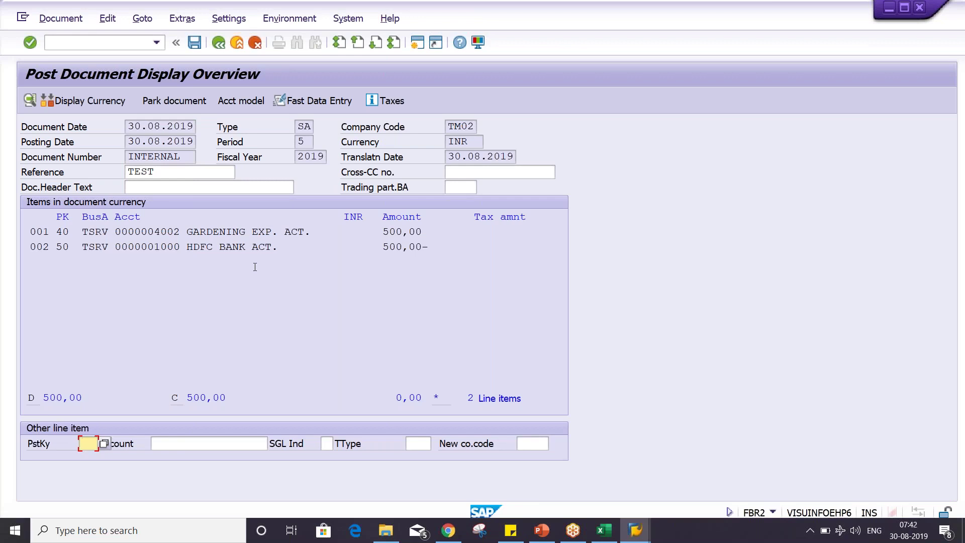
left_click_drag(426, 236, 383, 233)
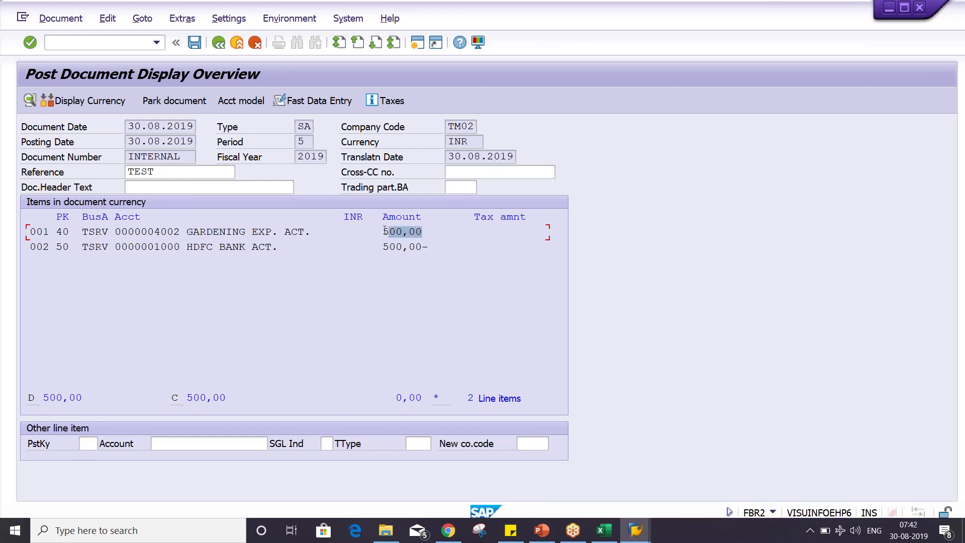
left_click_drag(438, 244, 386, 240)
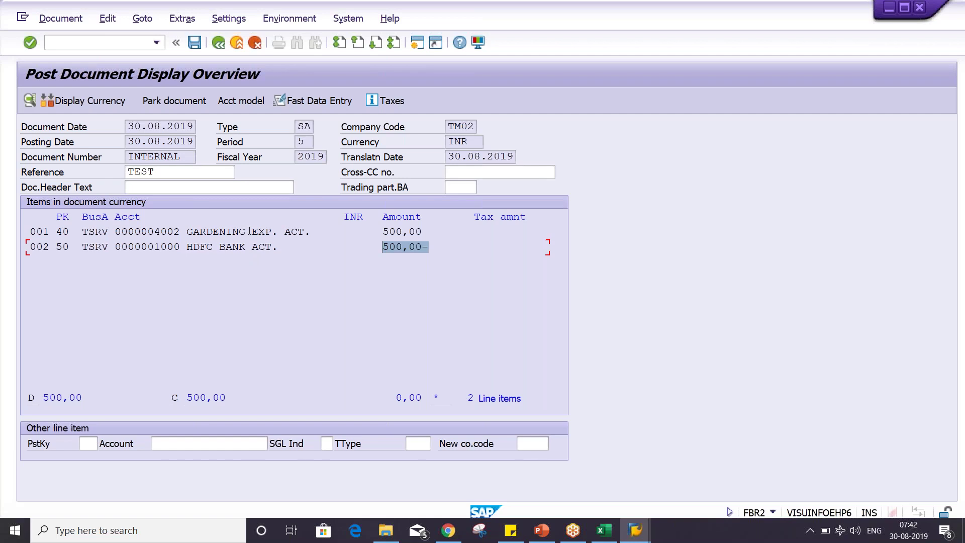
left_click(124, 37)
type("/NF")
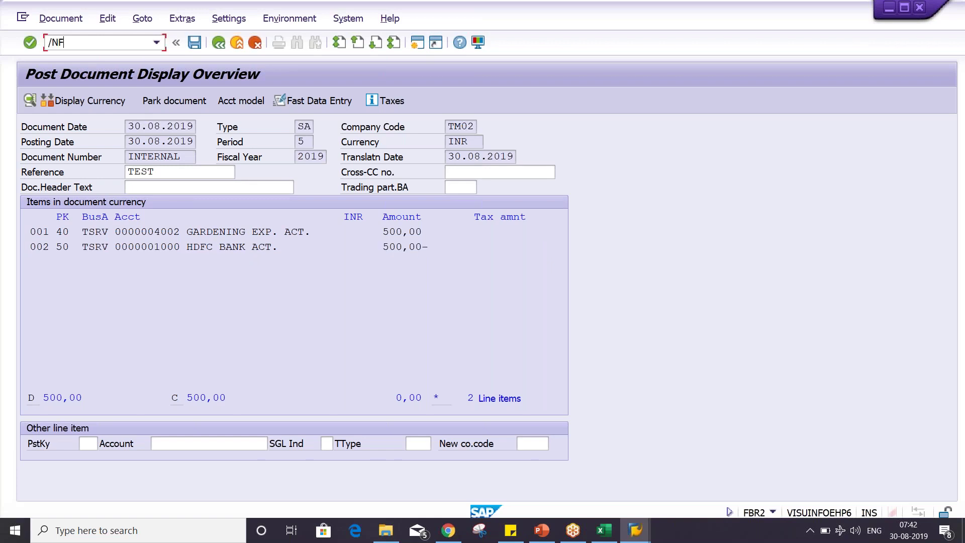
type("B03")
key("Return")
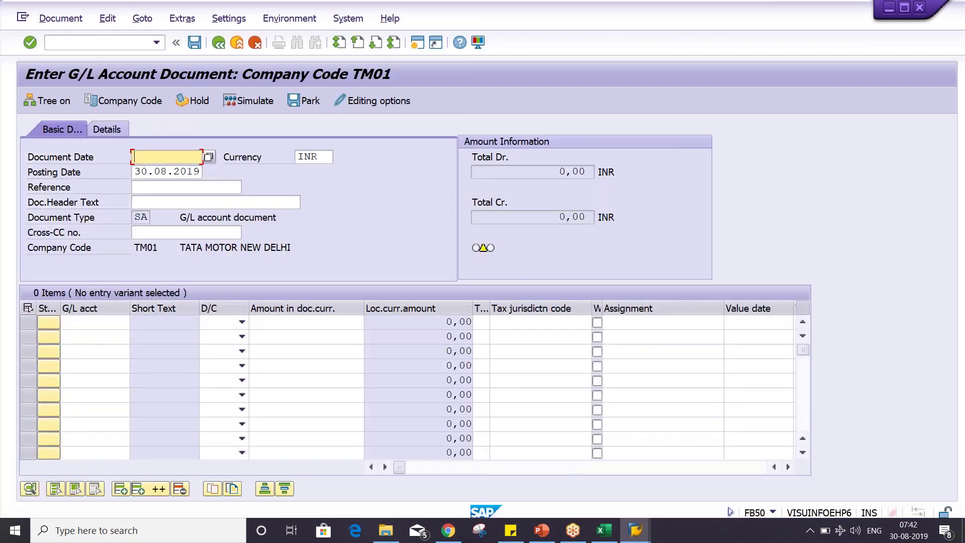
Step: Post with reference to document 9000 of company code TM02, fiscal year 2019, with the option not to propose amounts
left_click(143, 18)
left_click(157, 38)
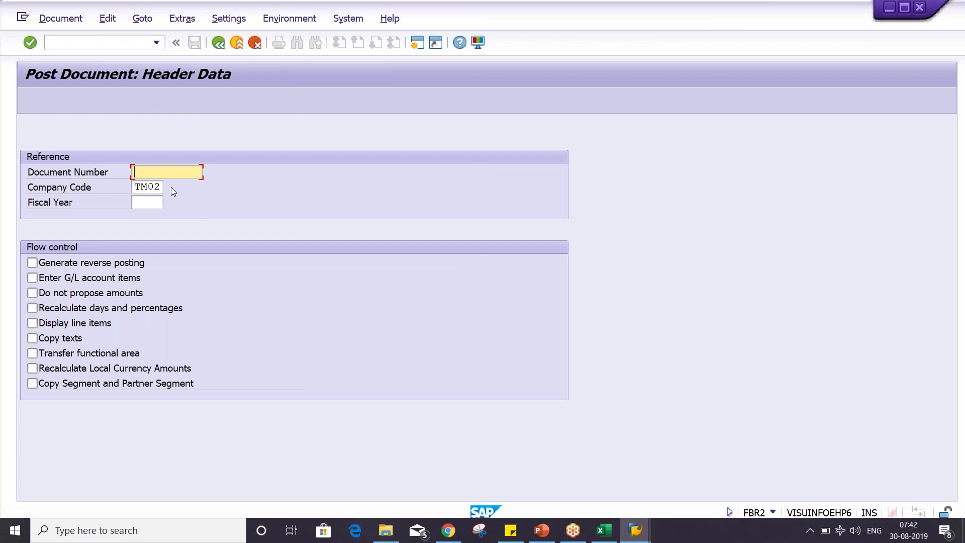
left_click(170, 177)
left_click(174, 185)
left_click(154, 201)
left_click(153, 201)
left_click_drag(190, 167, 131, 171)
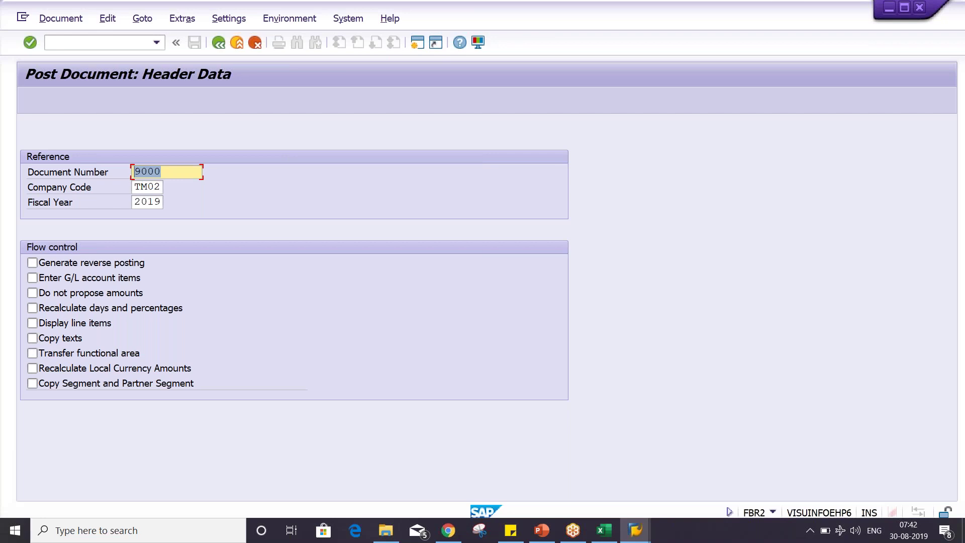
left_click(181, 177)
left_click(34, 293)
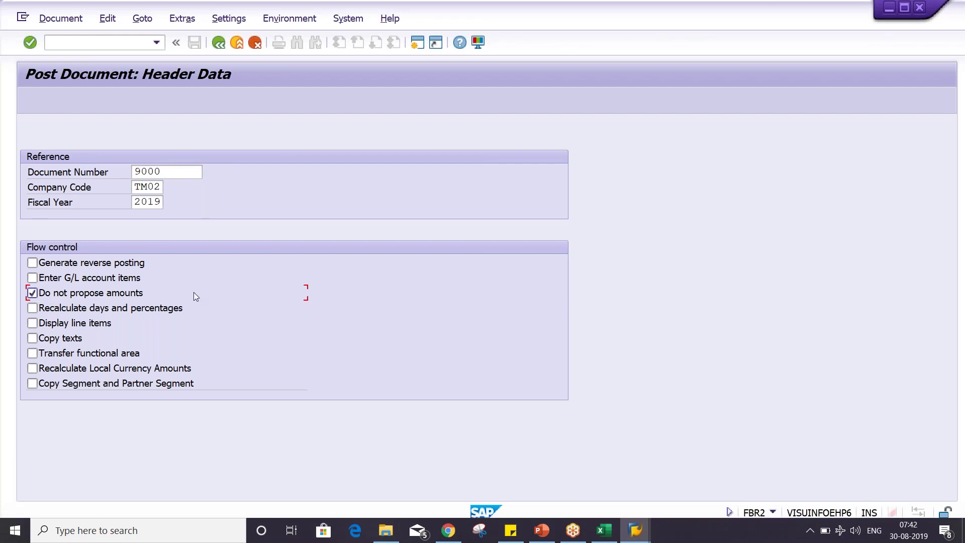
key("Return")
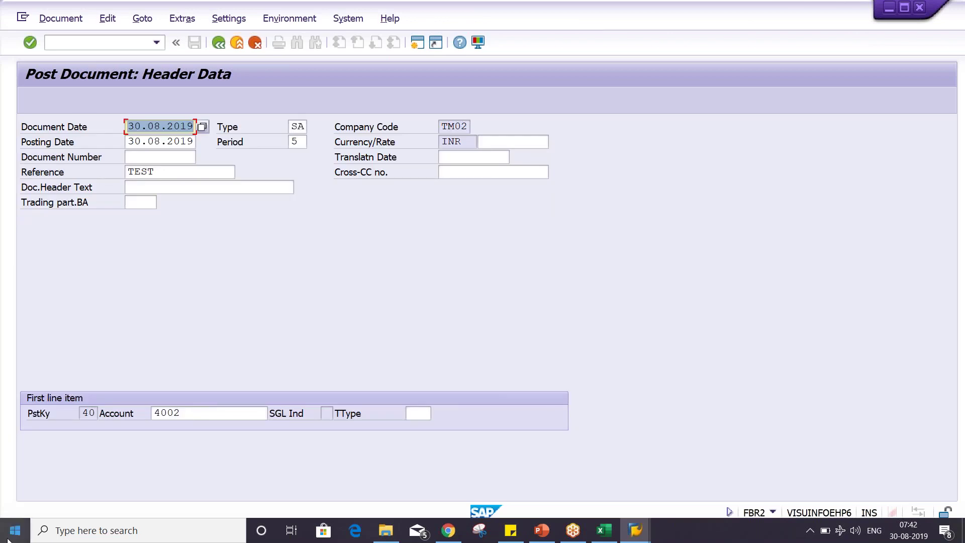
Step: Check the copied posting key, company code, currency, reference, dates and account, and proceed to the first line item
left_click(87, 412)
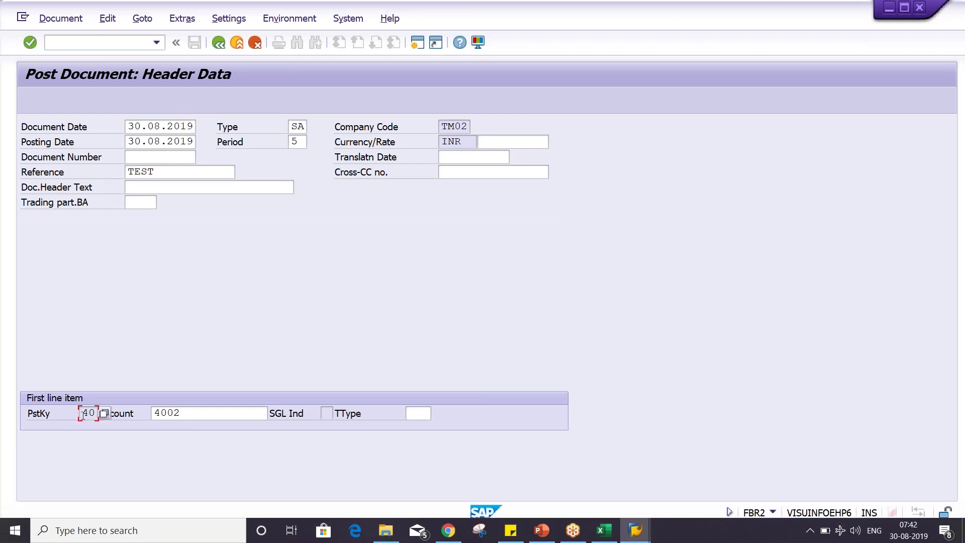
left_click(449, 126)
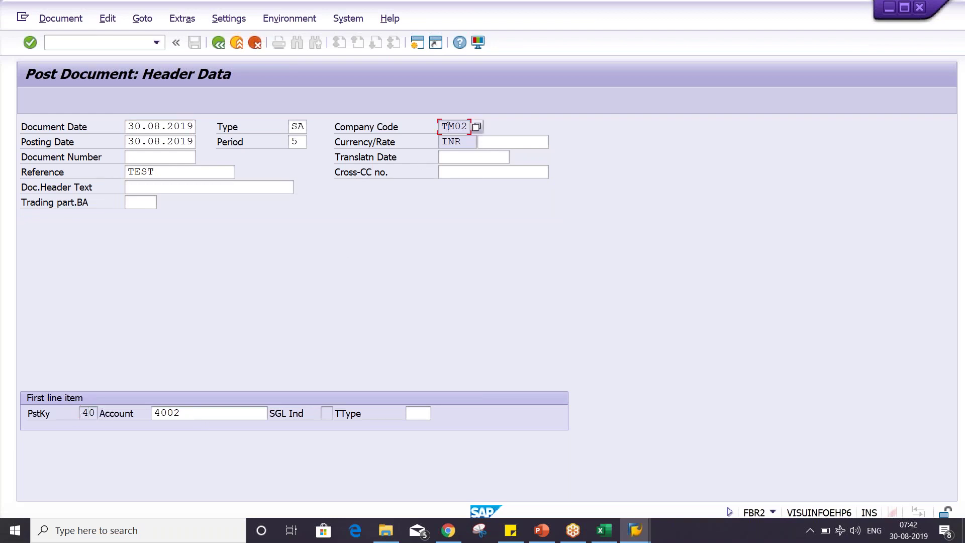
left_click(447, 141)
left_click(167, 173)
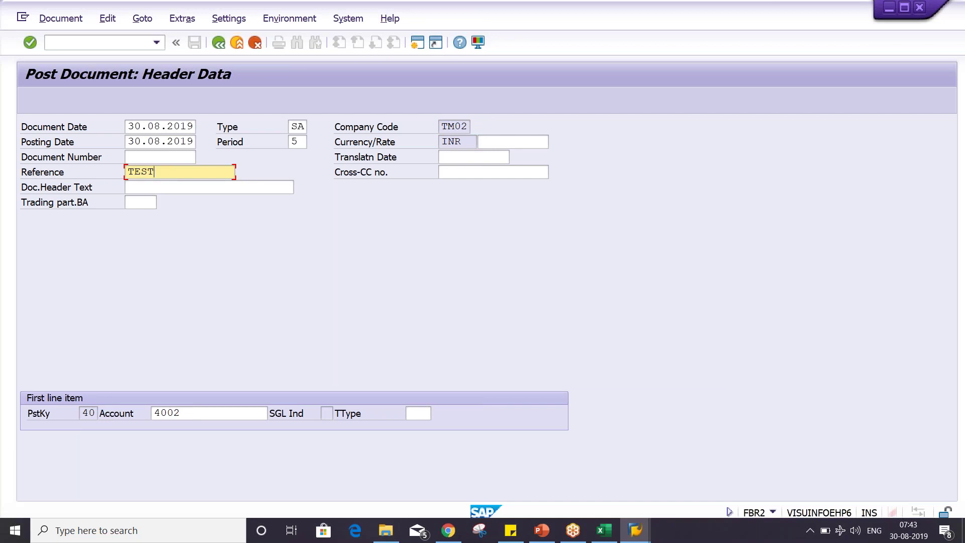
left_click(156, 126)
left_click(162, 143)
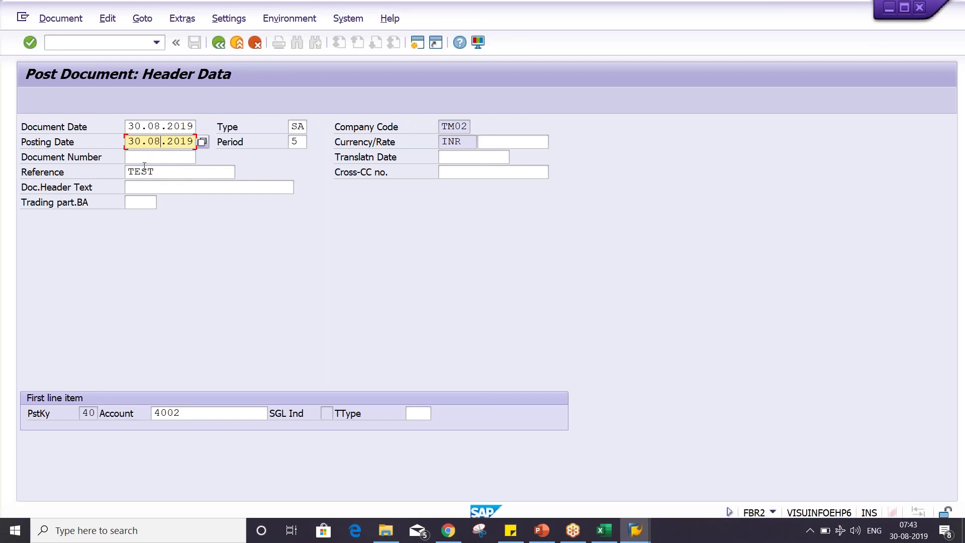
left_click(200, 412)
key("Return")
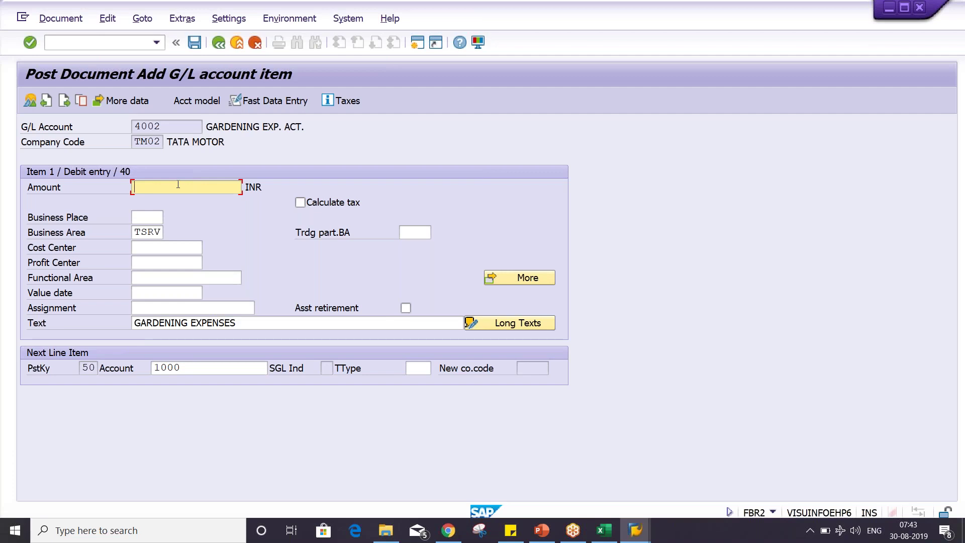
Step: Enter 5000 INR for the gardening expense debit item, check the next posting key and account, and proceed to the HDFC bank item
type("5000")
left_click(93, 372)
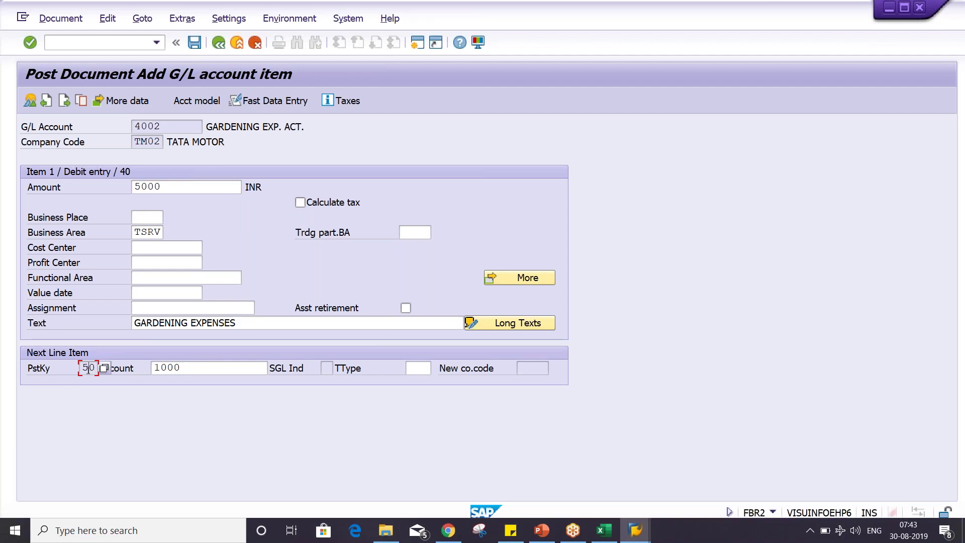
left_click(240, 372)
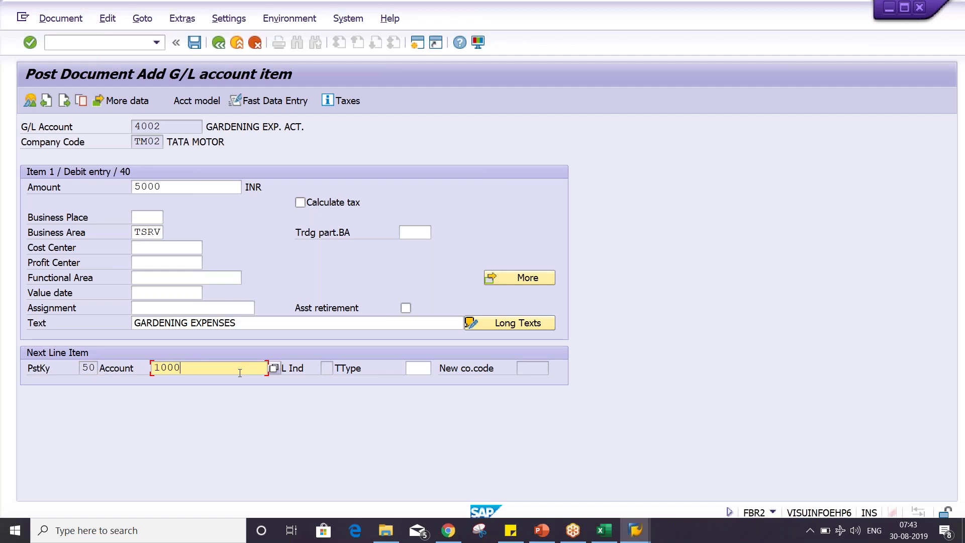
key("Return")
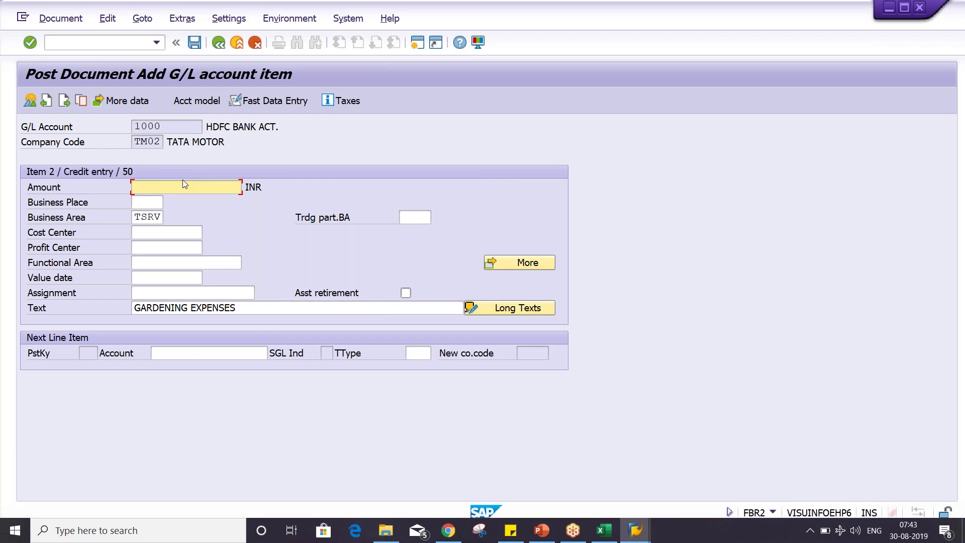
Step: Enter 5000 INR for the HDFC bank credit item, simulate the document and post it
type("5000")
left_click(61, 18)
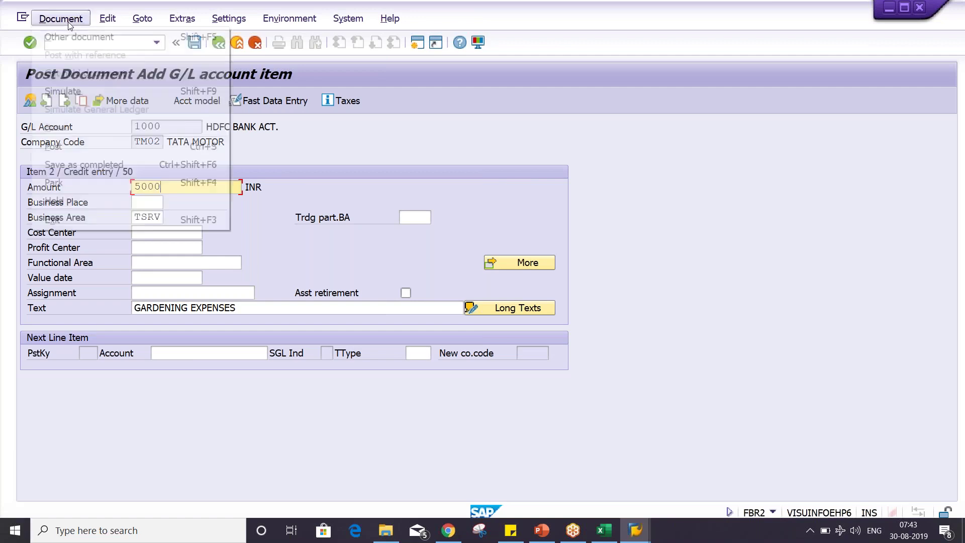
left_click(81, 94)
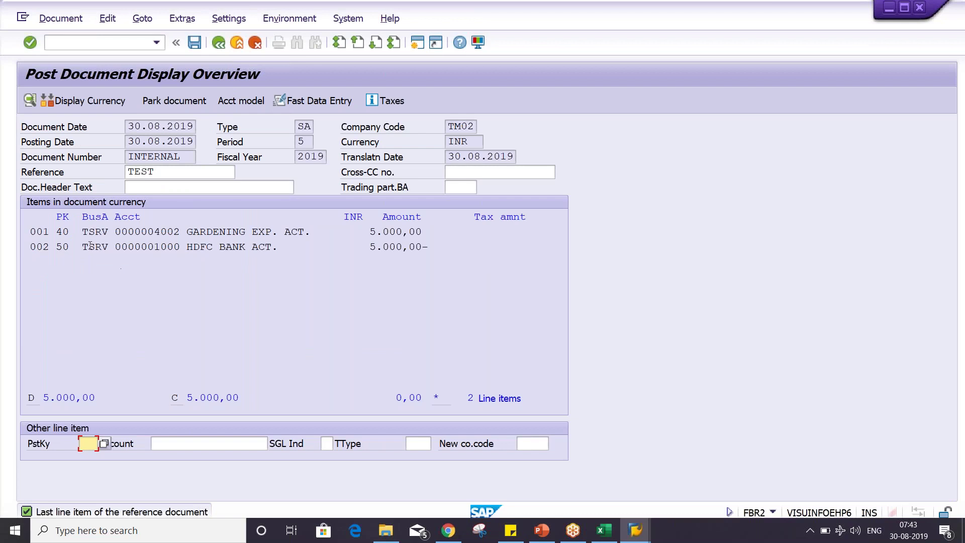
left_click(194, 43)
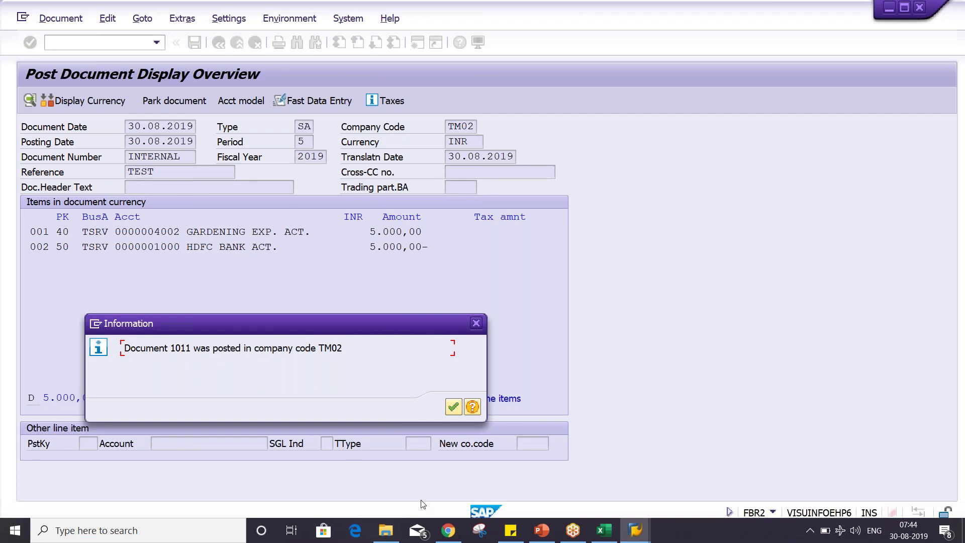
Step: Check the current number status of range 01 in the interval maintenance session, and return to close the posting message
left_click(633, 531)
left_click(623, 492)
left_click_drag(393, 142, 336, 146)
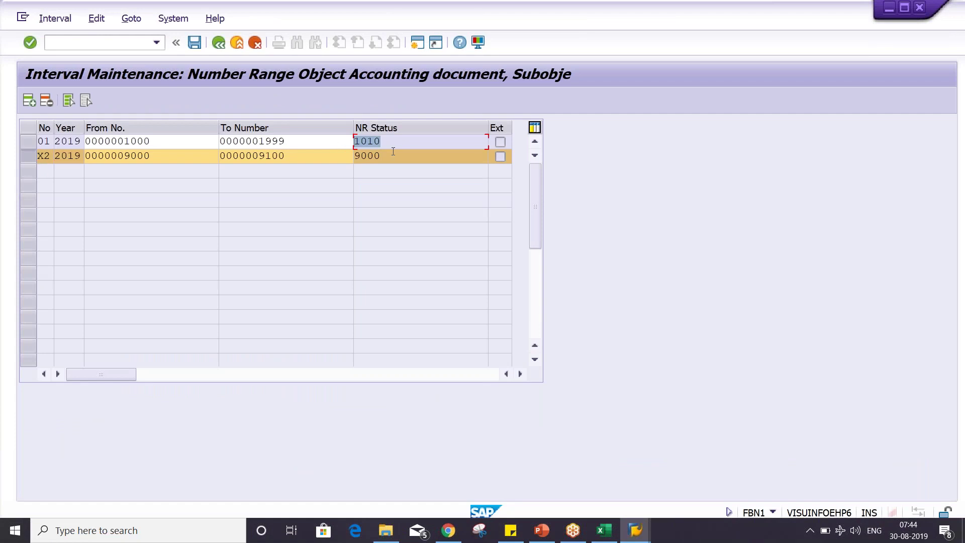
key("alt+Tab")
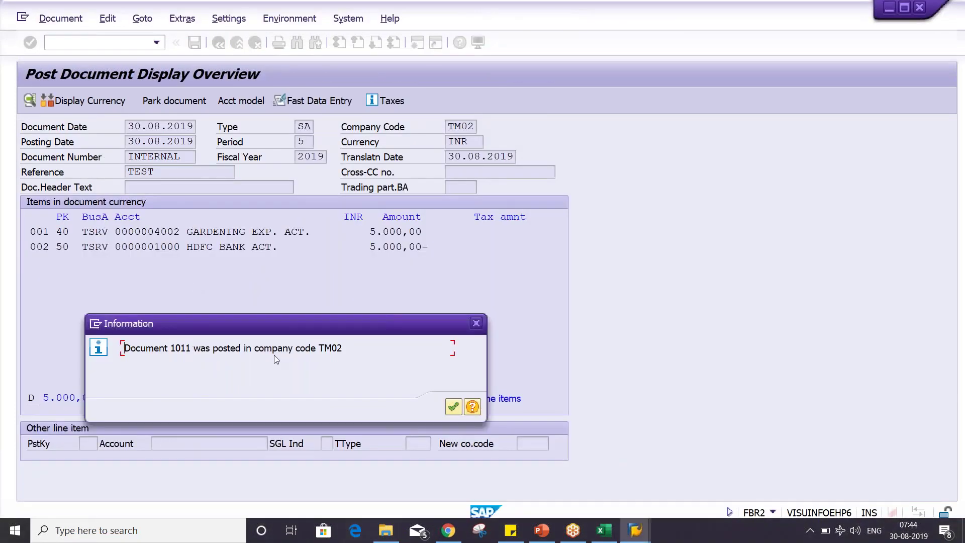
key("Return")
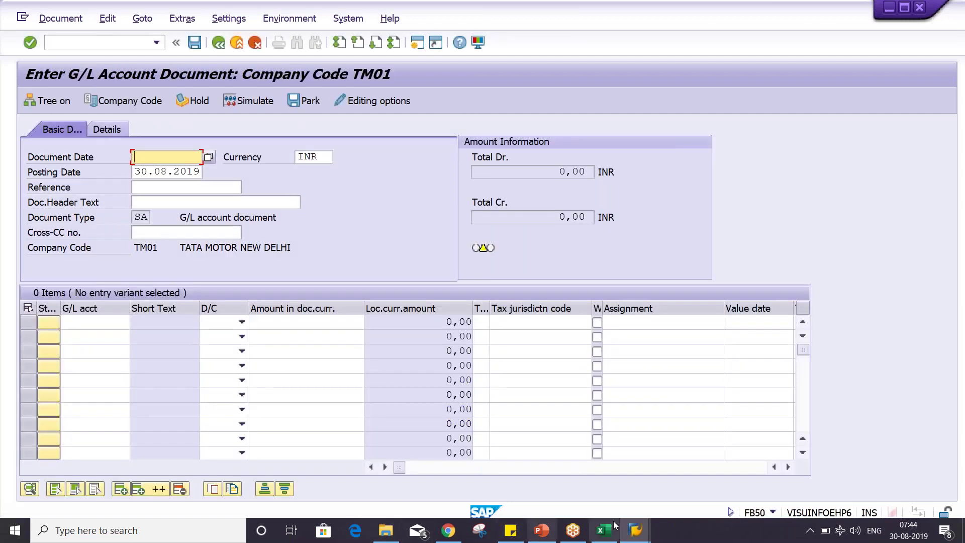
Step: List the open line items of G/L account 4002 in company code TM02 and check the posted item's amount and document number
left_click(646, 534)
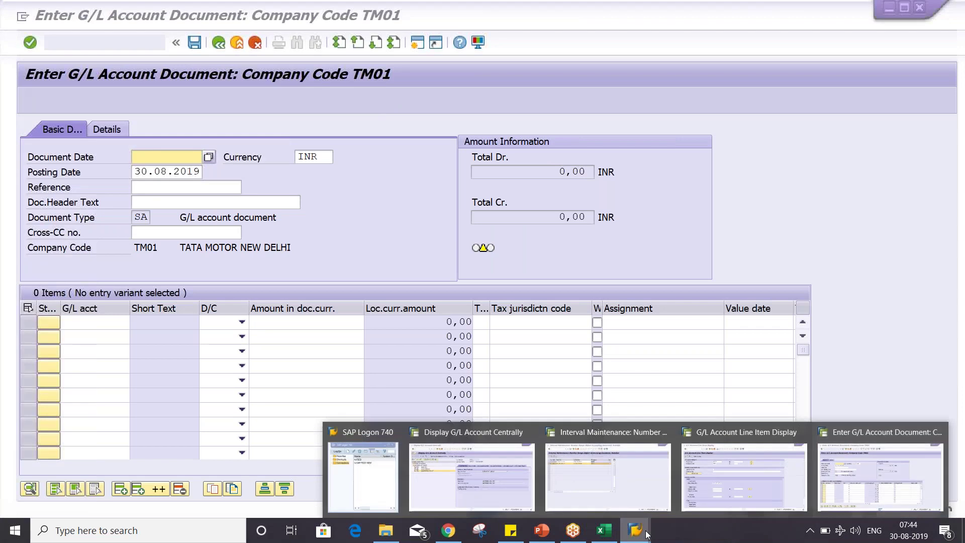
mouse_move(668, 468)
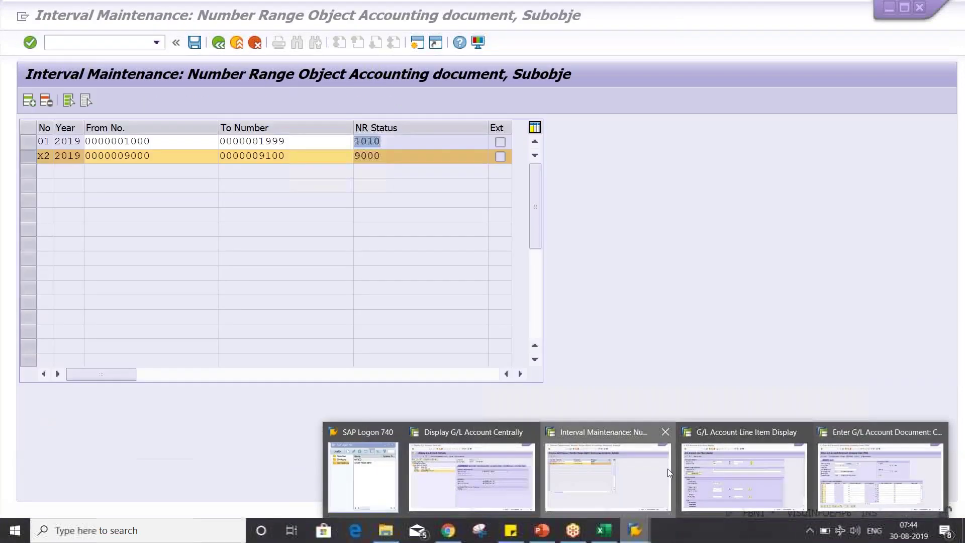
left_click(722, 469)
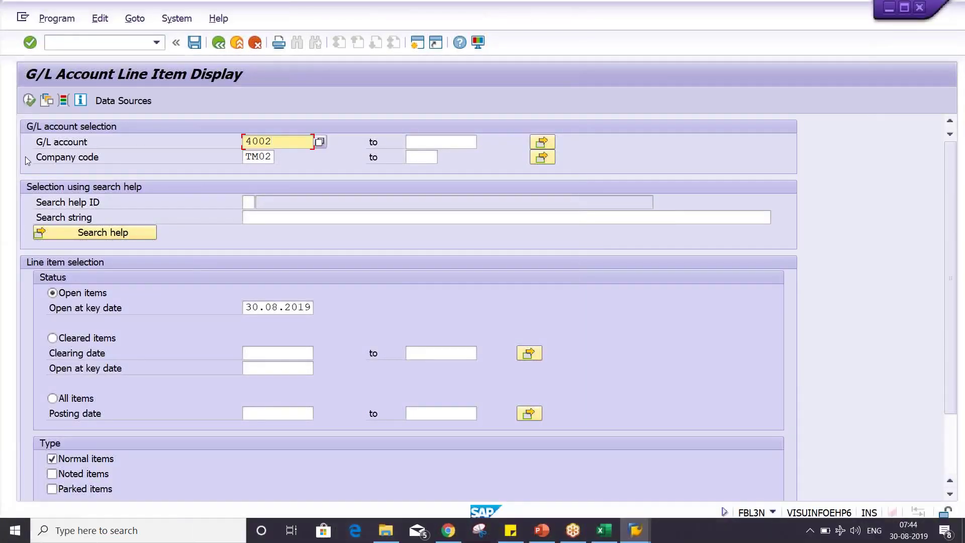
left_click(29, 100)
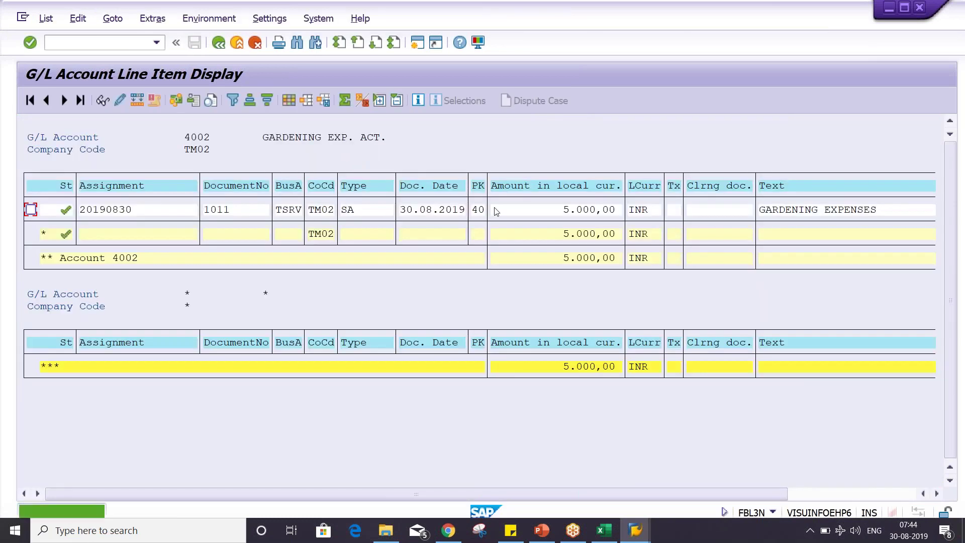
left_click(538, 205)
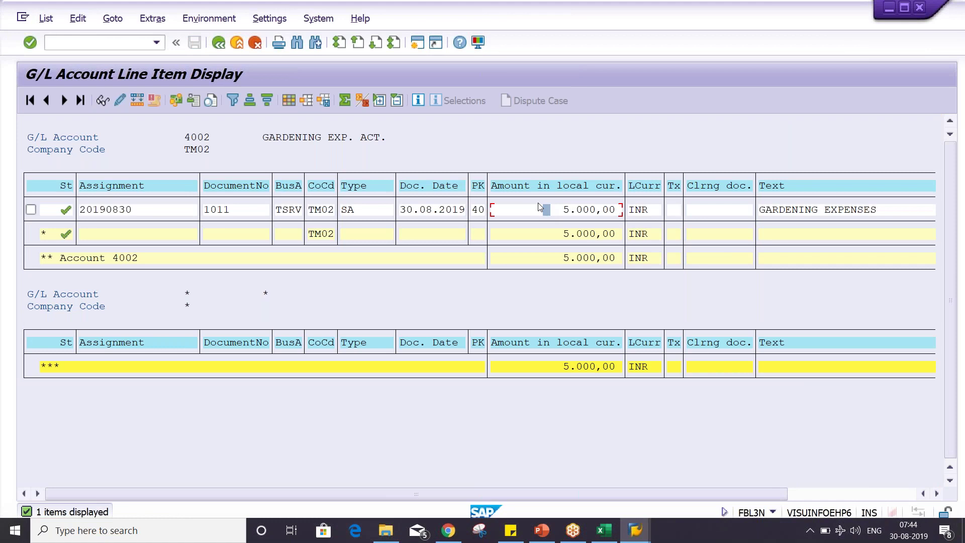
left_click(245, 210)
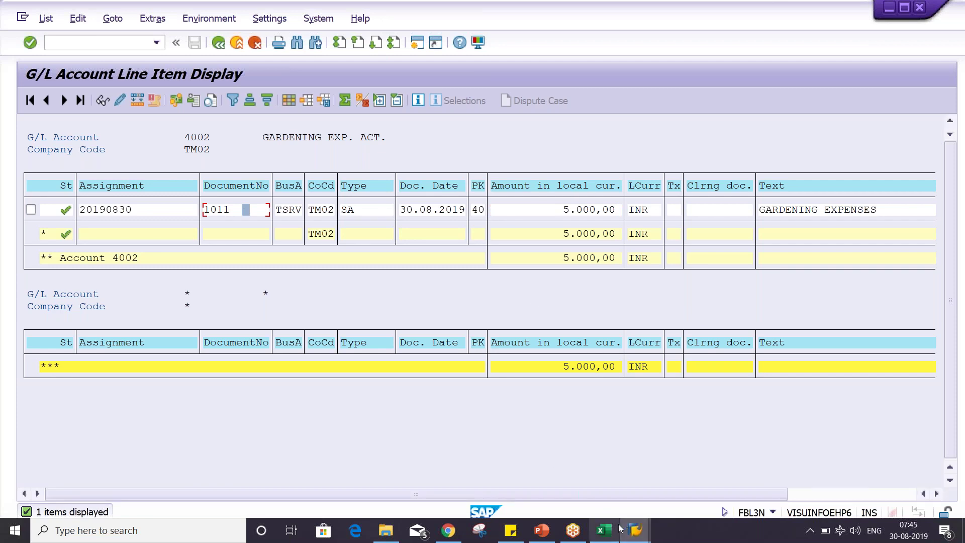
Step: Switch to the Class workbook in Excel and note the number range X2 in cell H4 of Sheet3
mouse_move(608, 527)
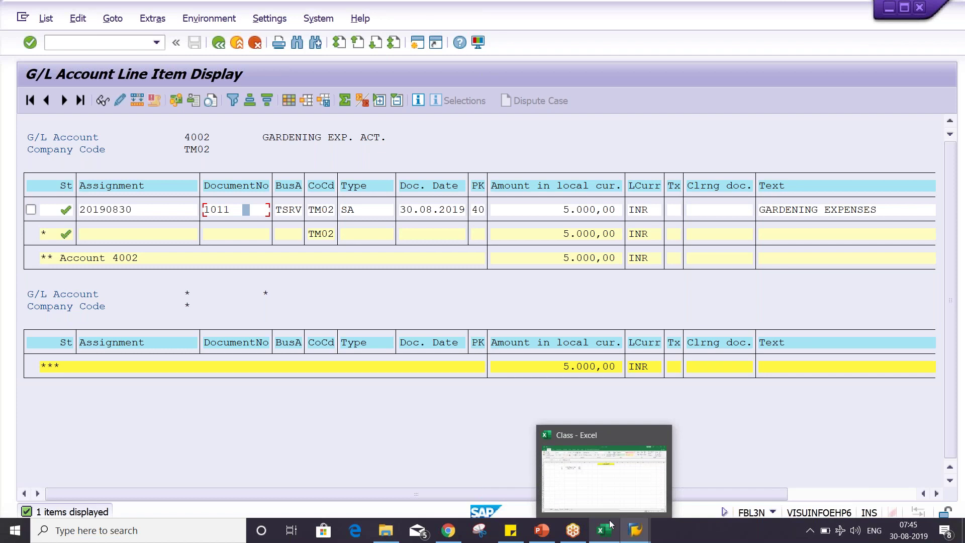
left_click(614, 494)
left_click(365, 174)
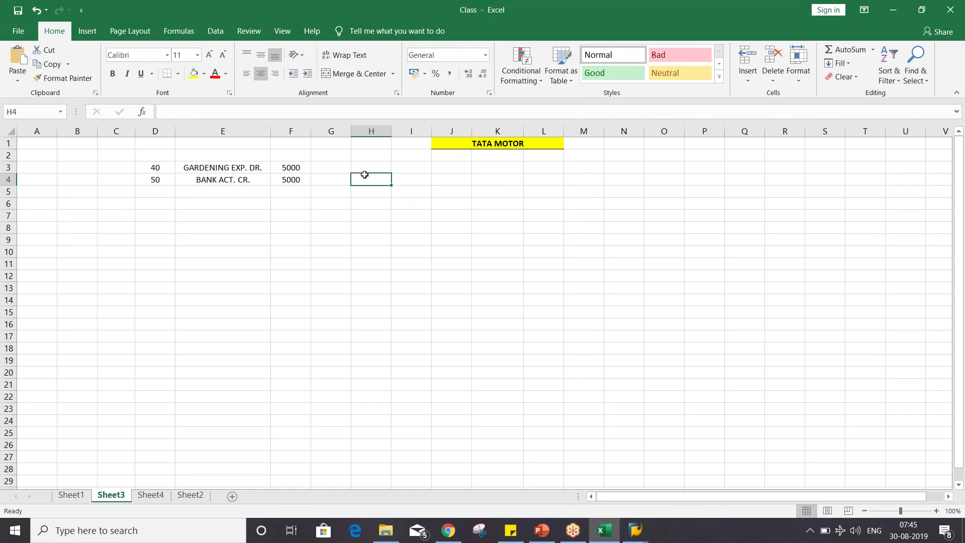
type("X2")
key("Return")
left_click(426, 179)
left_click(456, 182)
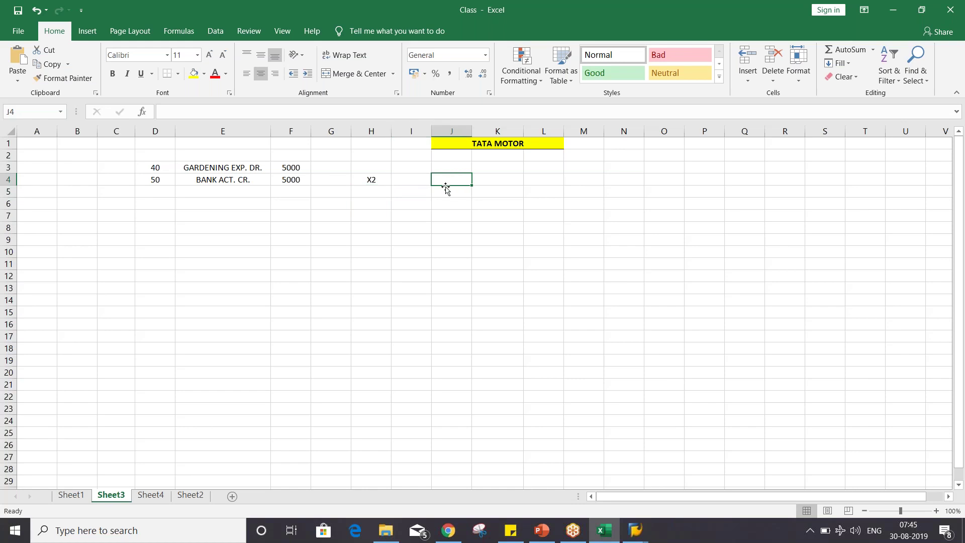
left_click(374, 194)
left_click(368, 180)
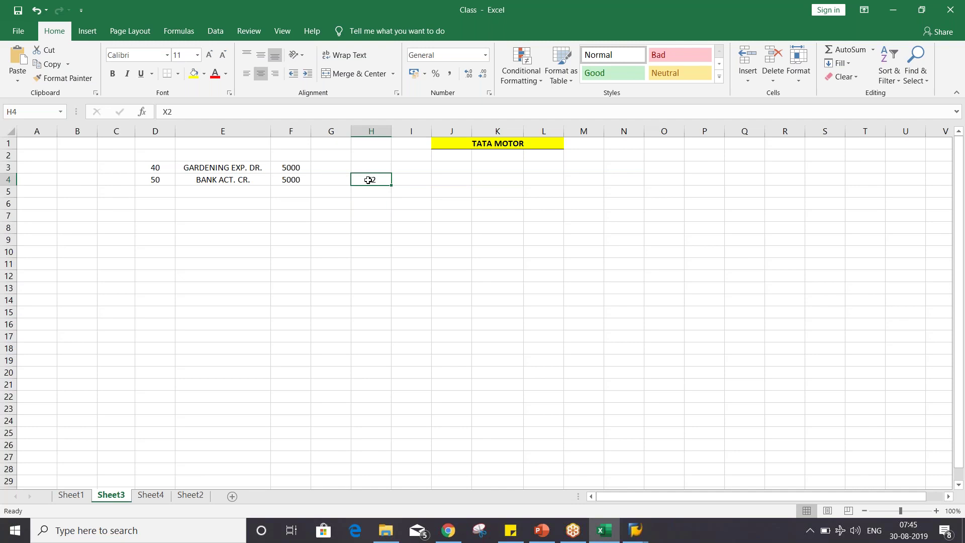
Step: Note the sample document transaction codes F-01/FBM1 in cell H5
left_click(369, 194)
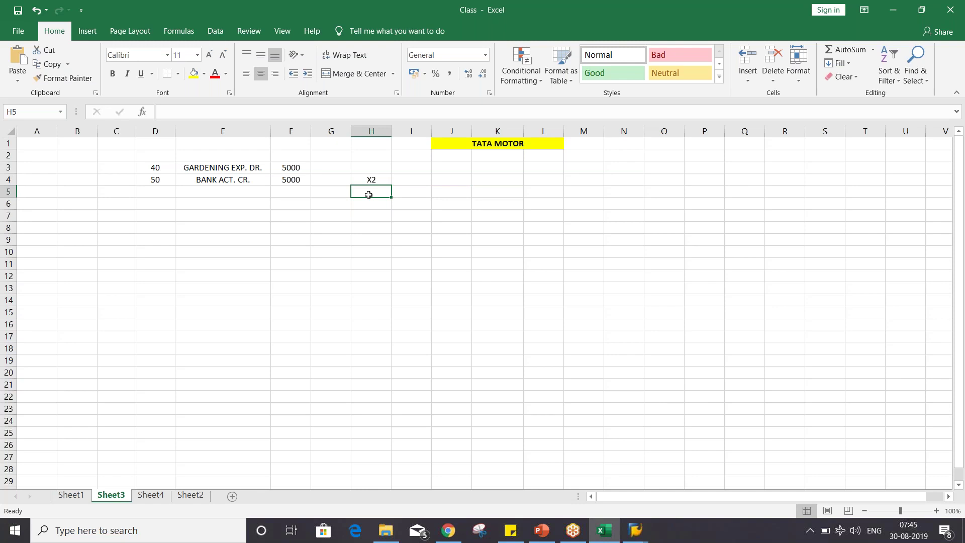
type("F-01")
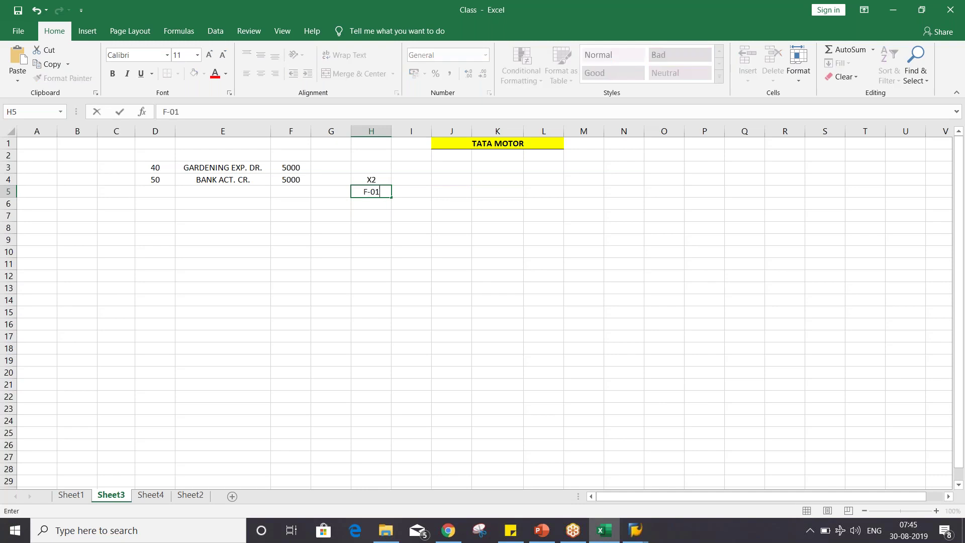
type("/FBM1")
key("Return")
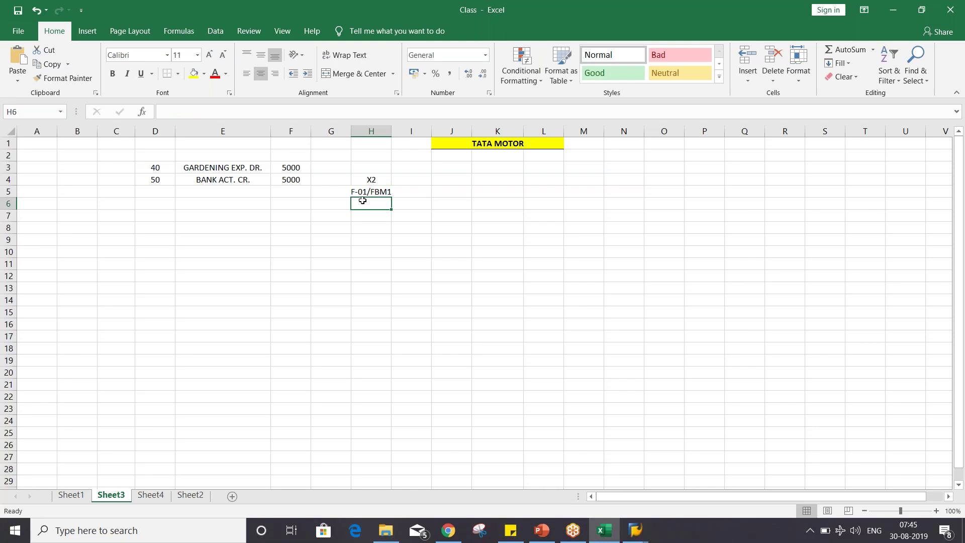
Step: Switch to the SAP FB50 session and open sample document 9000 of company code TM02, fiscal year 2019, with transaction FBM2
left_click(634, 535)
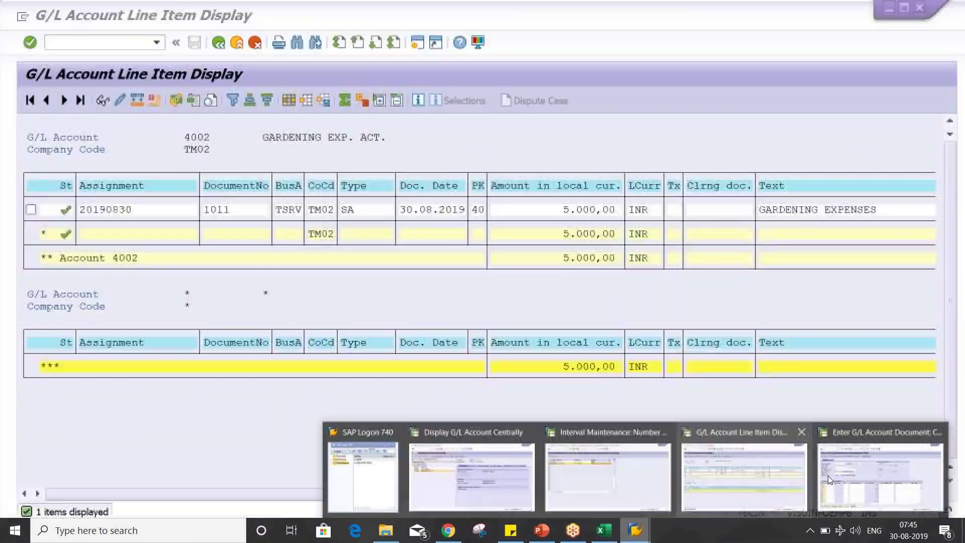
left_click(827, 475)
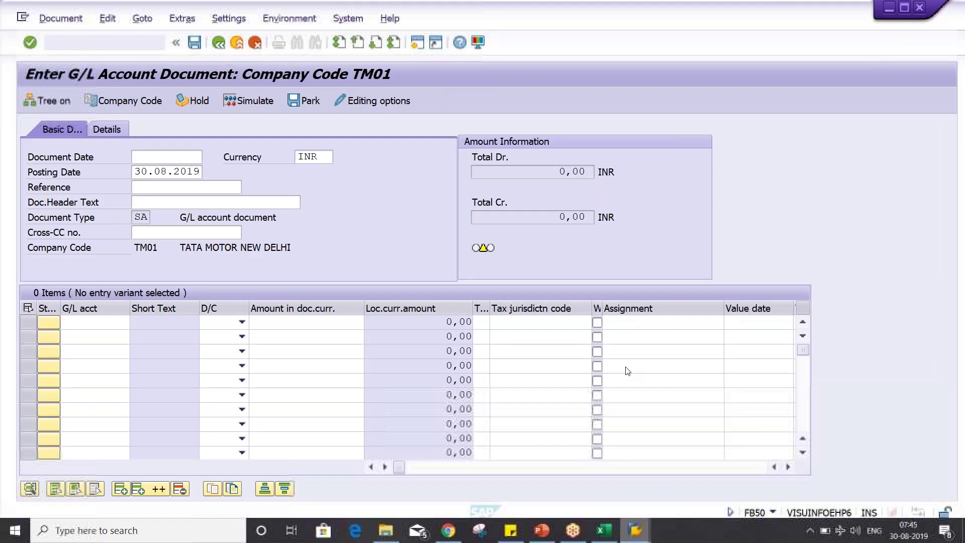
left_click(100, 42)
type("/N")
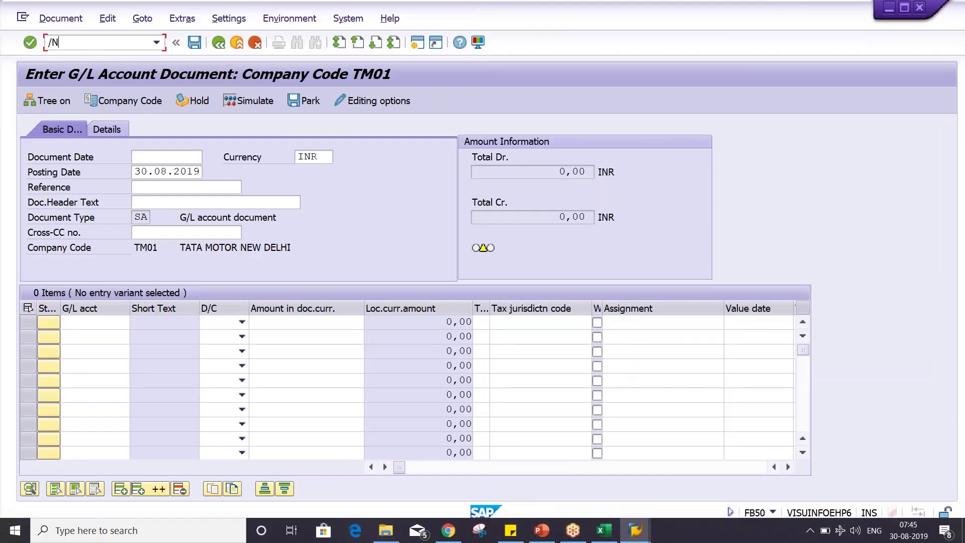
type("FBM2")
key("Return")
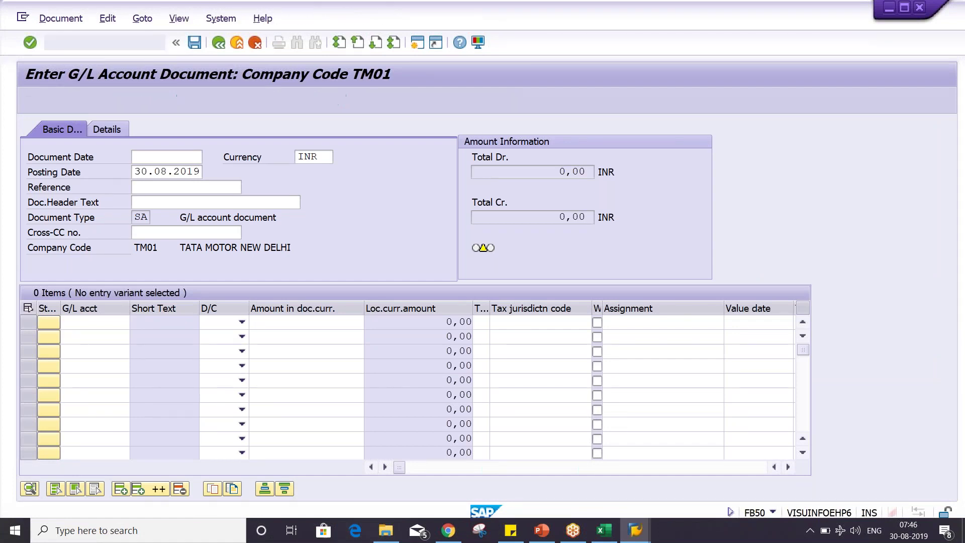
left_click(207, 191)
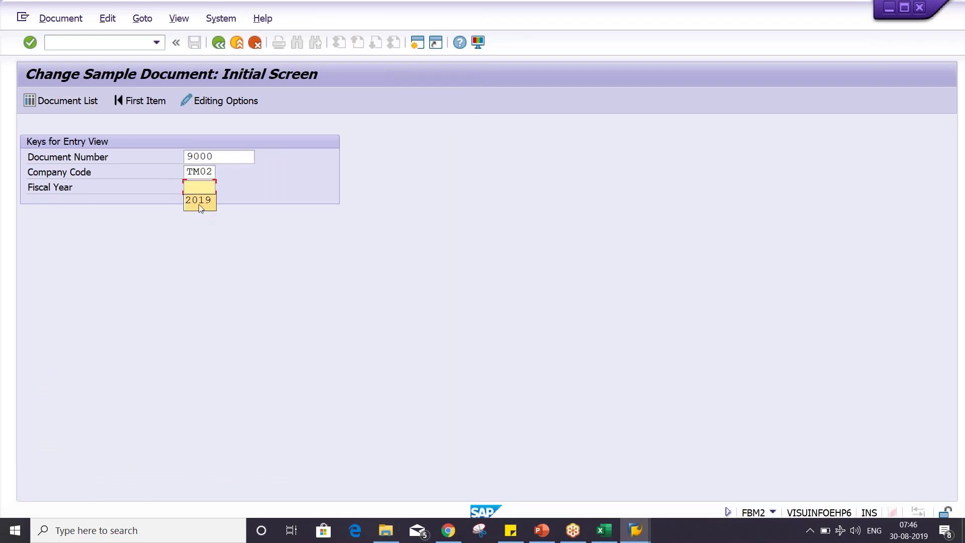
key("Return")
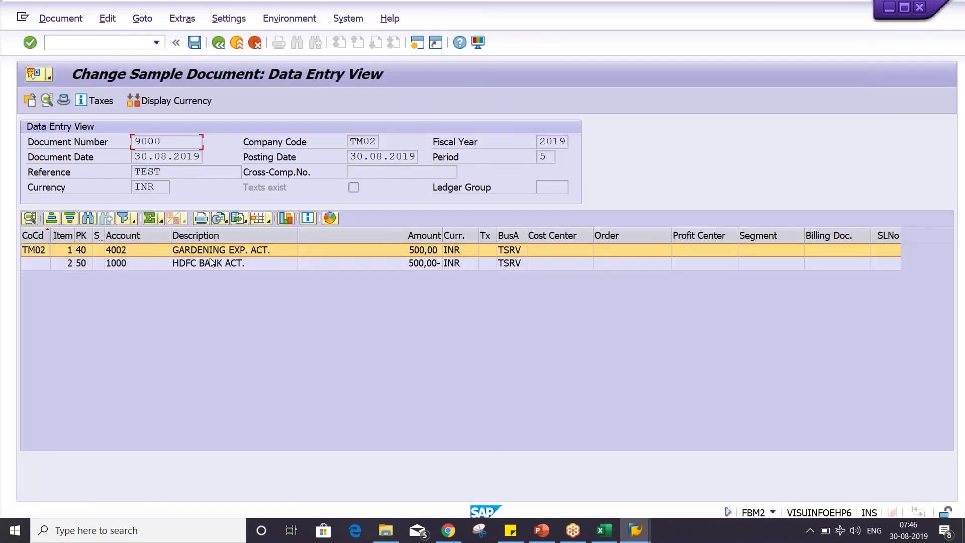
Step: Open the gardening expense line item of the sample document and examine its text, G/L account, company code and amount
double_click(211, 260)
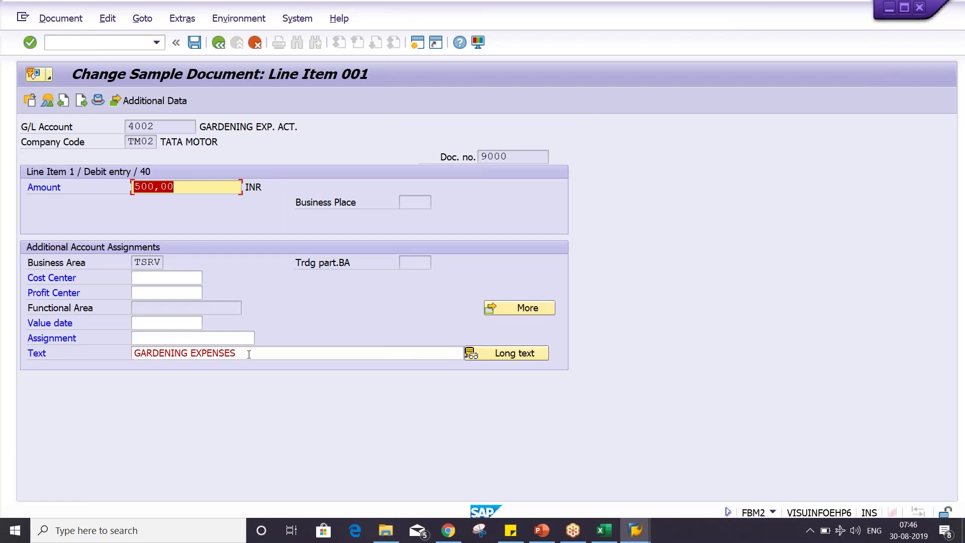
left_click(250, 354)
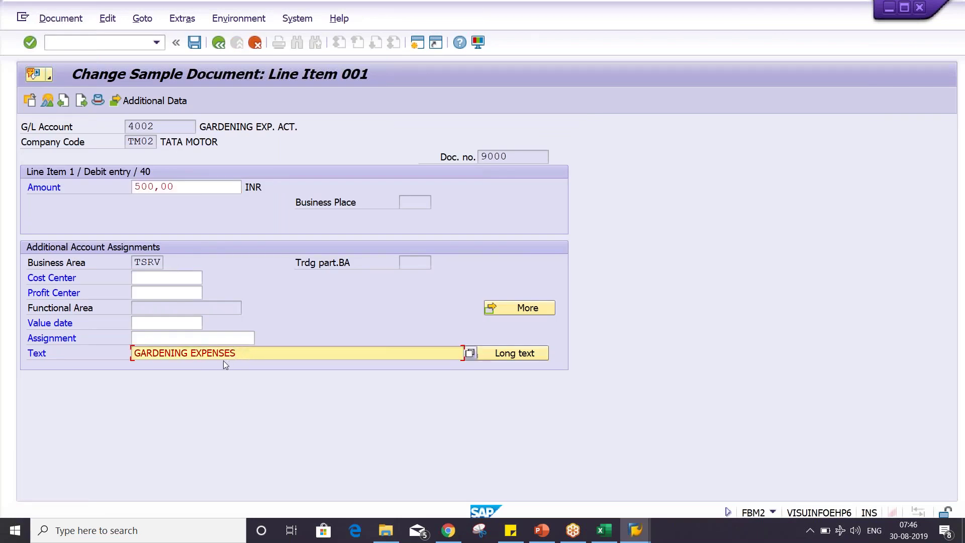
left_click(160, 127)
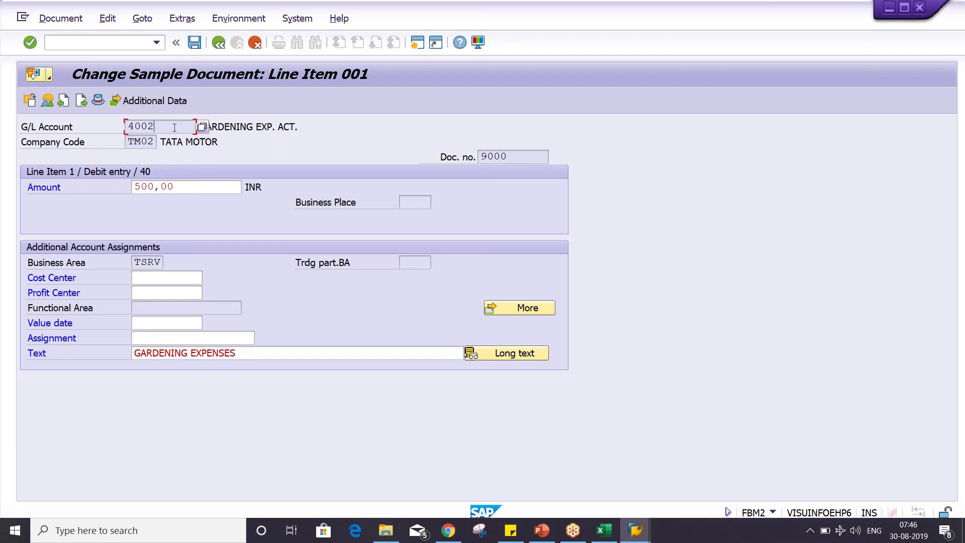
left_click(153, 143)
left_click(169, 189)
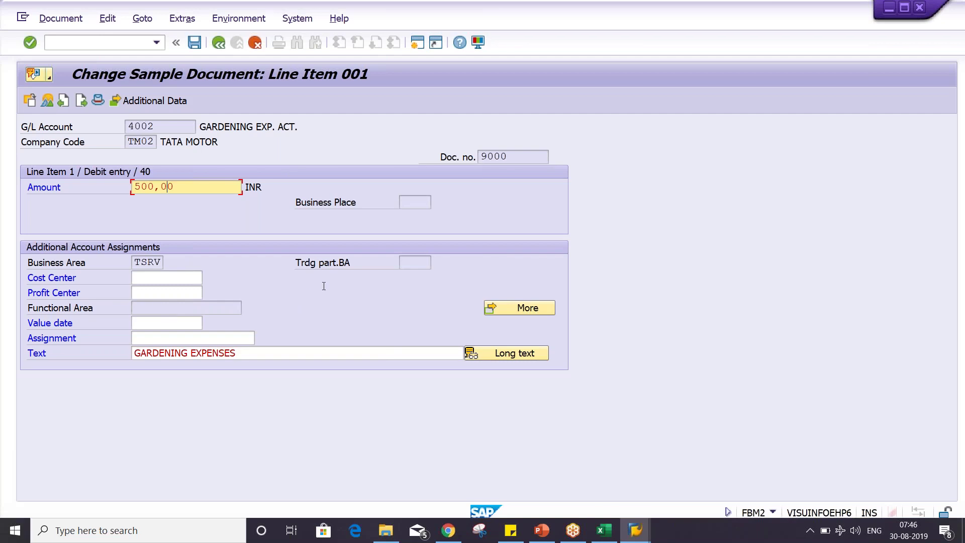
left_click(354, 358)
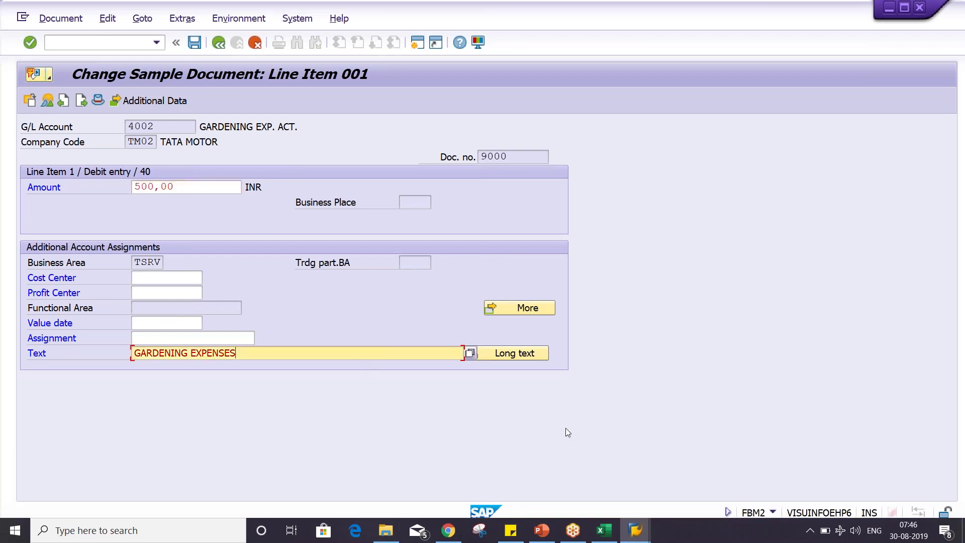
Step: Switch to PowerPoint to view the slide on the use of sample documents, and return to the SAP sample document
left_click(551, 535)
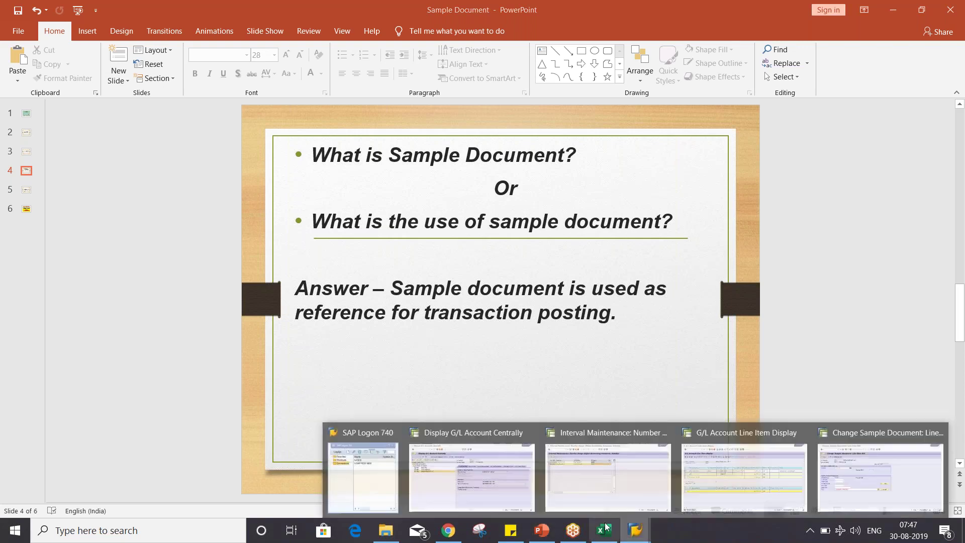
mouse_move(571, 493)
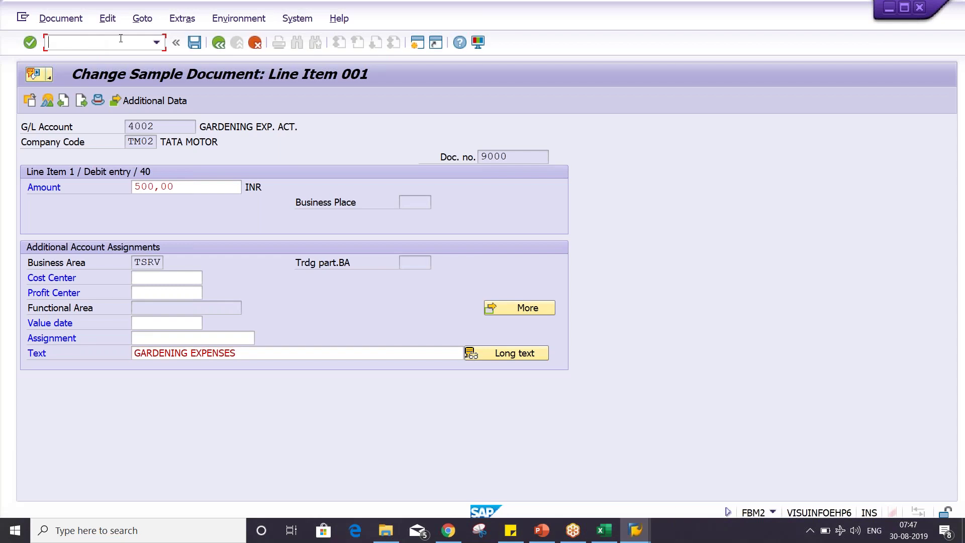
Step: Leave the sample document, start transaction FB50 and open the posting with reference screen
type("/NFB50")
key("Return")
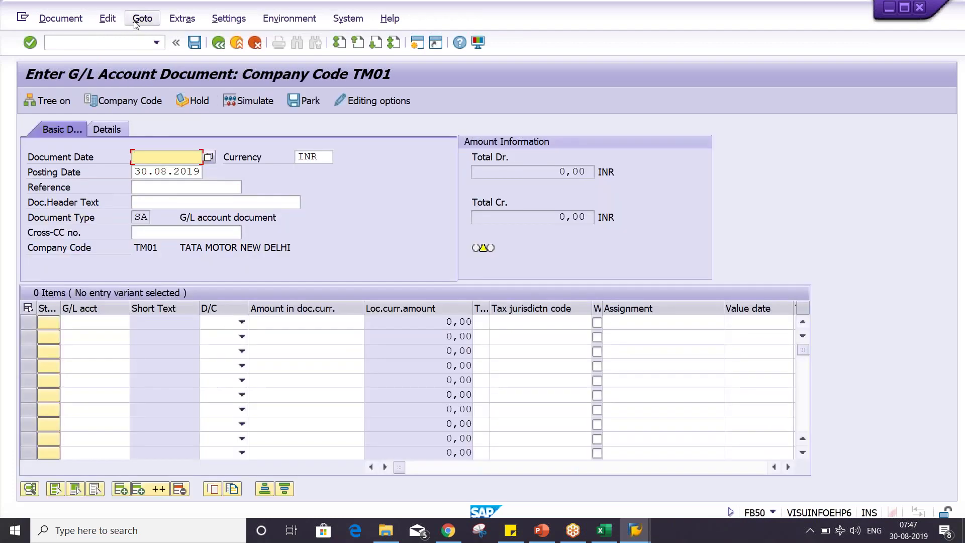
left_click(142, 19)
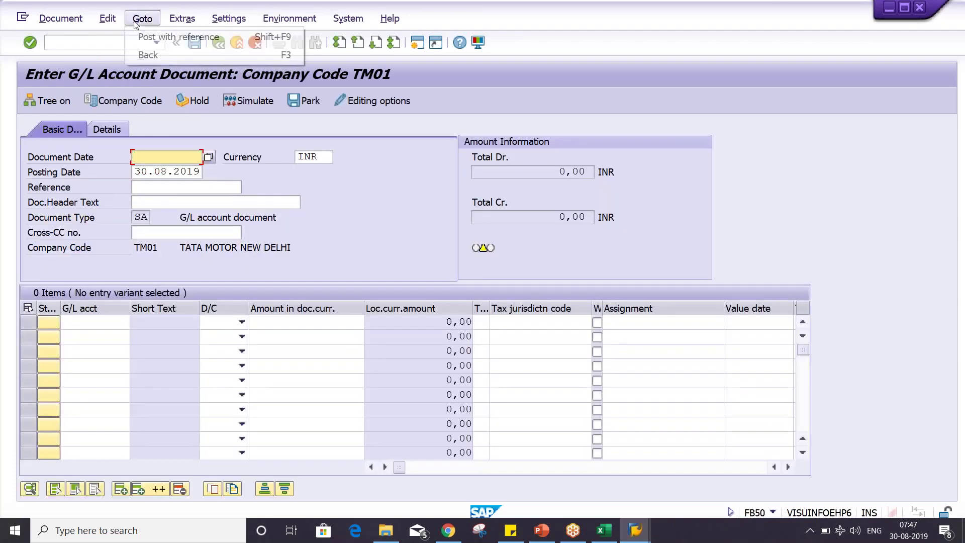
left_click(161, 35)
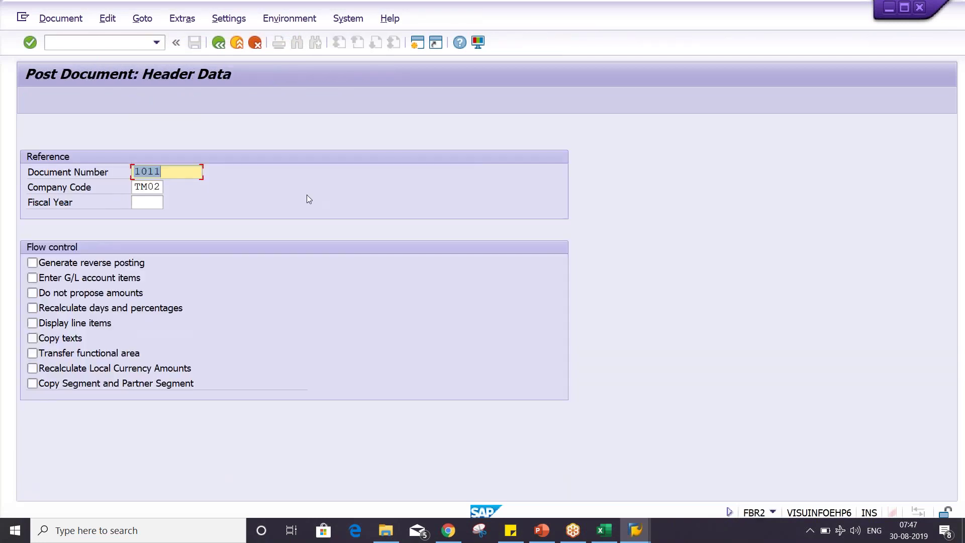
Step: Reference sample document 9000 of company code TM02, fiscal year 2019, without proposing amounts, and proceed to its first line item
type("9000")
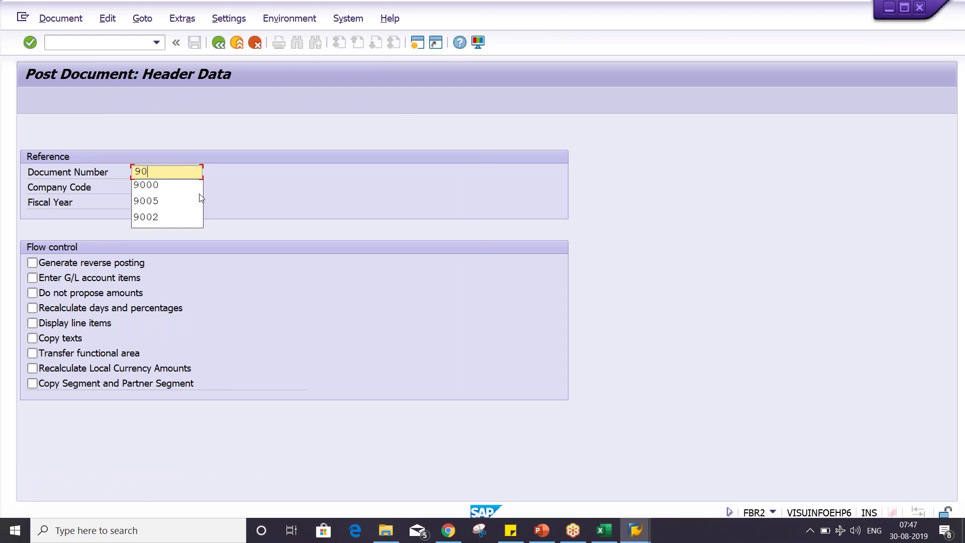
key("Tab")
key("Tab")
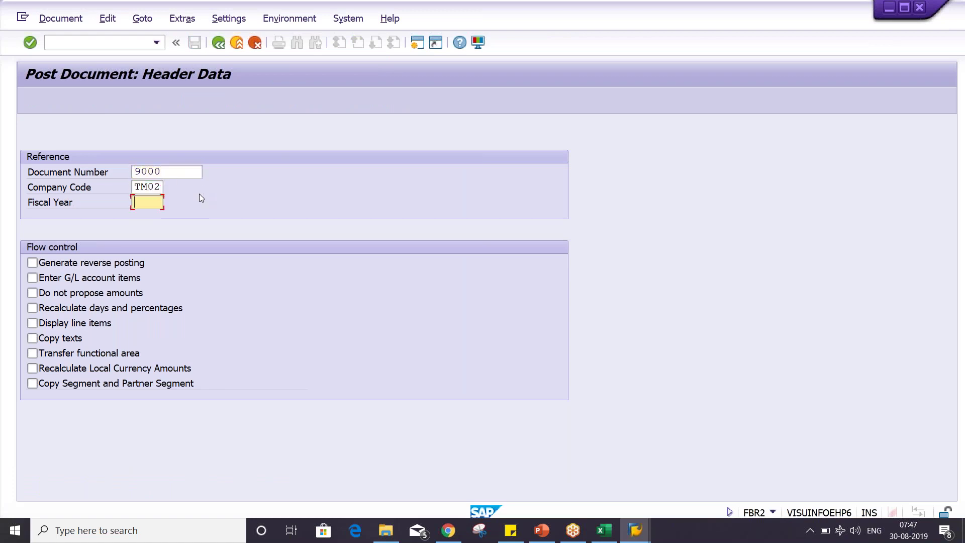
key("Down")
key("Return")
left_click(46, 293)
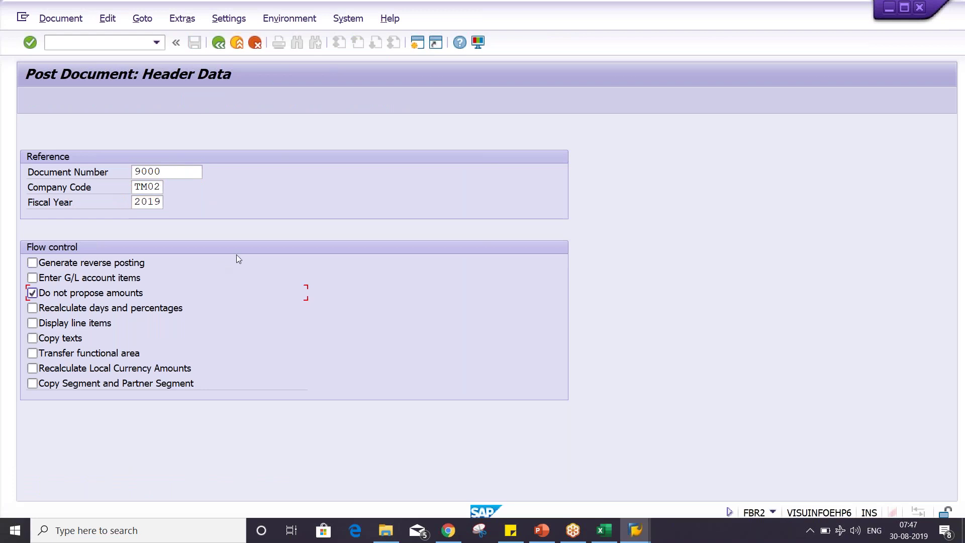
key("Return")
key("Return")
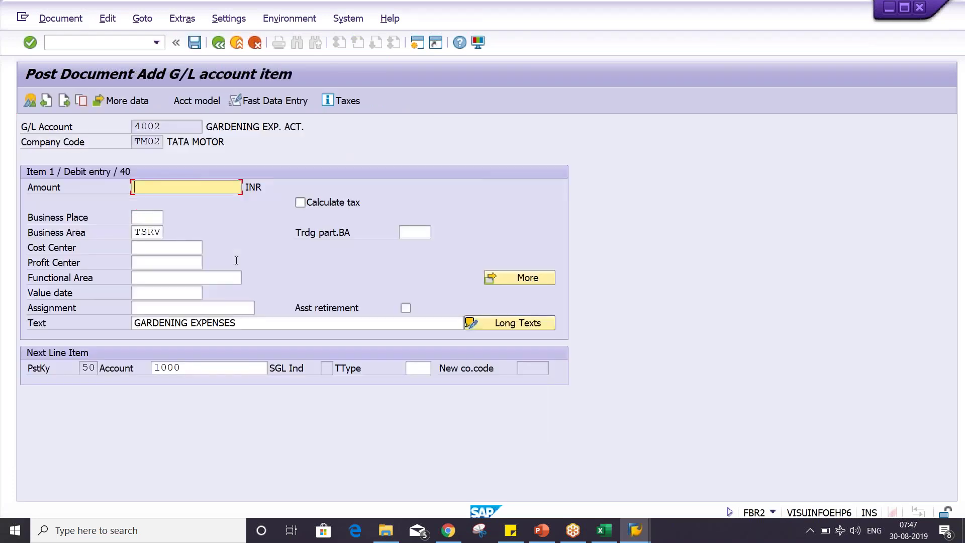
Step: Enter 1000 INR for both the gardening expense debit item and the HDFC bank credit item, and display the document overview
type("1000")
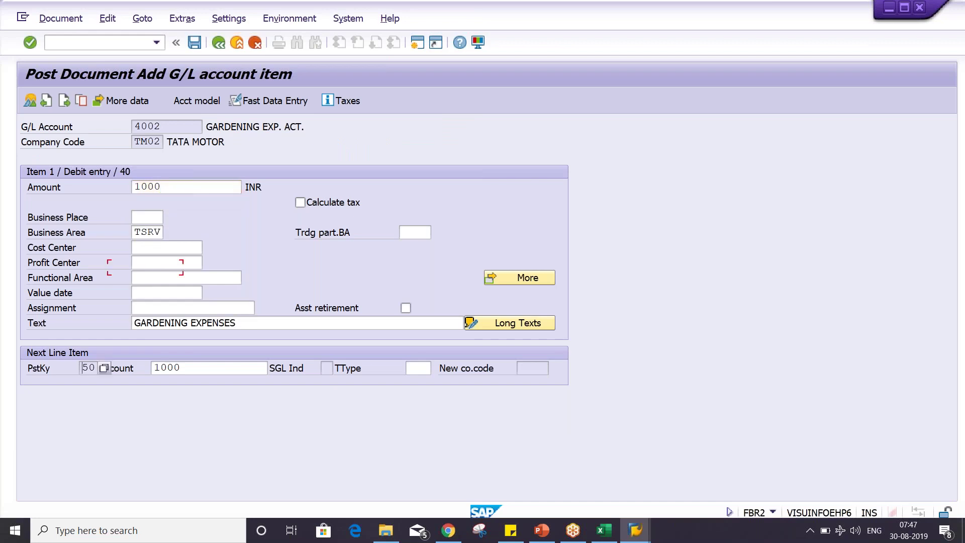
double_click(166, 367)
key("Return")
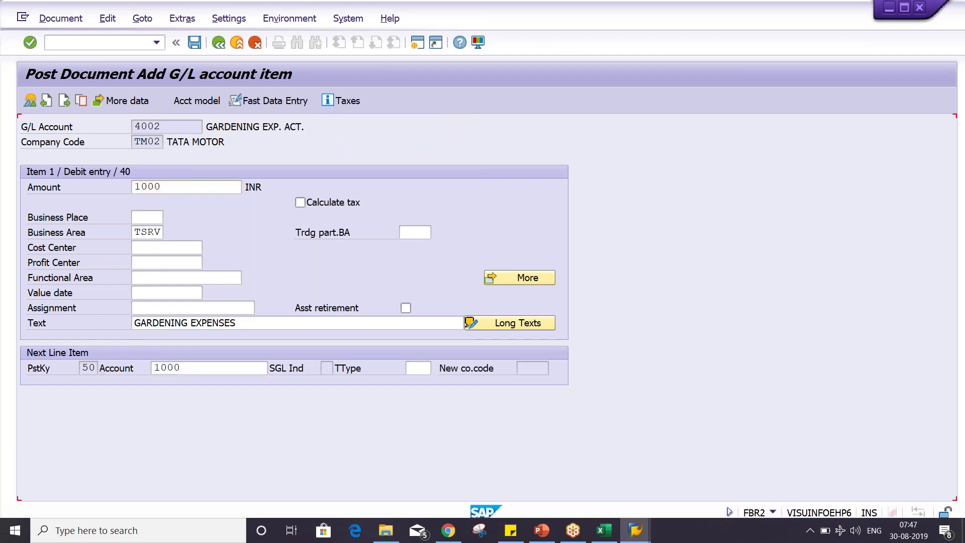
type("1000")
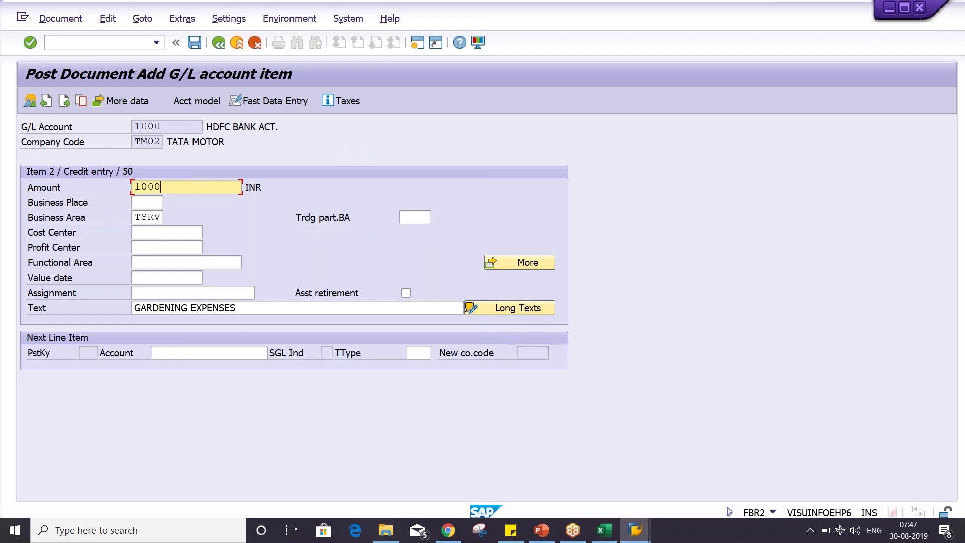
key("shift+F2")
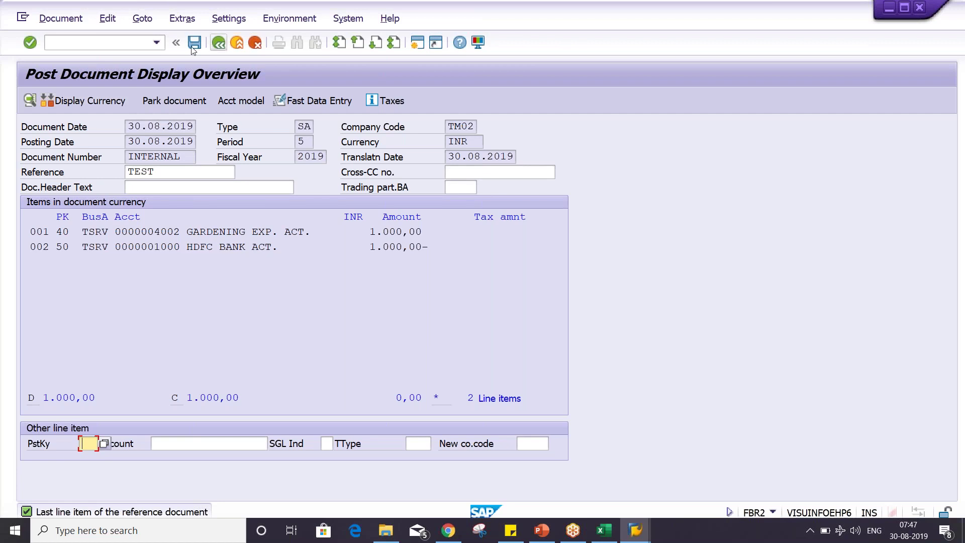
Step: Post the gardening expense document and return to the G/L account document entry screen
key("ctrl+s")
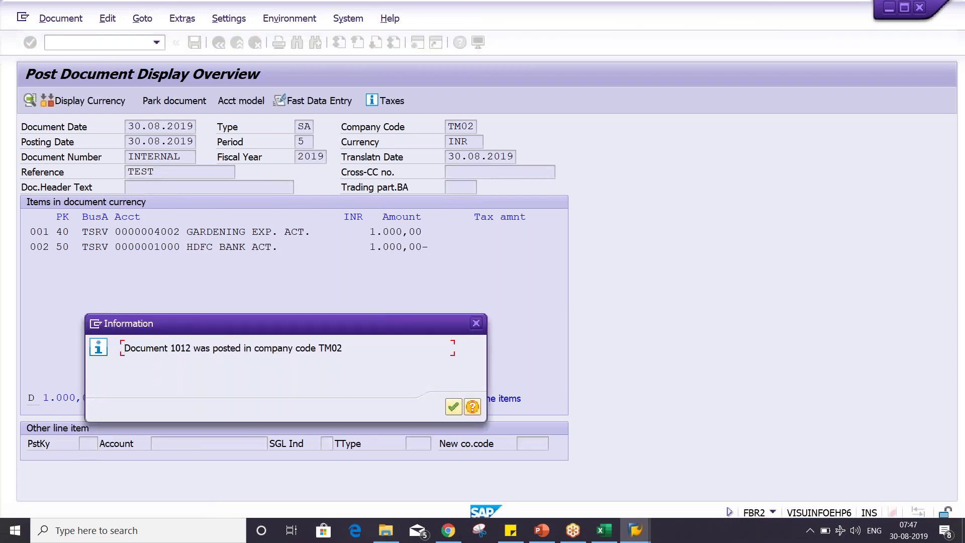
left_click(476, 323)
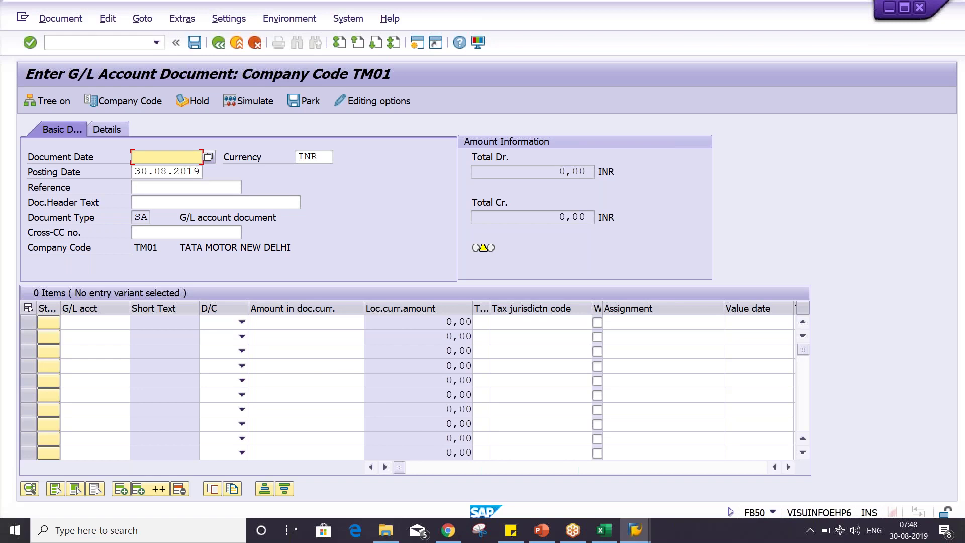
key("Return")
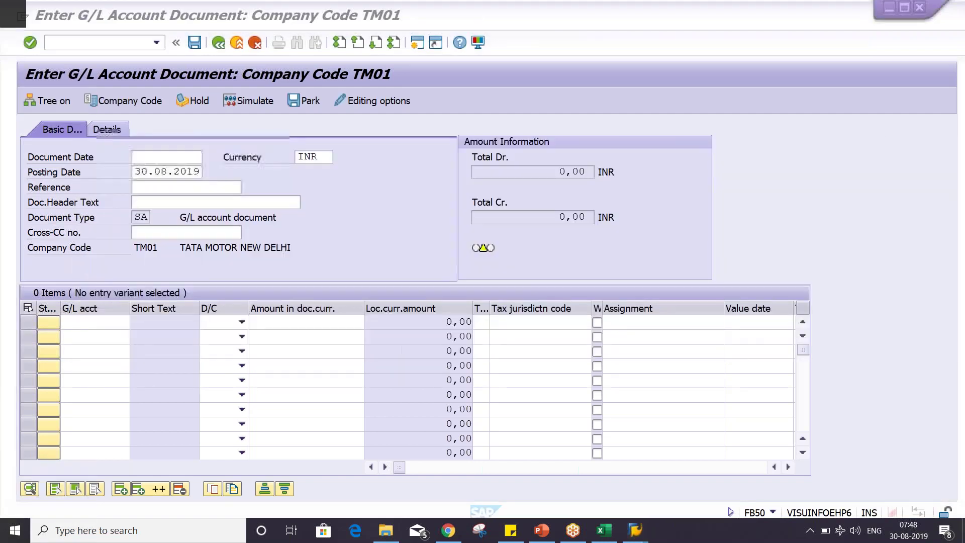
Step: Switch to PowerPoint and show slide 2 with the question on reversing a sample document
key("alt+Tab")
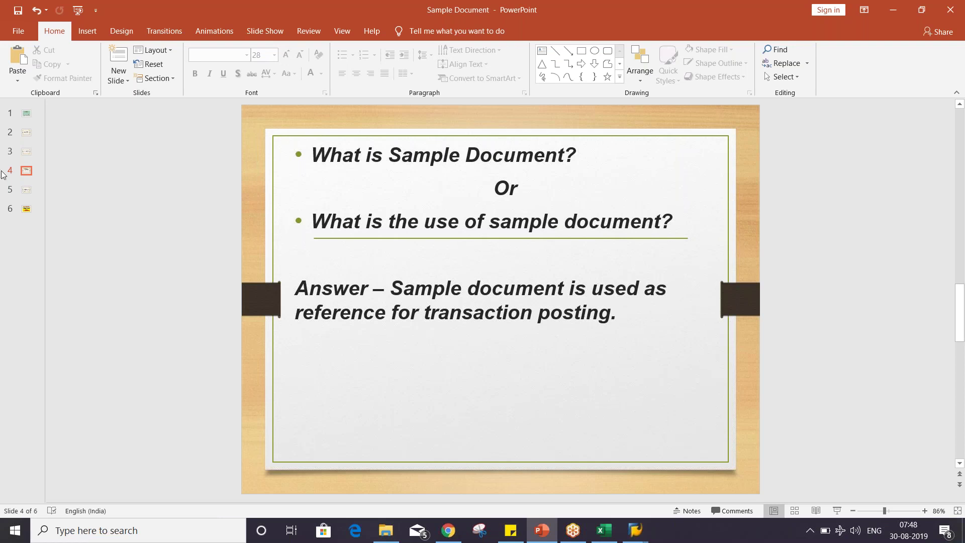
left_click(25, 133)
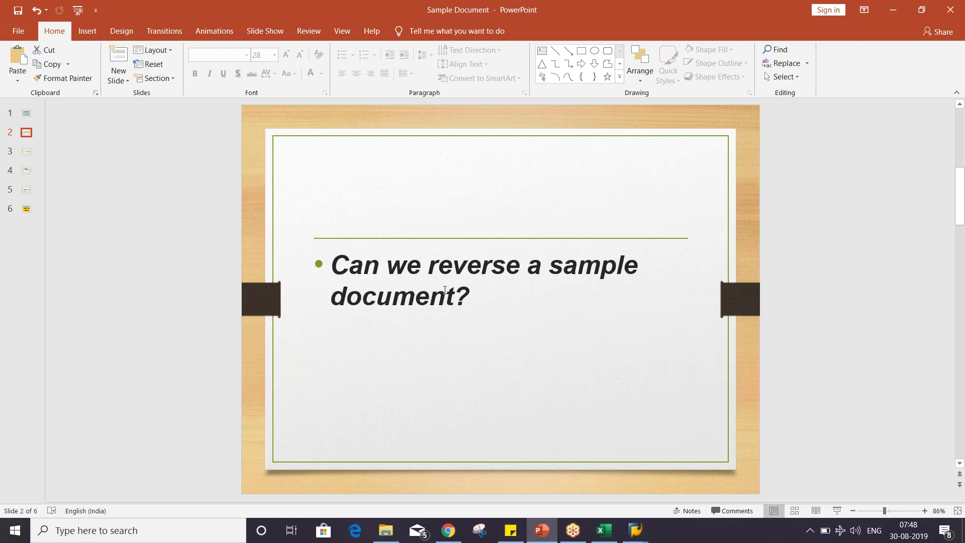
Step: Switch to the SAP G/L account line item display, refresh the list for account 4002 and check the posted amounts
left_click(639, 531)
mouse_move(597, 487)
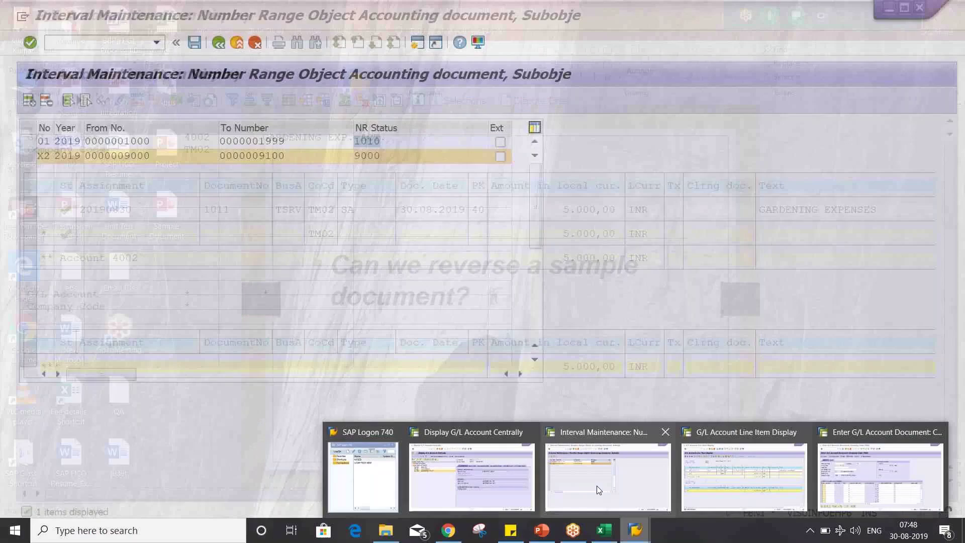
left_click(706, 478)
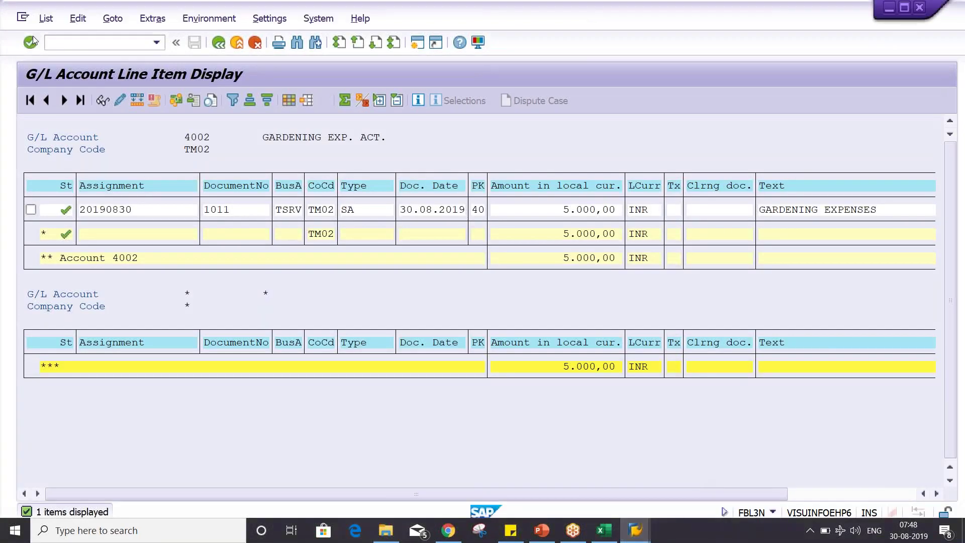
left_click(46, 18)
left_click(62, 54)
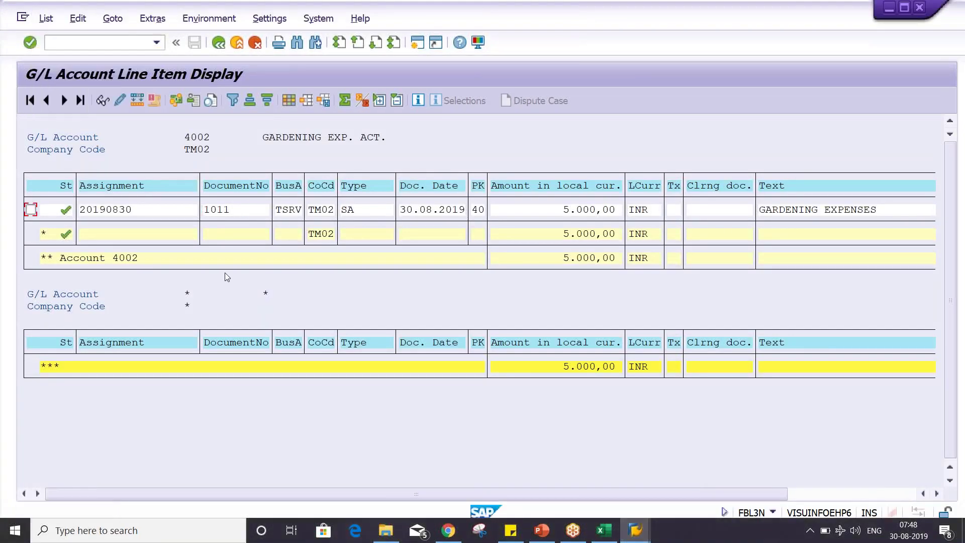
left_click(541, 210)
left_click(572, 222)
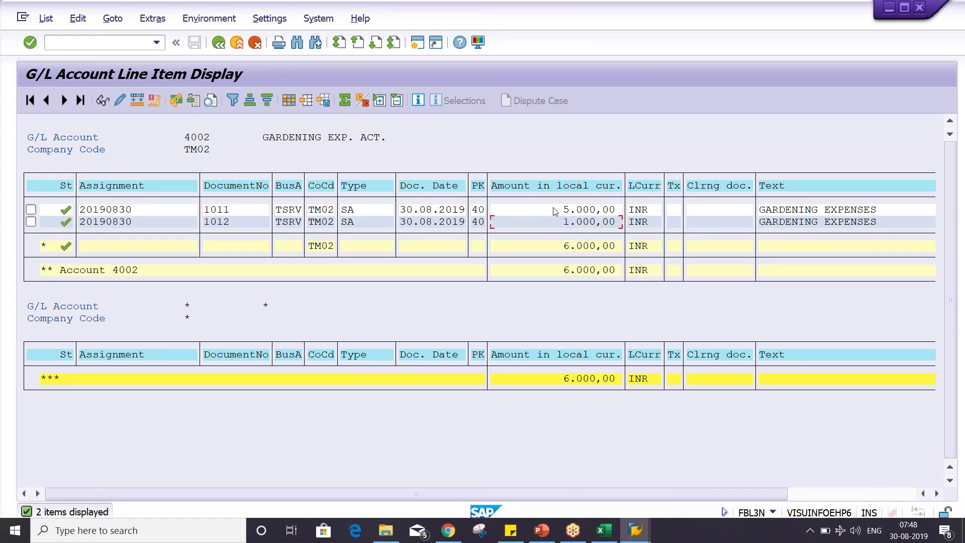
left_click(551, 223)
left_click(556, 224)
Step: Open document 1011 in the data entry view, examine its gardening expense and bank items, and return to the line item list
double_click(545, 210)
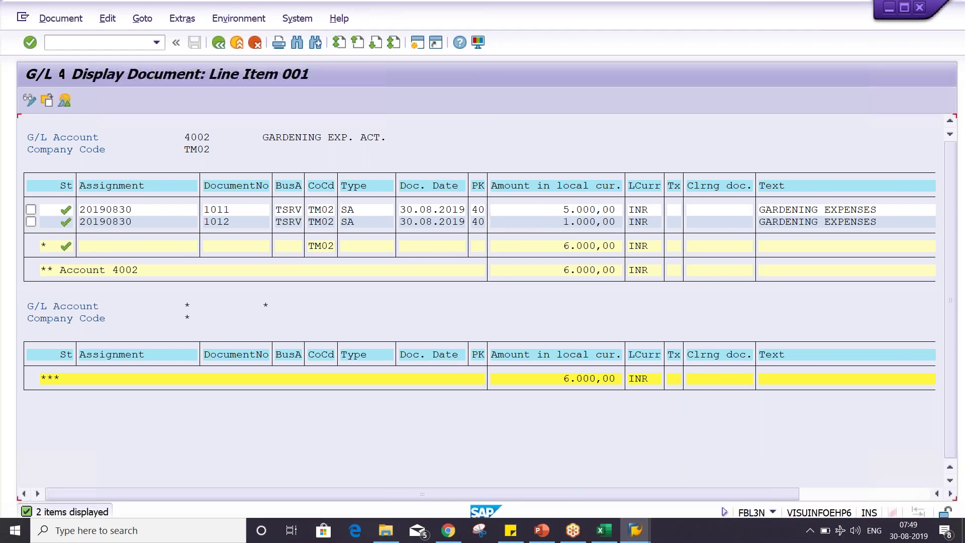
left_click(63, 99)
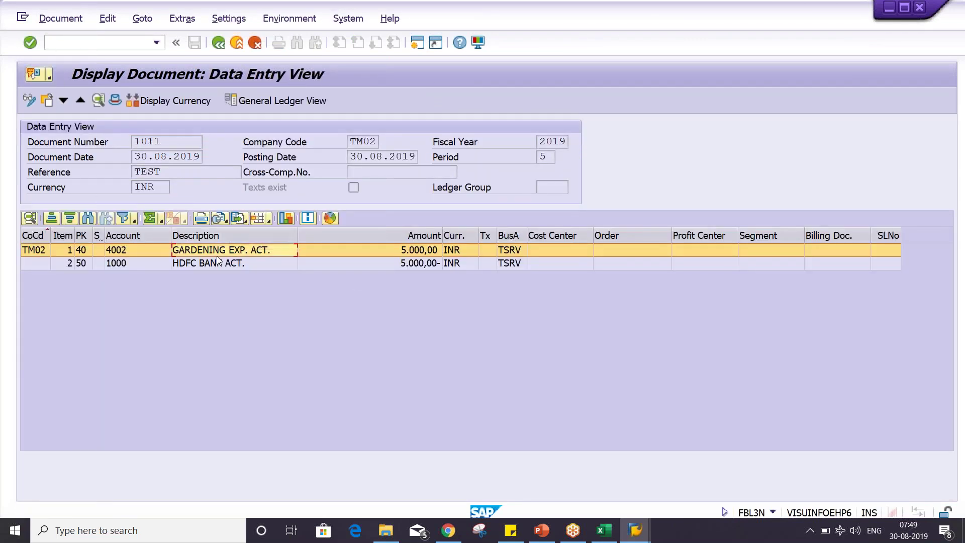
left_click(219, 262)
left_click(428, 253)
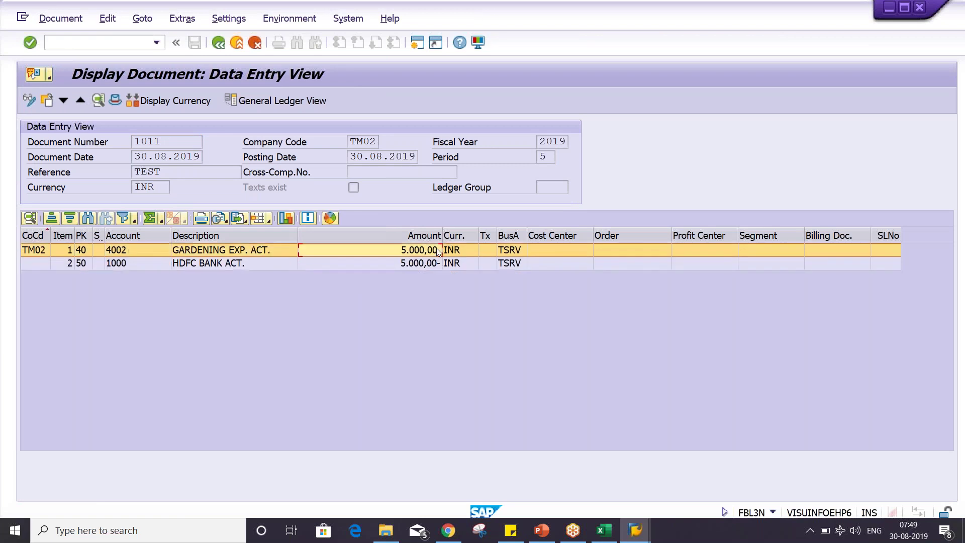
left_click(408, 264)
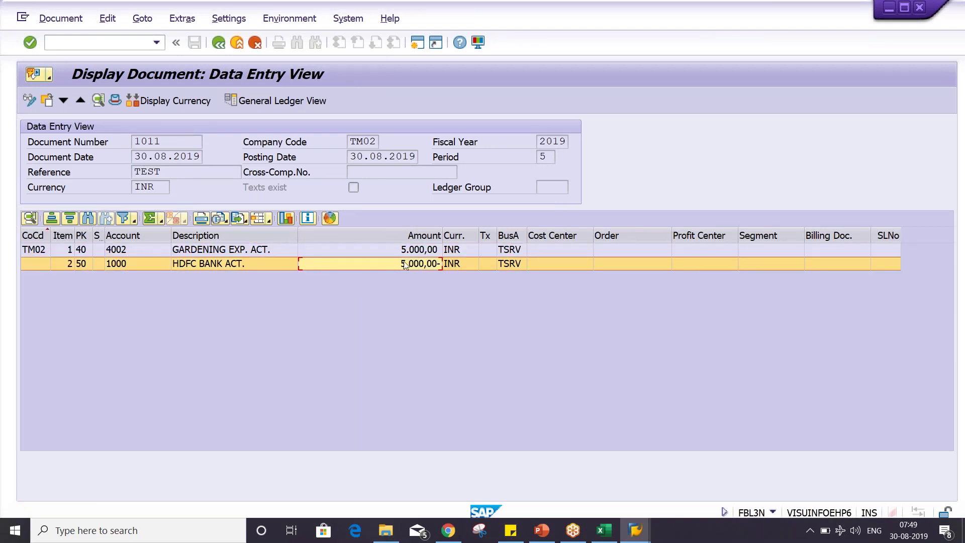
left_click(419, 252)
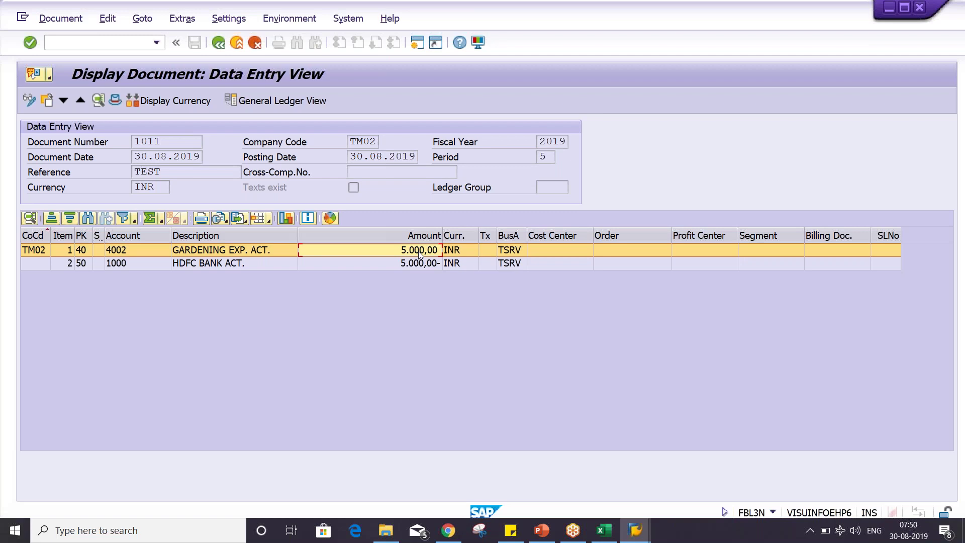
left_click(218, 43)
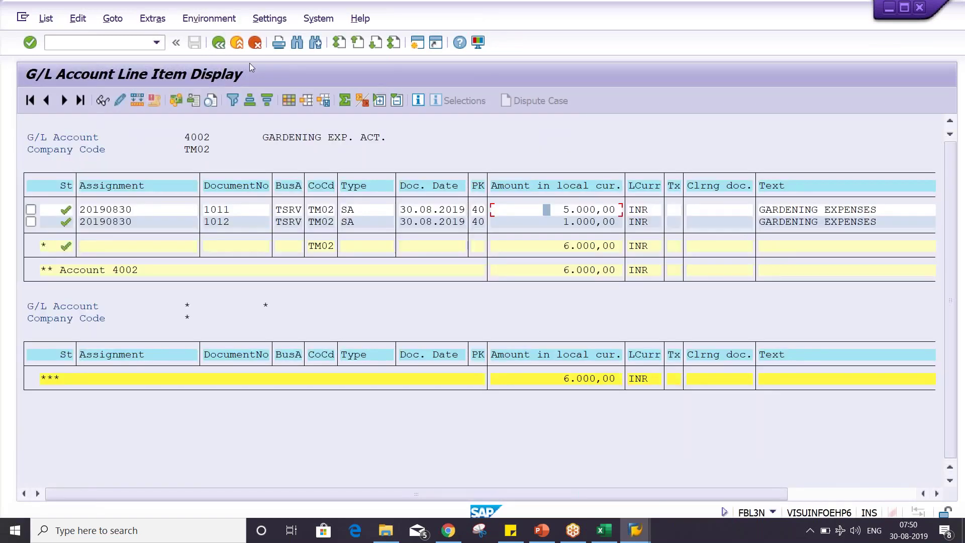
Step: Examine the amounts of documents 1011 and 1012 and the total for the gardening expense account
left_click(560, 247)
left_click(566, 209)
left_click(559, 209)
left_click(560, 209)
left_click(589, 209)
left_click(558, 209)
left_click(572, 252)
left_click(554, 223)
left_click(613, 210)
left_click(544, 209)
left_click(564, 222)
Step: View the reversal question slide in PowerPoint, then switch back to the SAP FB50 session and start transaction F.57
left_click(549, 531)
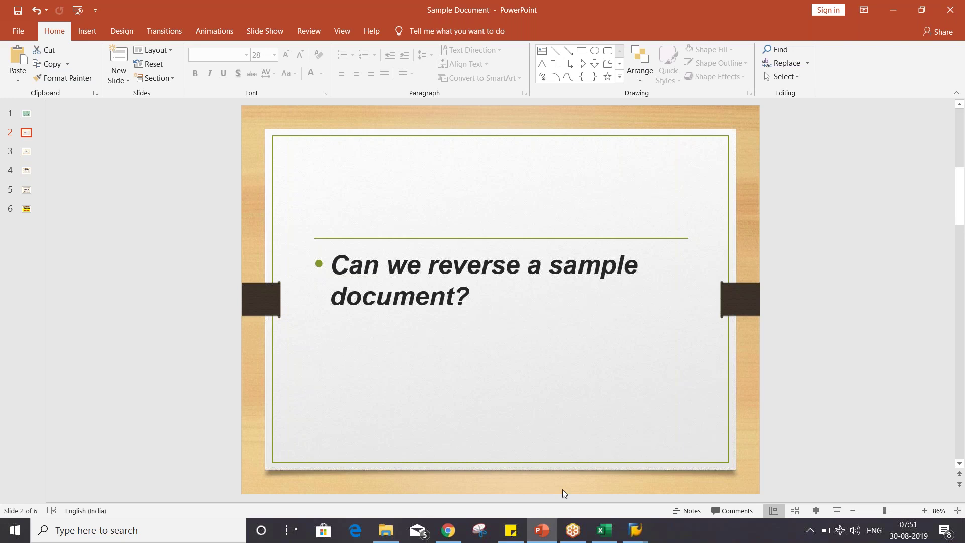
left_click(638, 534)
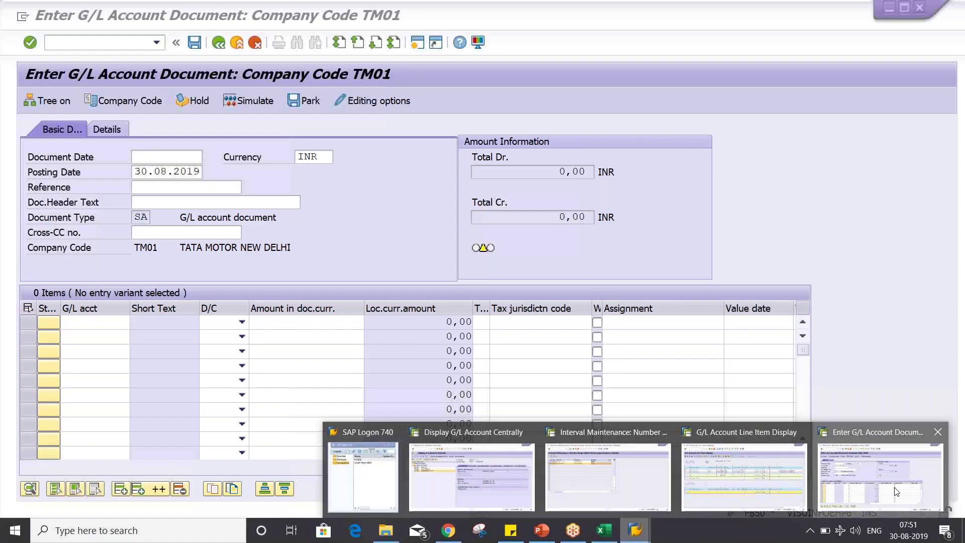
left_click(895, 491)
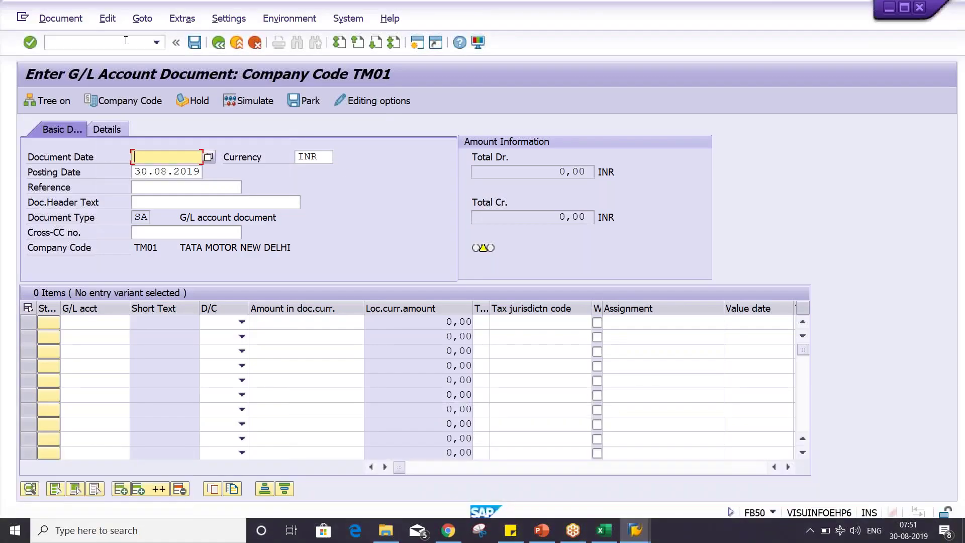
left_click(112, 47)
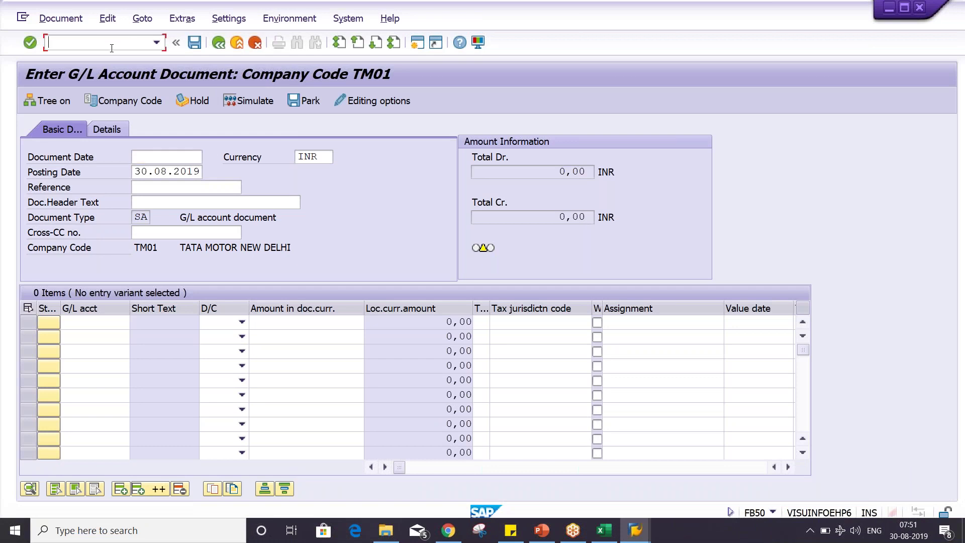
type("/NF.57")
key("Return")
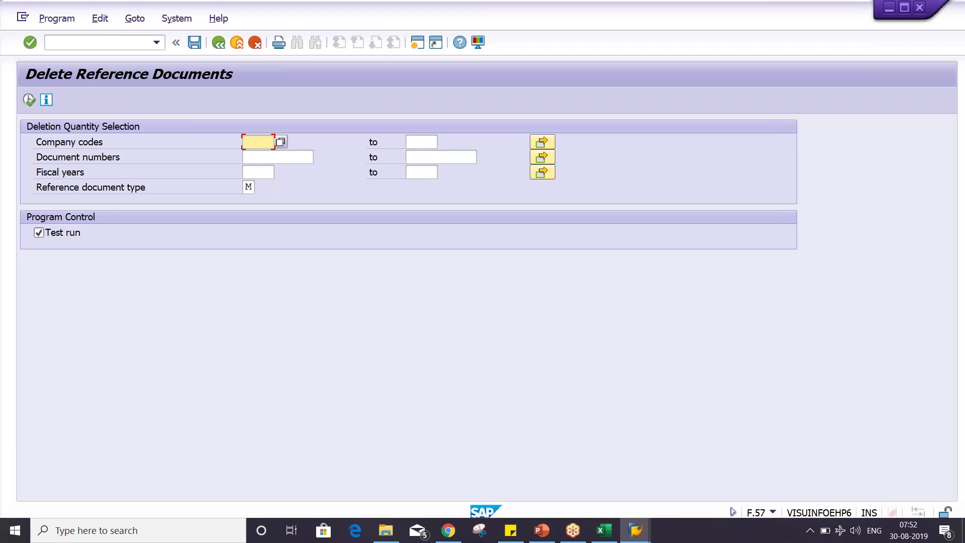
Step: Set the deletion selection to company code TM02, document number 9000 and fiscal year 2019
type("TM02")
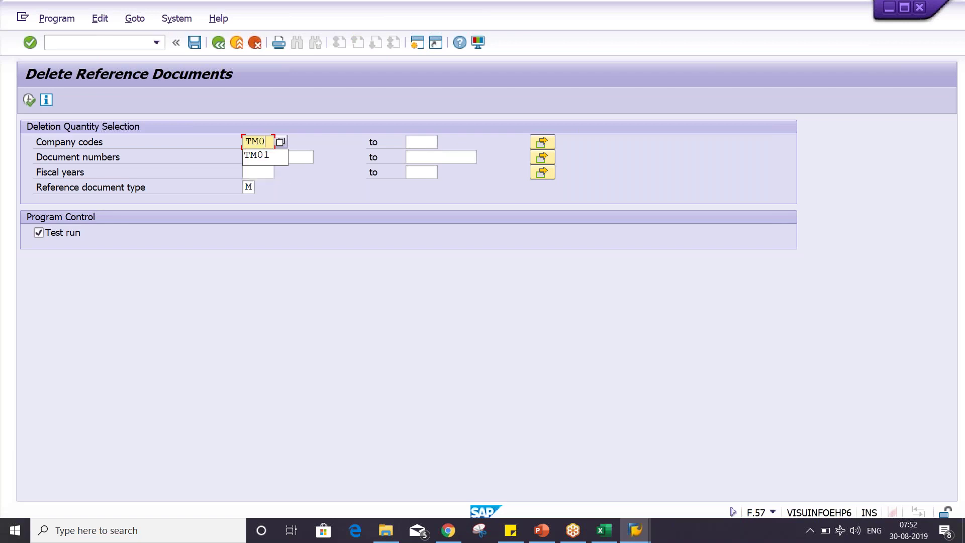
key("Tab")
key("Tab")
key("Tab")
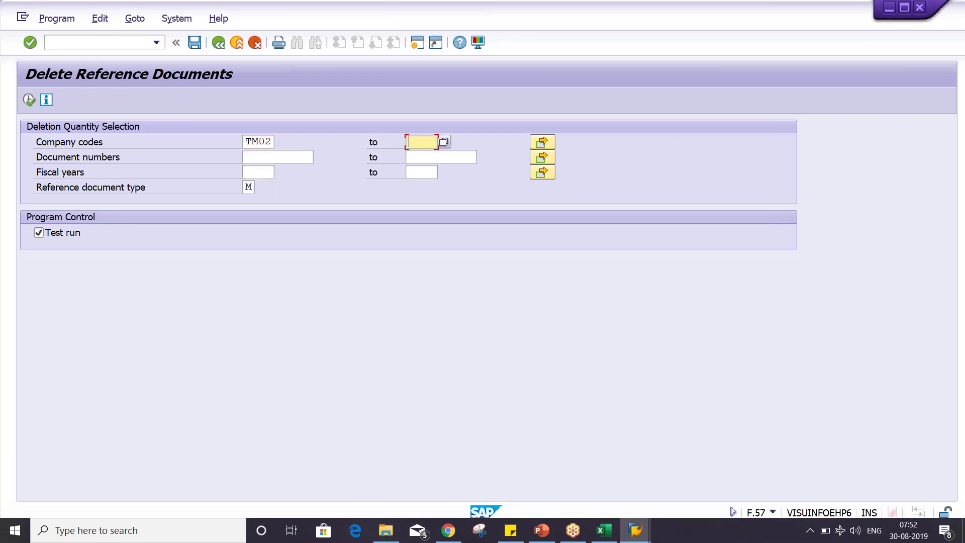
type("9000")
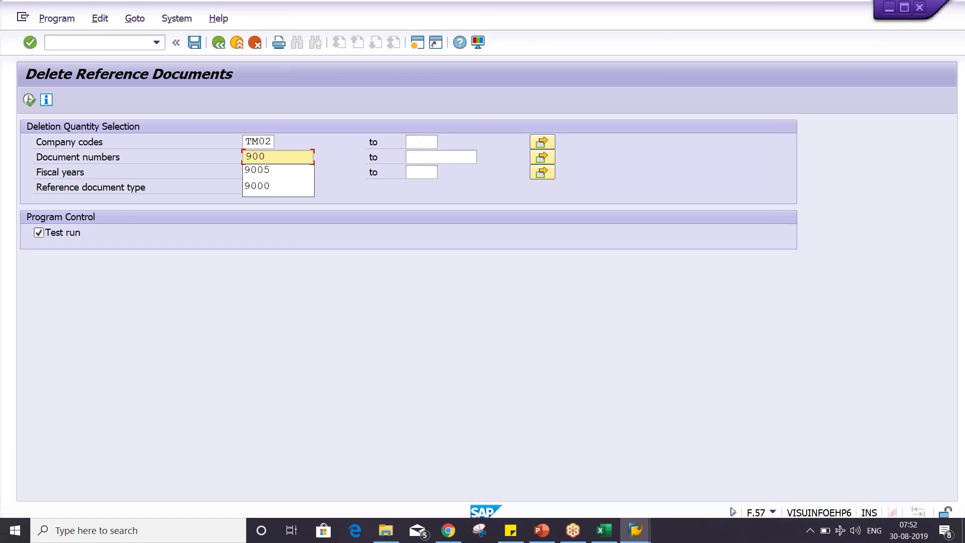
key("Tab")
key("Tab")
key("Tab")
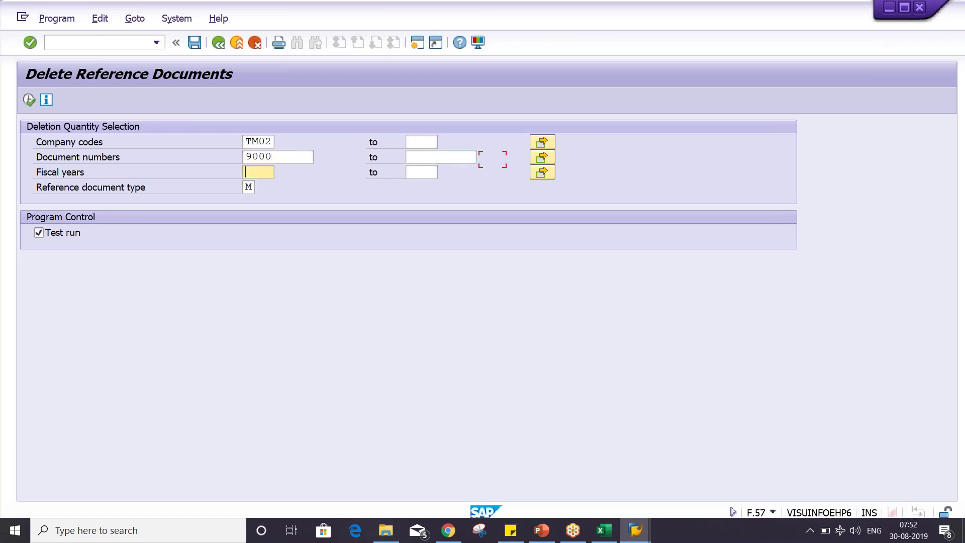
type("2019")
Step: Execute the deletion as a test run, check the line items listed for document 9000, and return to the selection screen
left_click(29, 100)
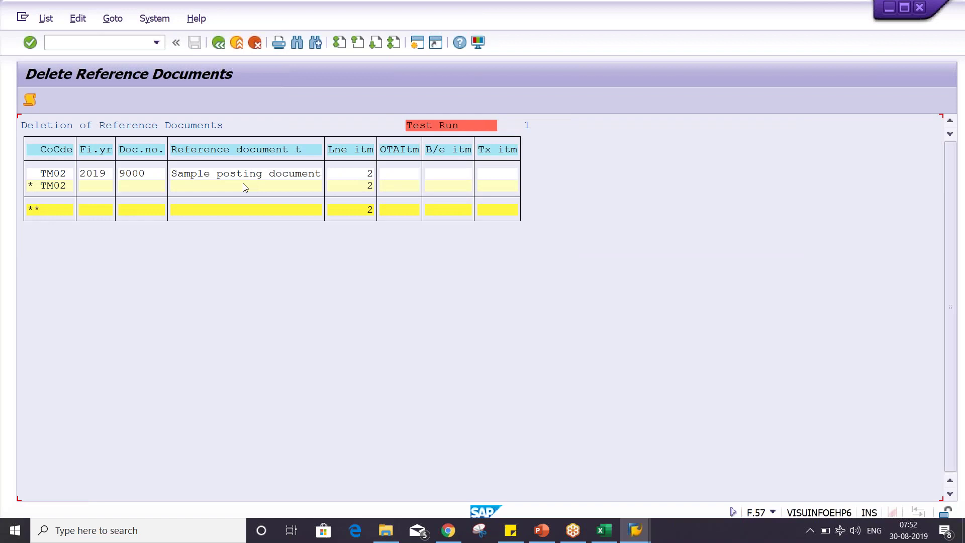
left_click(361, 176)
left_click(217, 44)
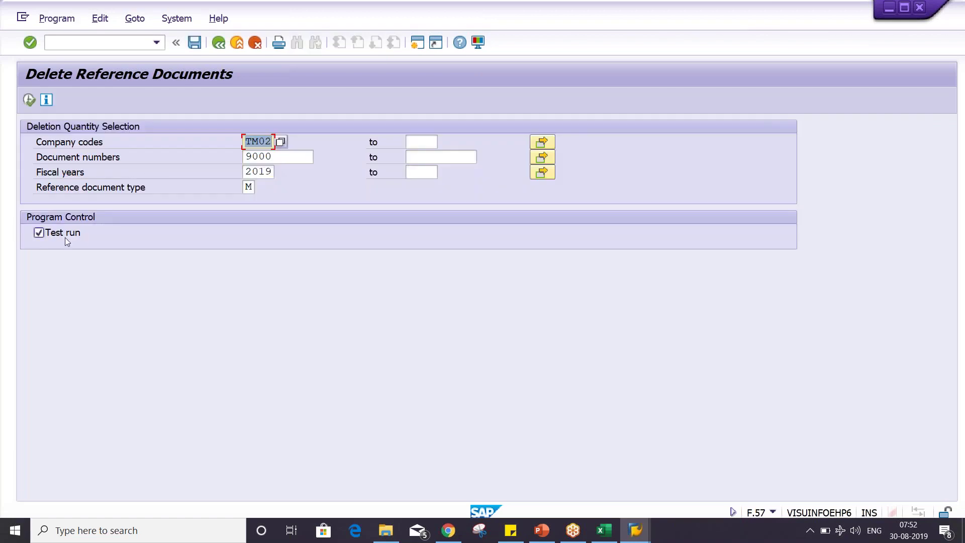
Step: Turn off the test run option, execute the update run and confirm deleting sample document 9000 from the database
left_click(65, 236)
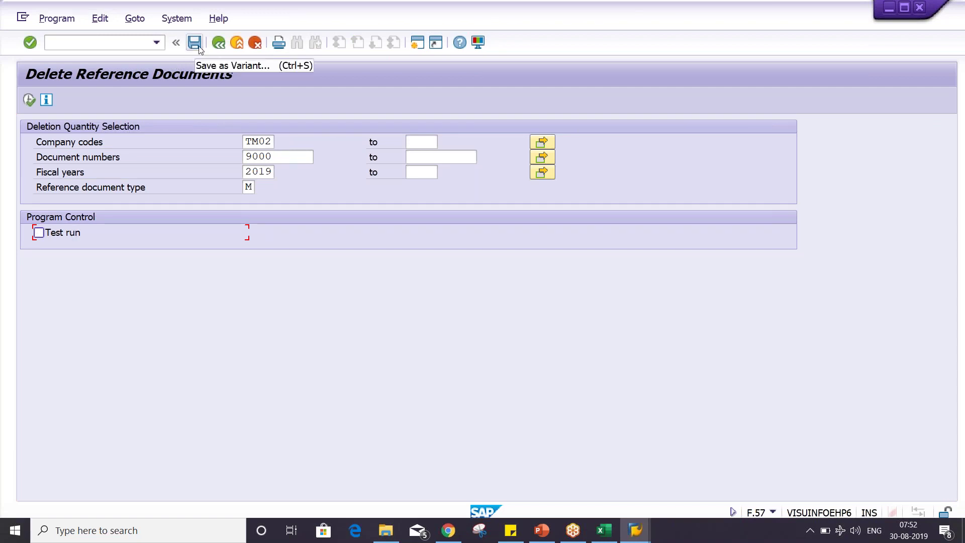
left_click(28, 100)
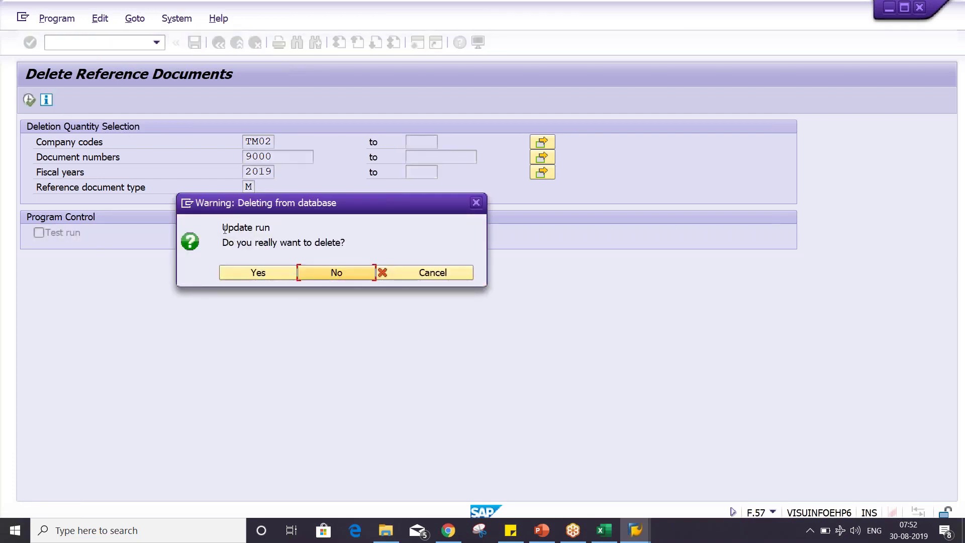
left_click(238, 272)
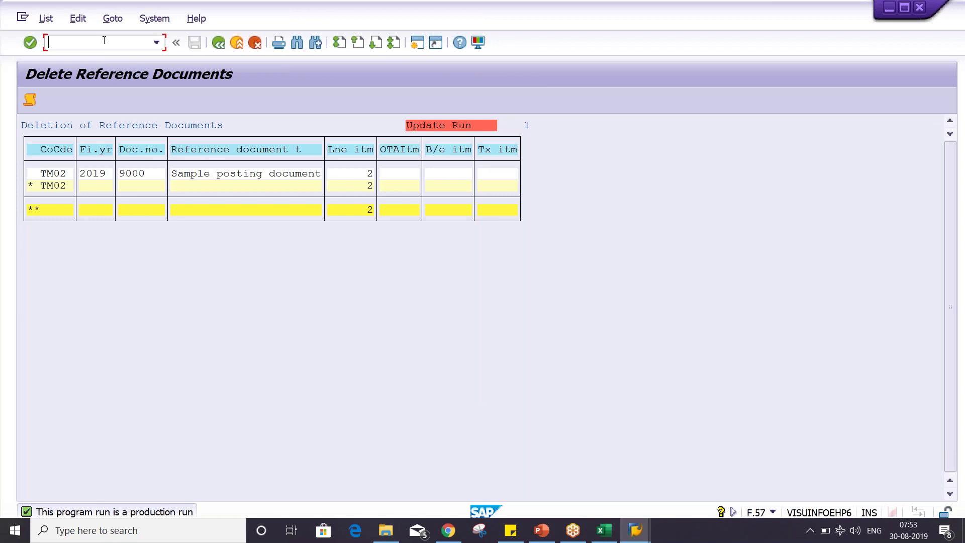
Step: Start transaction FBM3 and try to display sample document 9000 for company code TM02 in fiscal year 2019
type("/NFBM3")
key("Return")
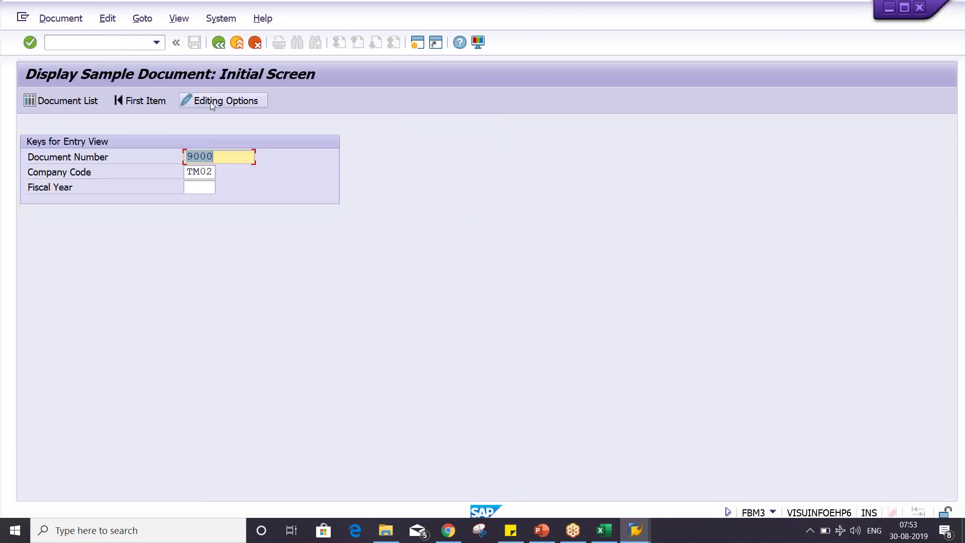
left_click(197, 187)
left_click(207, 201)
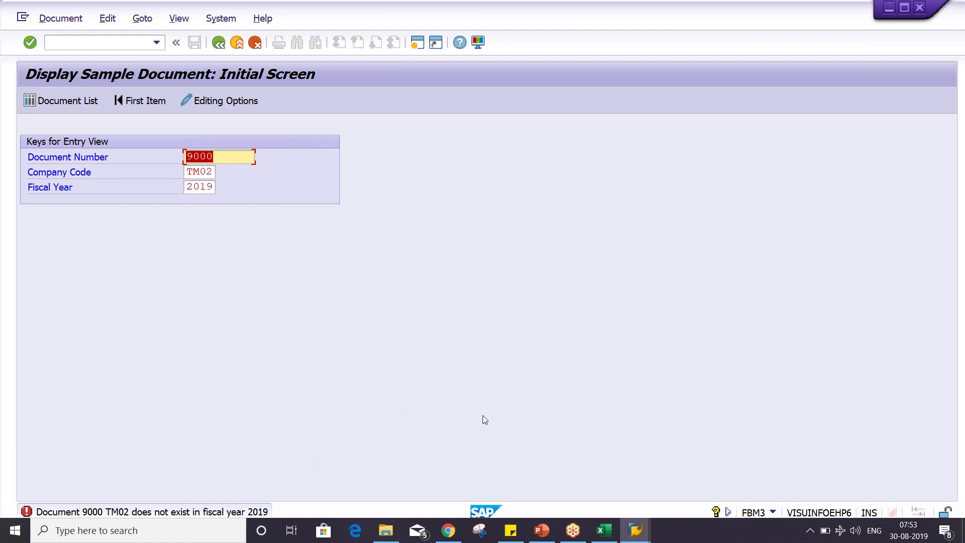
Step: Switch to the Sample Document presentation in PowerPoint and go to slide 6
left_click(550, 534)
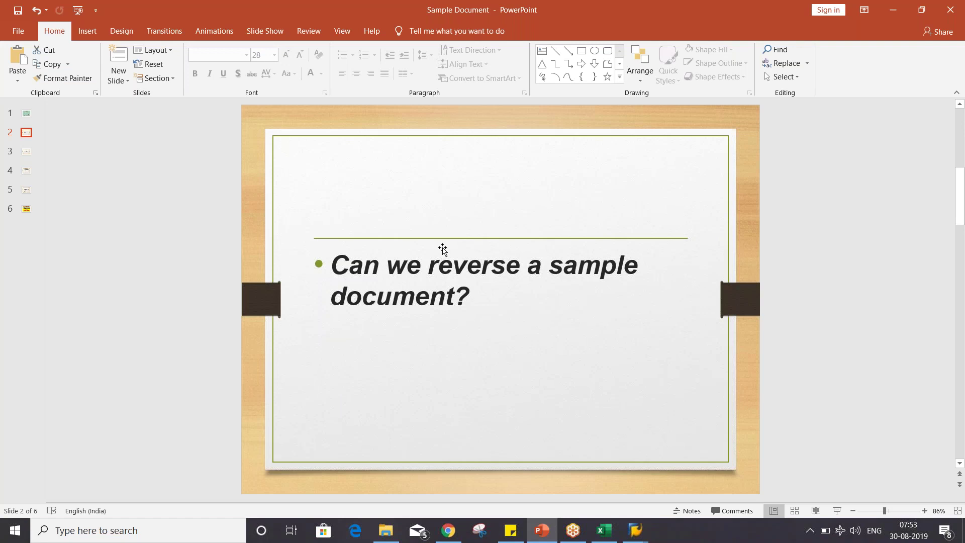
left_click(26, 210)
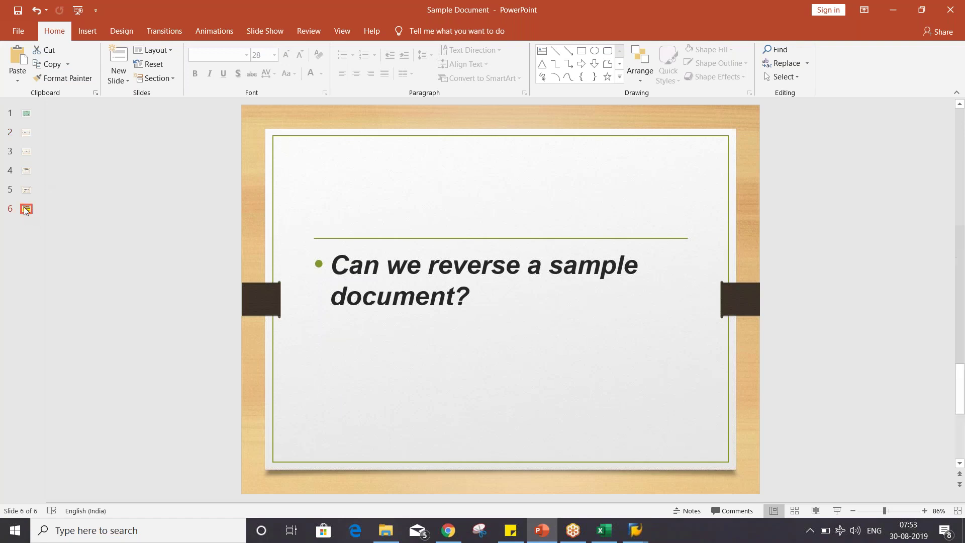